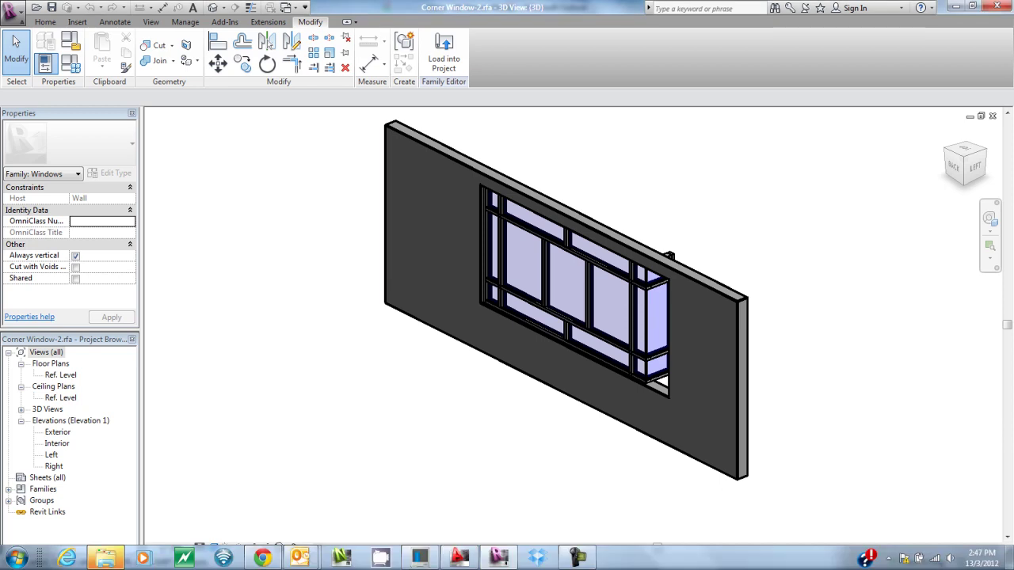
- Examine the finished corner window in its wall from several angles in the 3D view
{"action": "middle_click_drag", "start_coordinate": [602, 332], "coordinate": [633, 317], "text": "shift"}
{"action": "scroll", "coordinate": [659, 281], "scroll_direction": "up", "scroll_amount": 2}
{"action": "middle_click_drag", "start_coordinate": [659, 282], "coordinate": [685, 324], "text": "shift"}
{"action": "scroll", "coordinate": [507, 301], "scroll_direction": "down", "scroll_amount": 2}
{"action": "scroll", "coordinate": [507, 301], "scroll_direction": "up", "scroll_amount": 2}
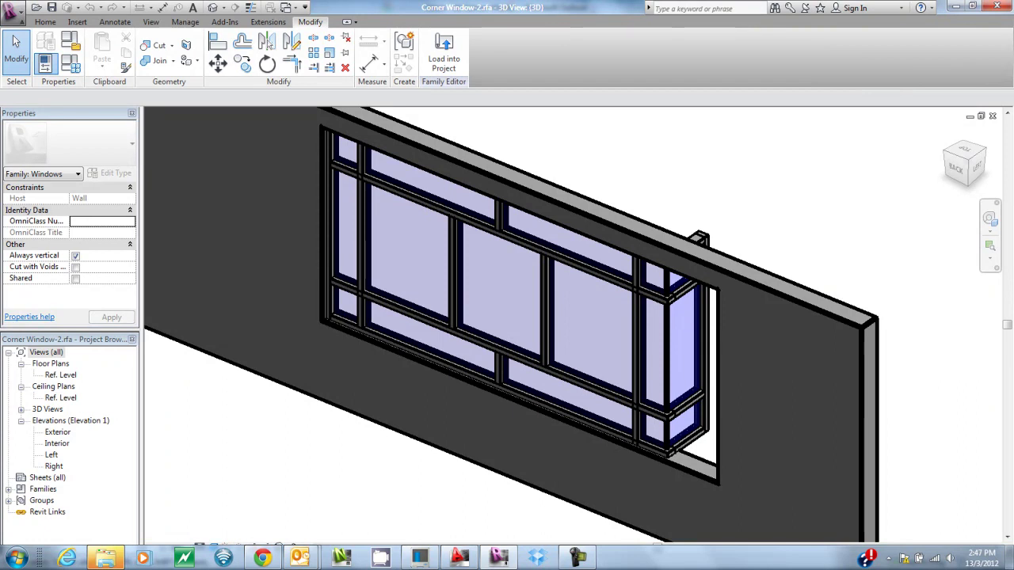
{"action": "mouse_move", "coordinate": [507, 324]}
{"action": "middle_mouse_down", "text": "shift"}
{"action": "mouse_move", "coordinate": [293, 325]}
{"action": "mouse_move", "coordinate": [491, 325]}
{"action": "middle_mouse_up", "text": "shift"}
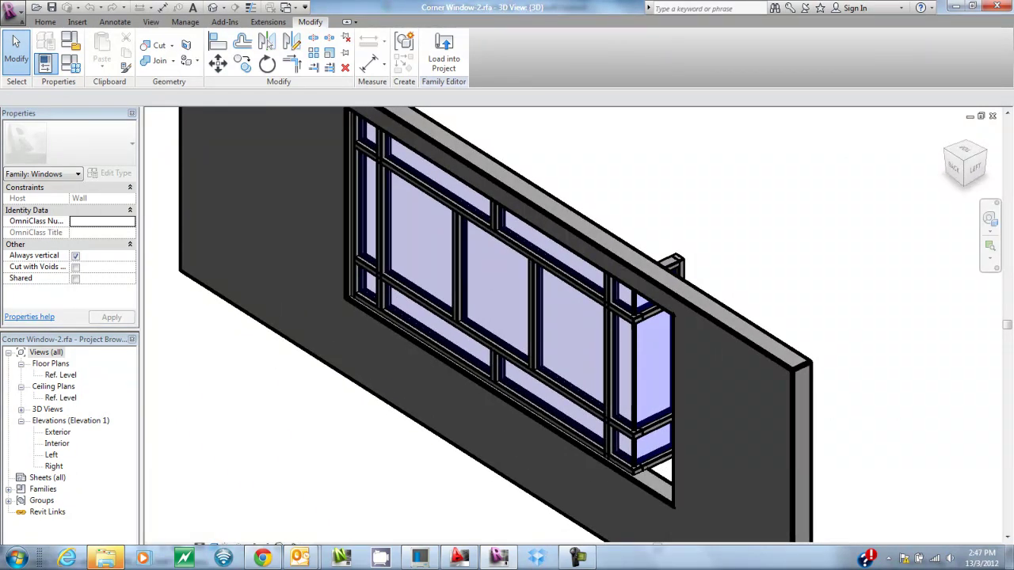
{"action": "scroll", "coordinate": [806, 265], "scroll_direction": "down", "scroll_amount": 2}
{"action": "middle_click_drag", "start_coordinate": [806, 264], "coordinate": [764, 302], "text": "shift"}
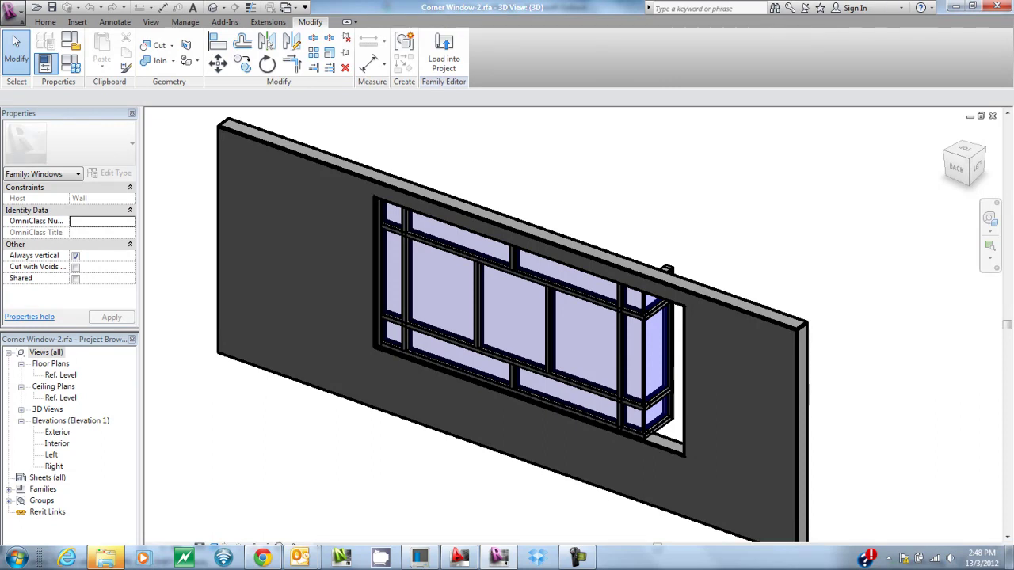
- Create a new family from the Metric Window.rft template
{"action": "left_click", "coordinate": [12, 12]}
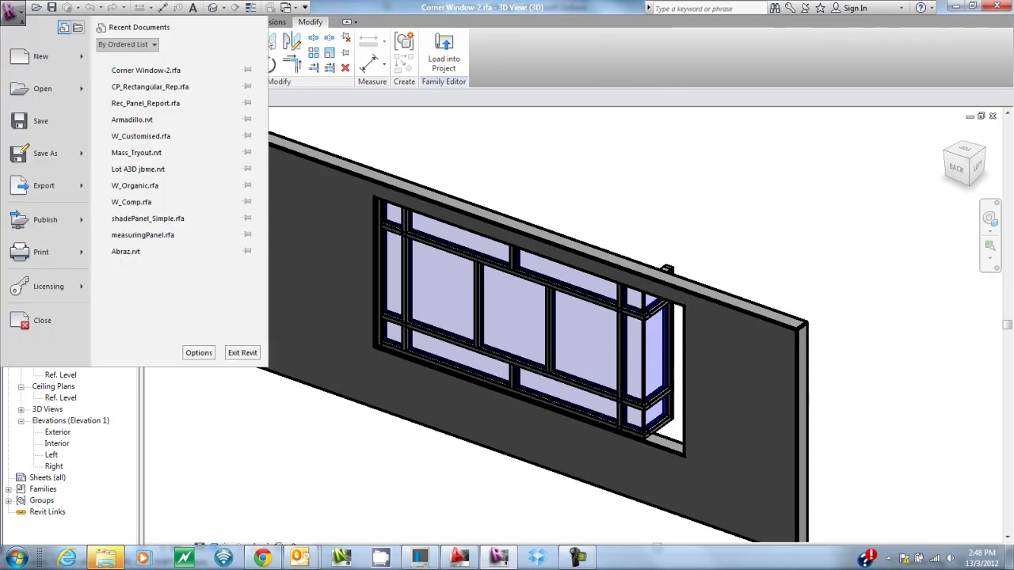
{"action": "mouse_move", "coordinate": [44, 56]}
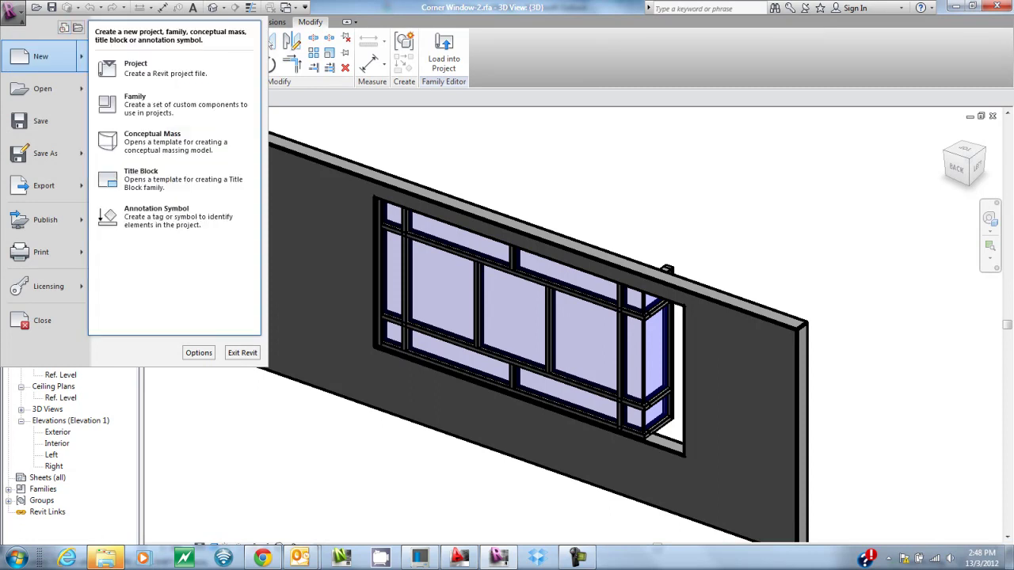
{"action": "left_click", "coordinate": [142, 104]}
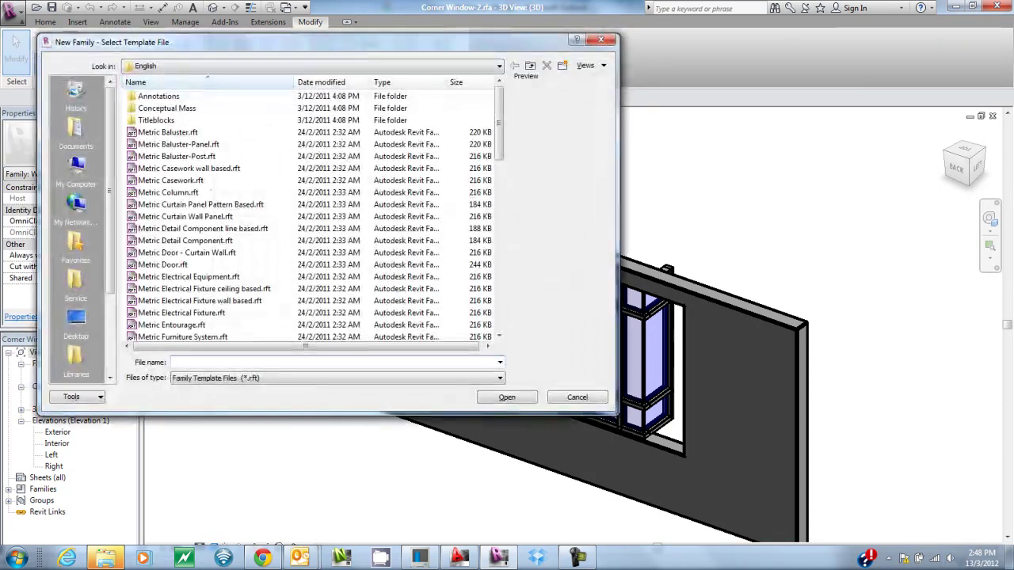
{"action": "scroll", "coordinate": [309, 214], "scroll_direction": "down", "scroll_amount": 2}
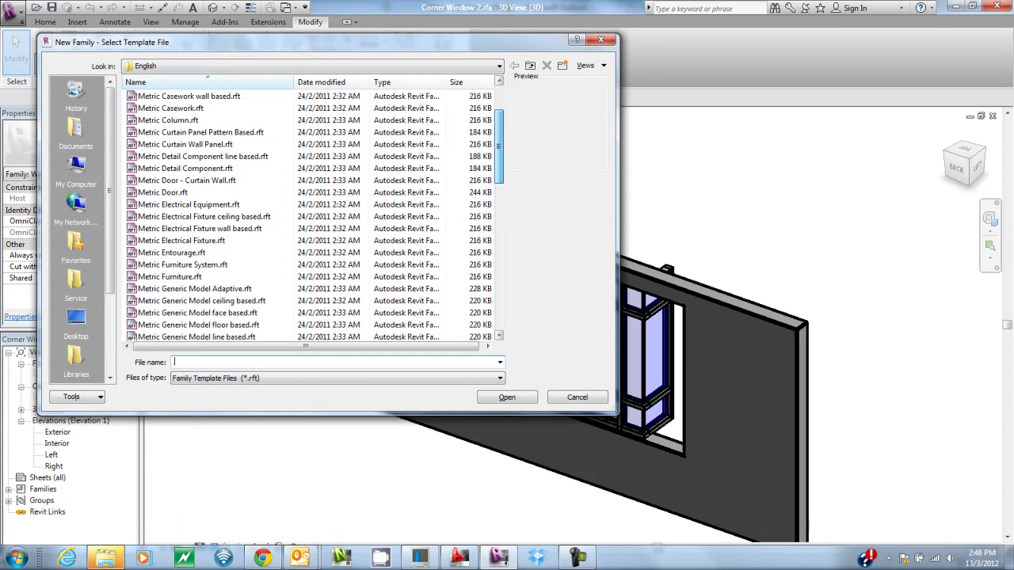
{"action": "scroll", "coordinate": [309, 214], "scroll_direction": "down", "scroll_amount": 3}
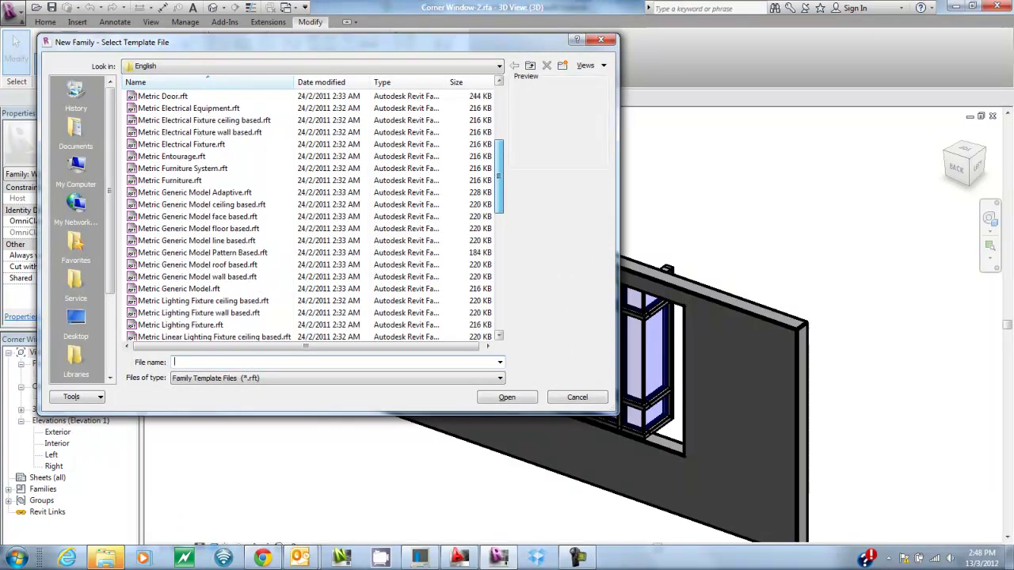
{"action": "scroll", "coordinate": [308, 214], "scroll_direction": "down", "scroll_amount": 6}
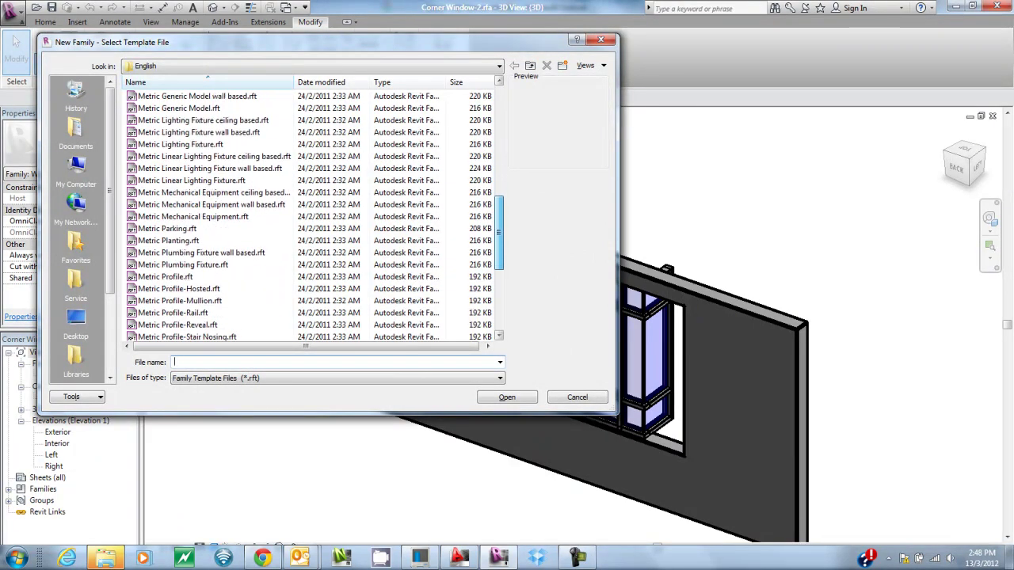
{"action": "scroll", "coordinate": [309, 214], "scroll_direction": "down", "scroll_amount": 4}
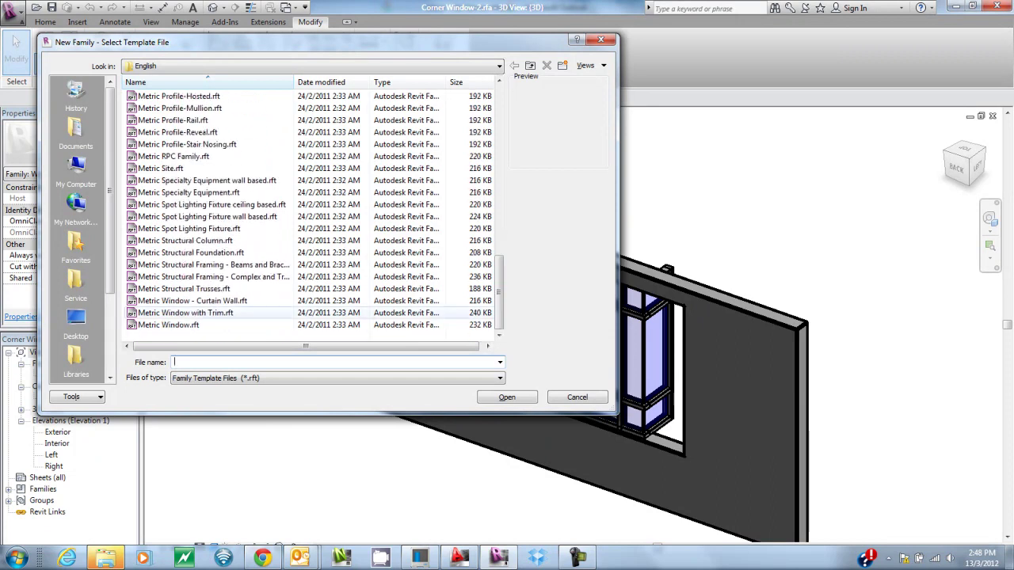
{"action": "left_click", "coordinate": [168, 325]}
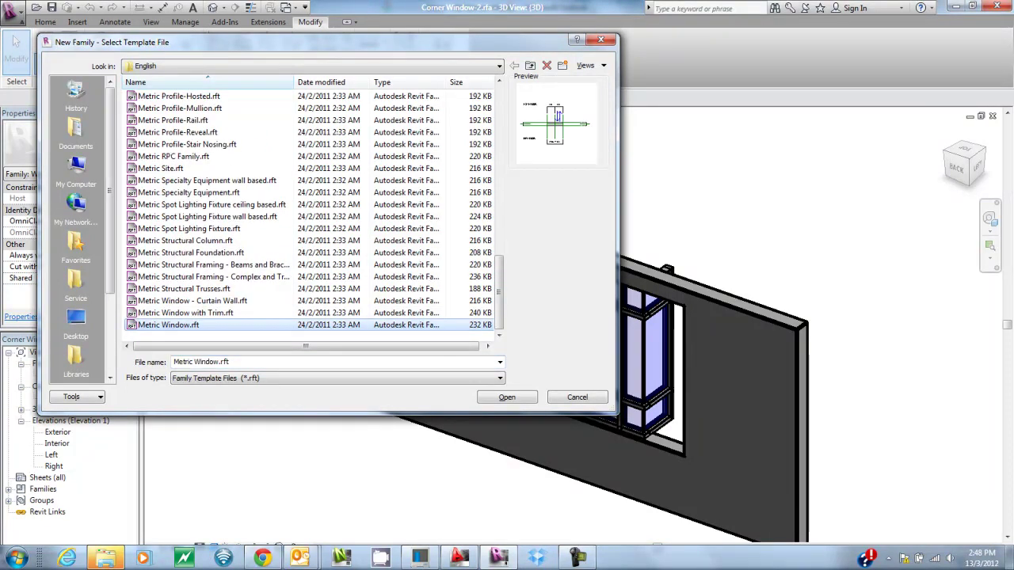
{"action": "left_click", "coordinate": [507, 397]}
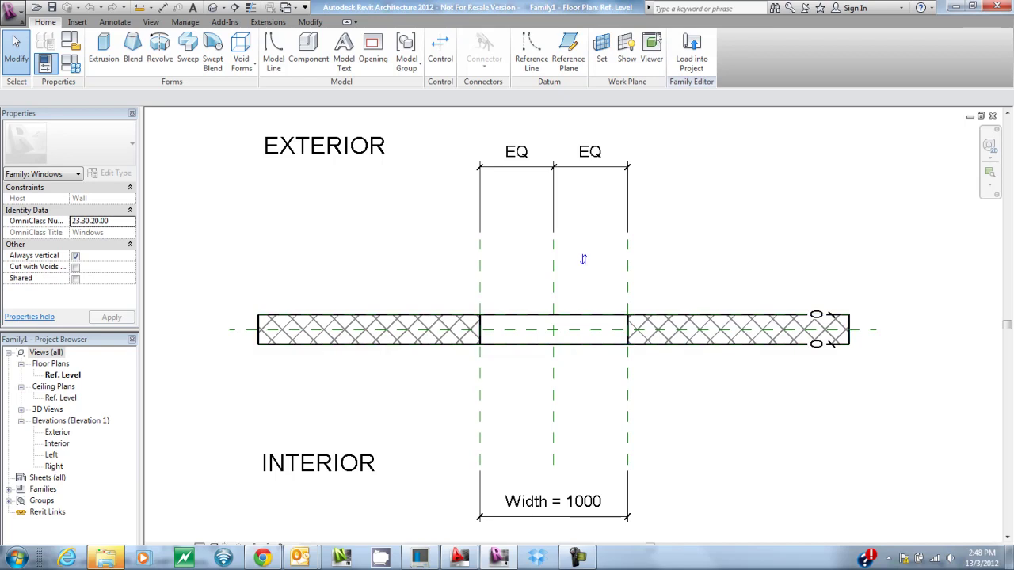
- Review the new family's category settings and its family types parameters without changing them
{"action": "key", "text": "f"}
{"action": "key", "text": "c"}
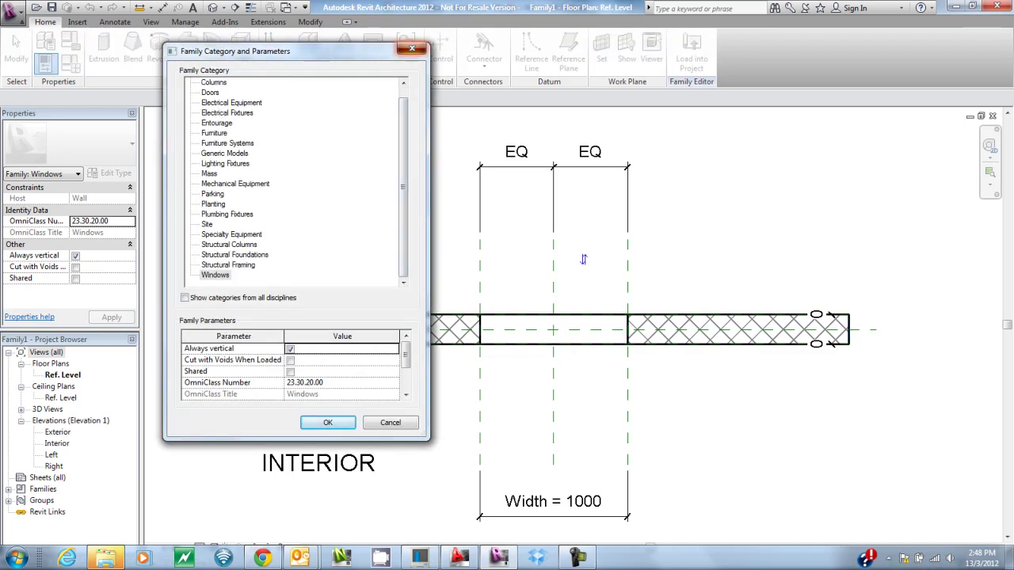
{"action": "key", "text": "Return"}
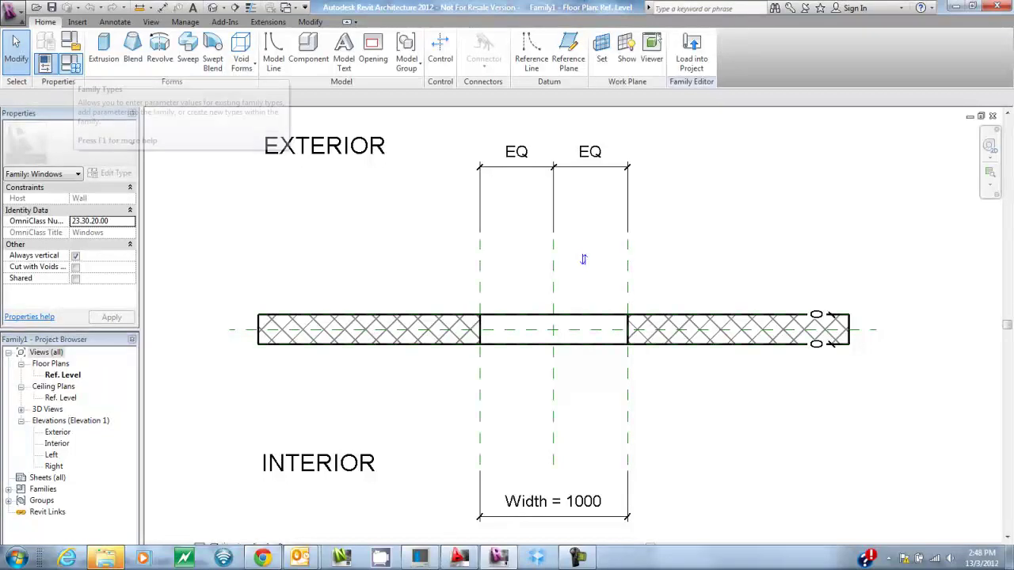
{"action": "left_click", "coordinate": [71, 65]}
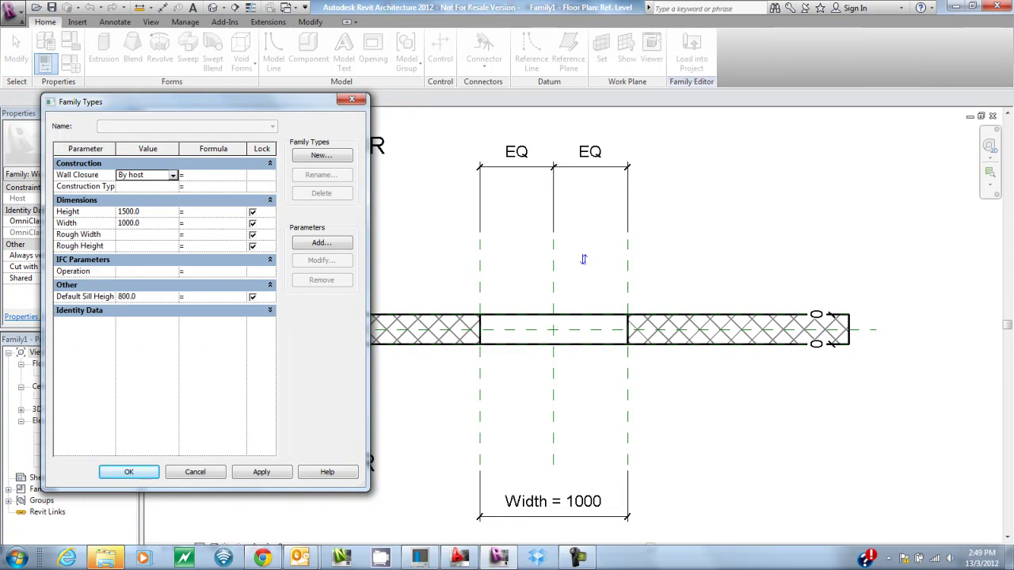
{"action": "key", "text": "Return"}
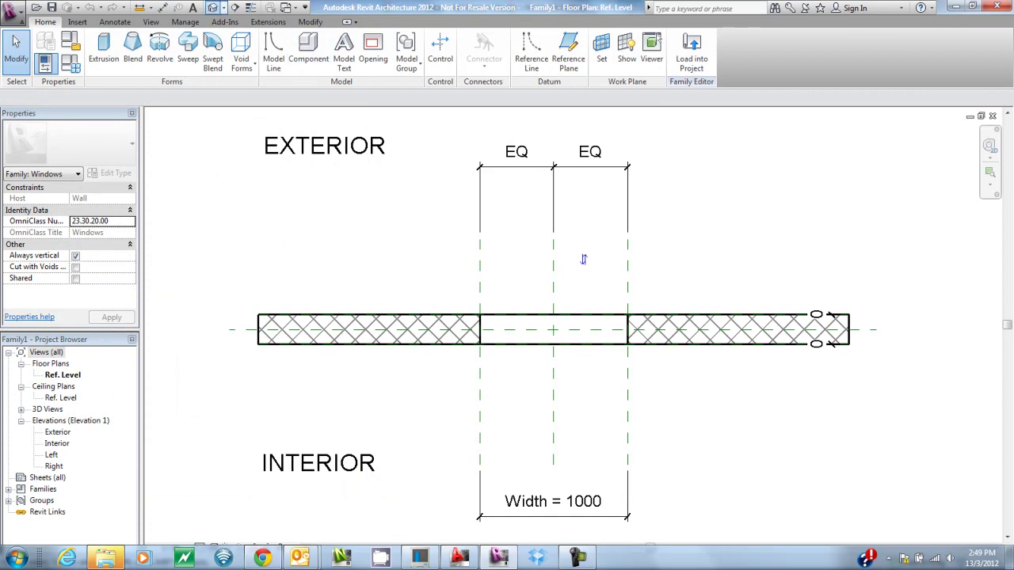
- Open the 3D view and inspect the host wall's type properties, leaving them as they are
{"action": "left_click", "coordinate": [212, 7]}
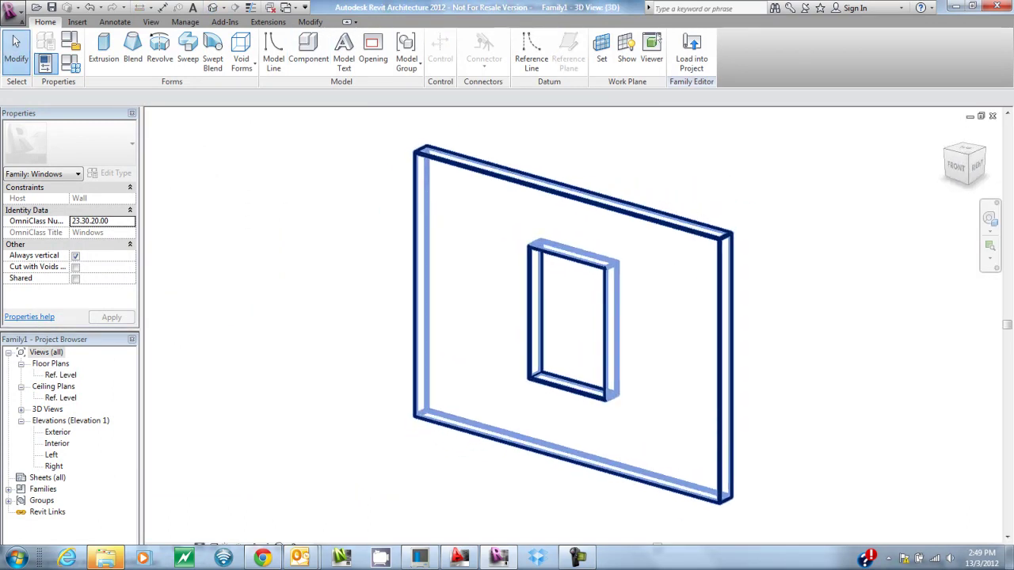
{"action": "left_click", "coordinate": [736, 490]}
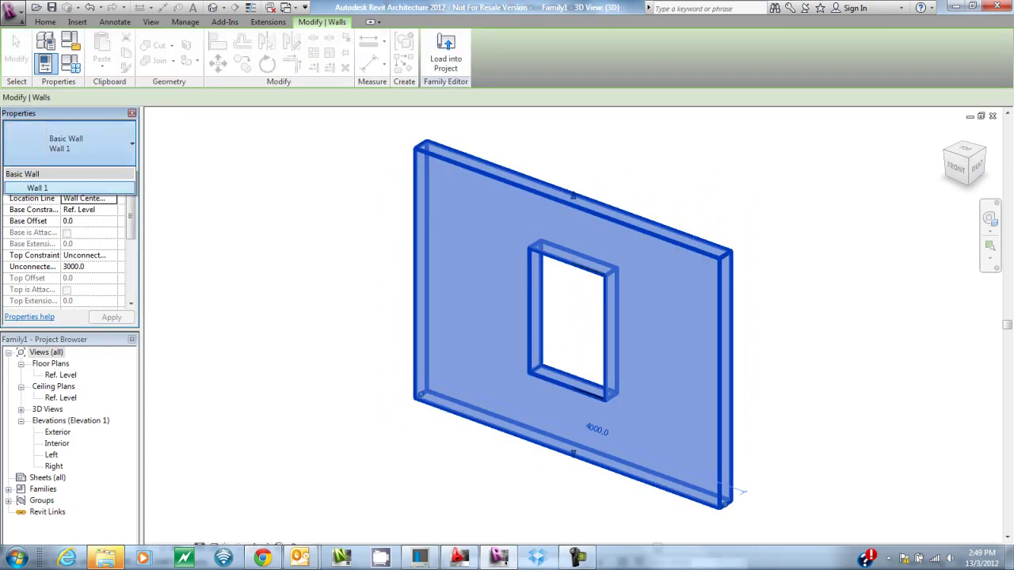
{"action": "left_click", "coordinate": [111, 173]}
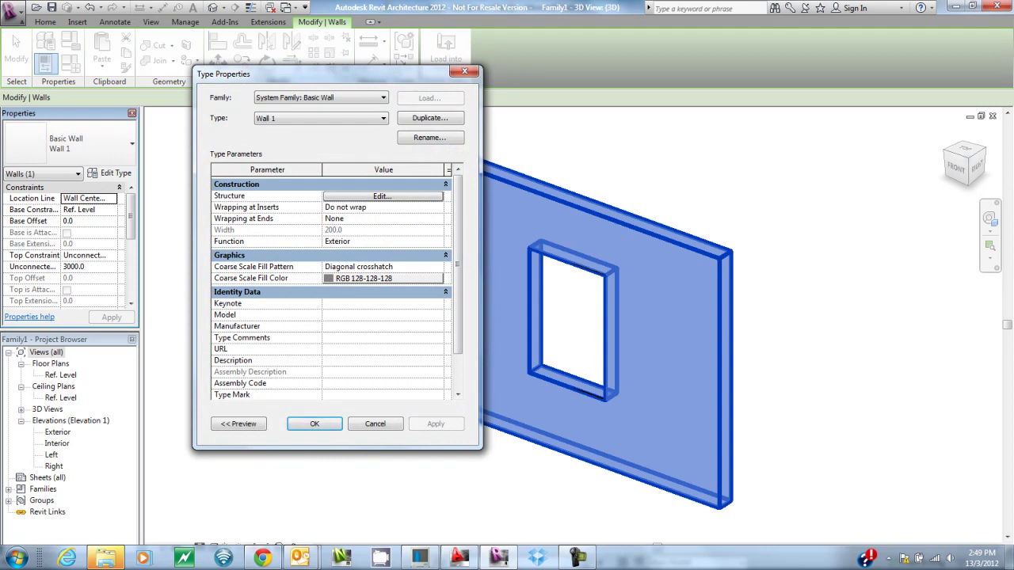
{"action": "key", "text": "Escape"}
{"action": "key", "text": "Escape"}
{"action": "key", "text": "Escape"}
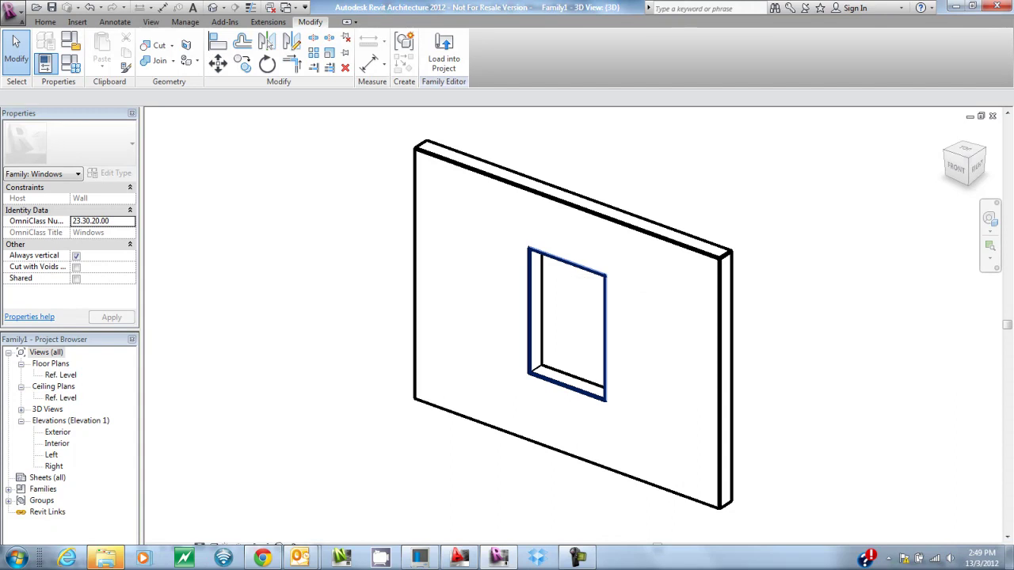
- Delete the template's default opening cut from the host wall
{"action": "left_click", "coordinate": [562, 261]}
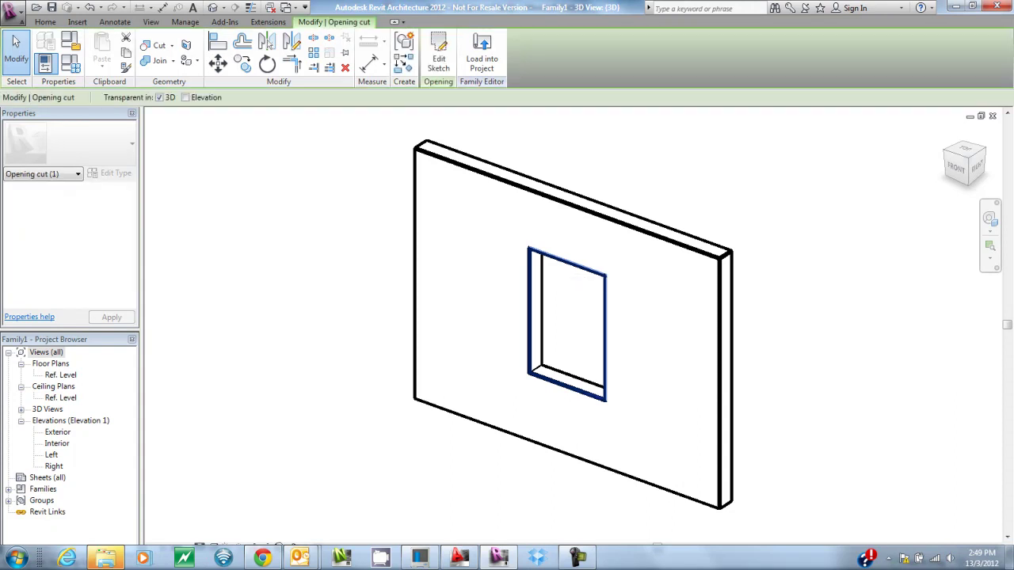
{"action": "key", "text": "Delete"}
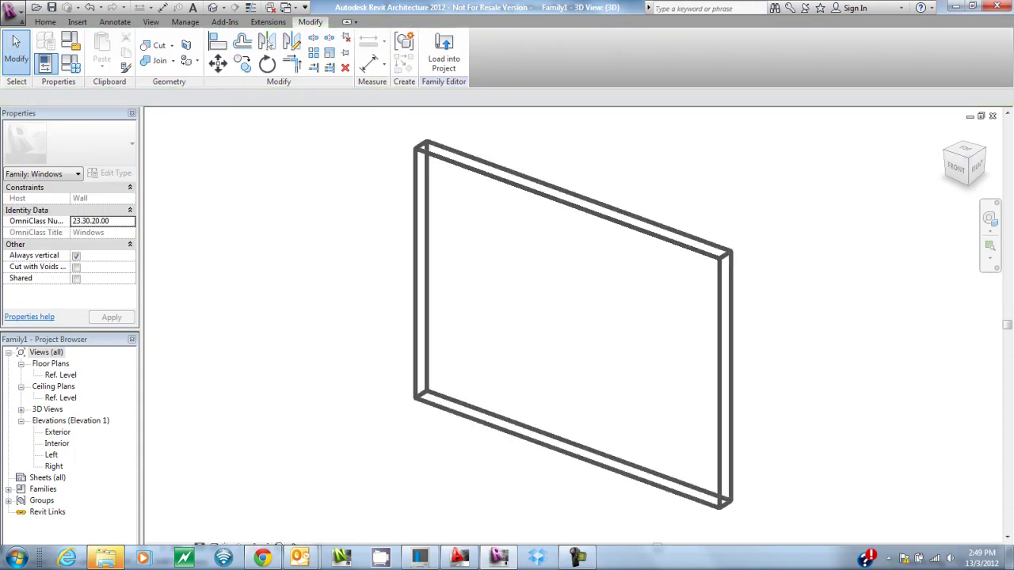
{"action": "middle_click_drag", "start_coordinate": [586, 459], "coordinate": [685, 468], "text": "shift"}
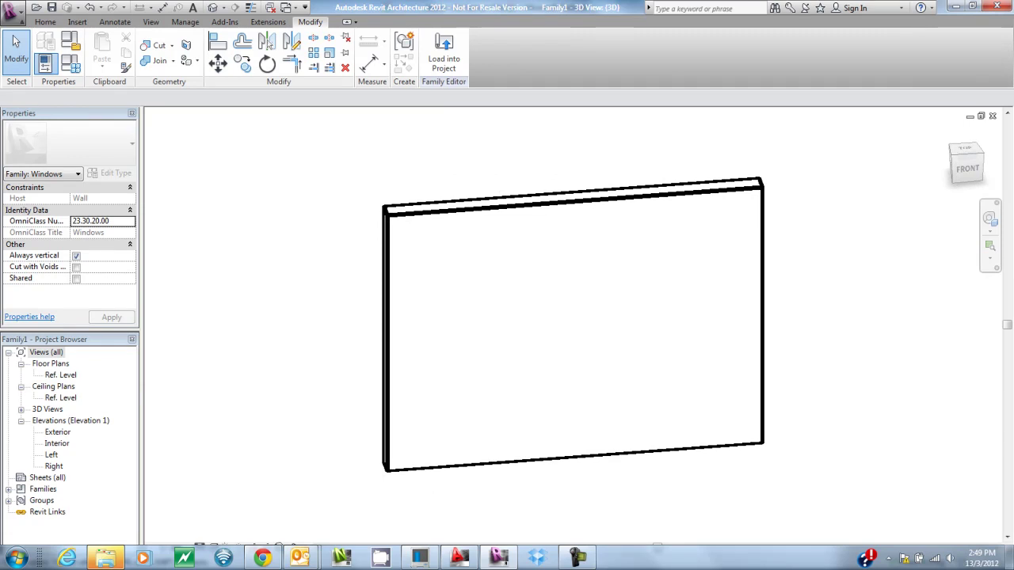
{"action": "middle_click_drag", "start_coordinate": [685, 467], "coordinate": [572, 468], "text": "shift"}
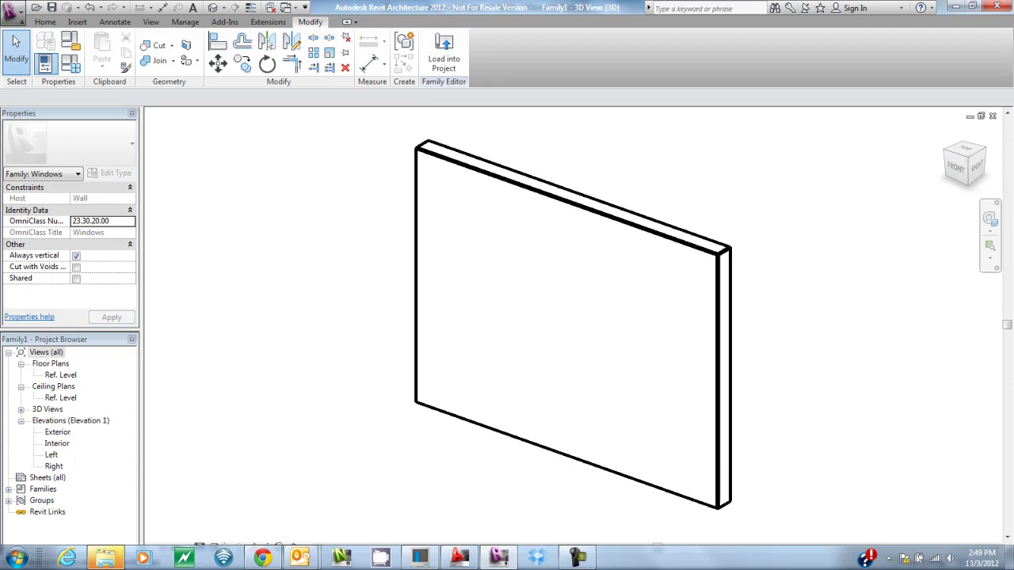
{"action": "middle_click_drag", "start_coordinate": [586, 320], "coordinate": [610, 320], "text": "shift"}
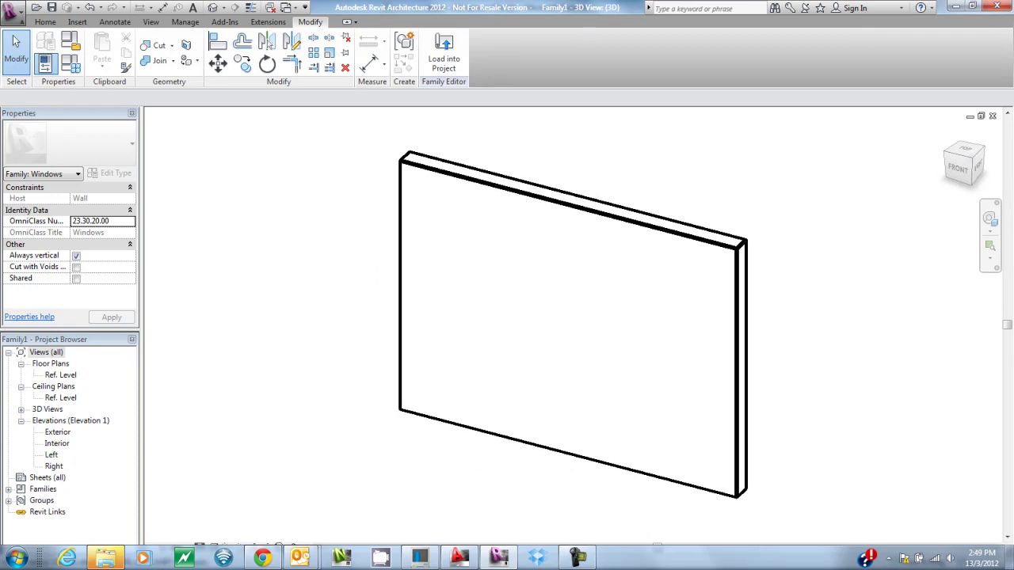
- Check the reference planes in the Exterior elevation and return to the Ref. Level floor plan
{"action": "double_click", "coordinate": [57, 431]}
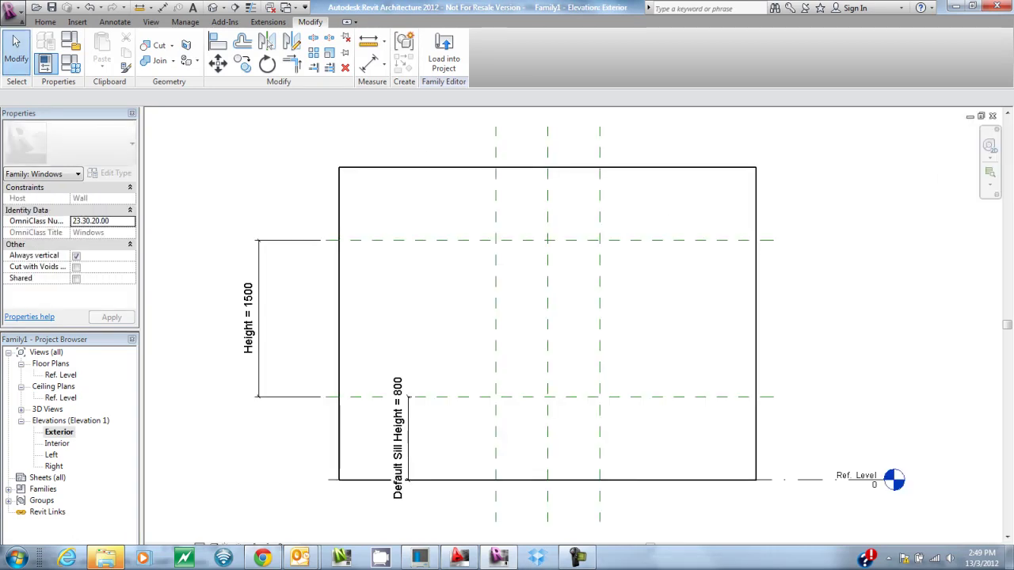
{"action": "scroll", "coordinate": [607, 310], "scroll_direction": "down", "scroll_amount": 2}
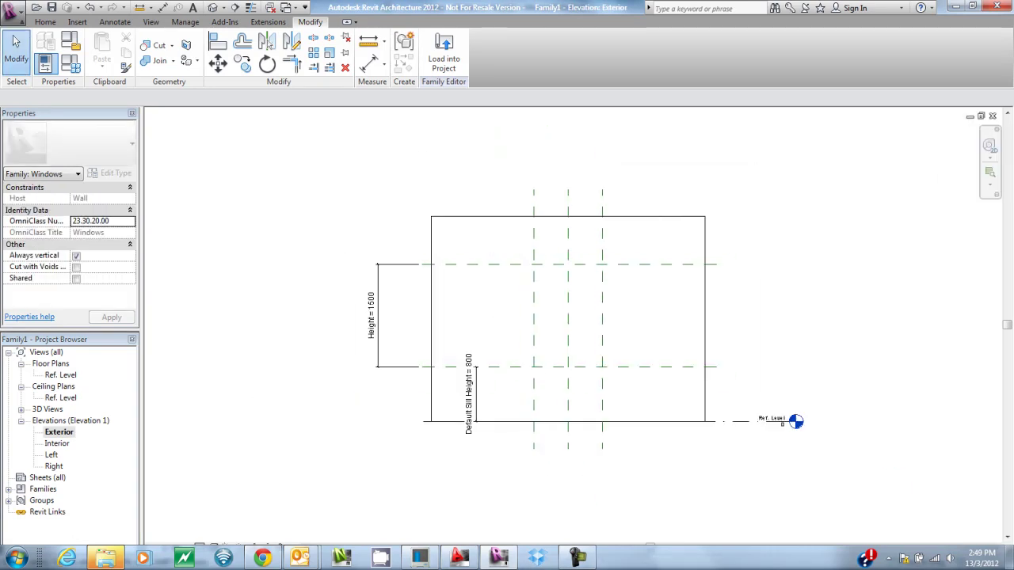
{"action": "double_click", "coordinate": [60, 375]}
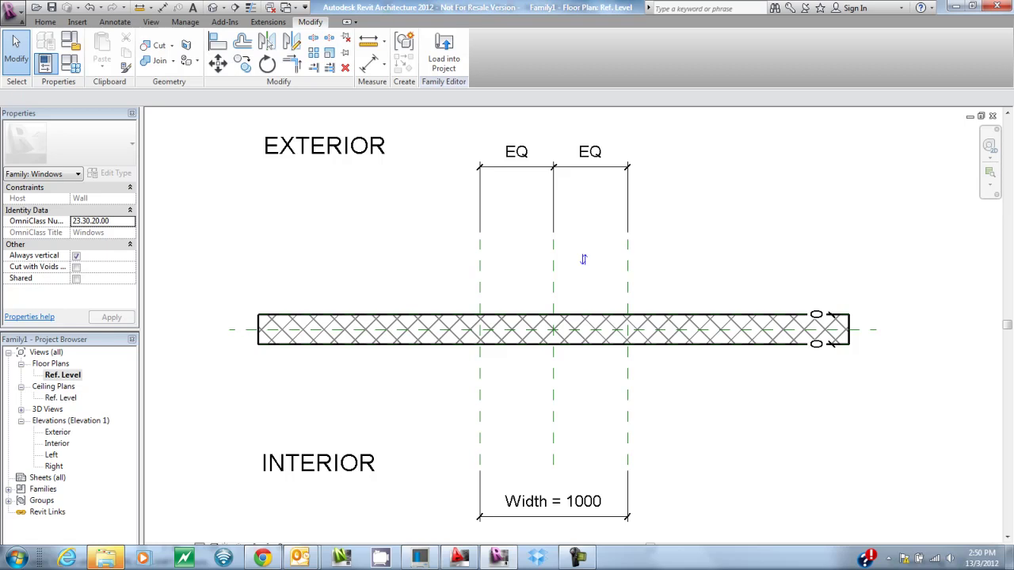
{"action": "middle_click_drag", "start_coordinate": [583, 259], "coordinate": [578, 308]}
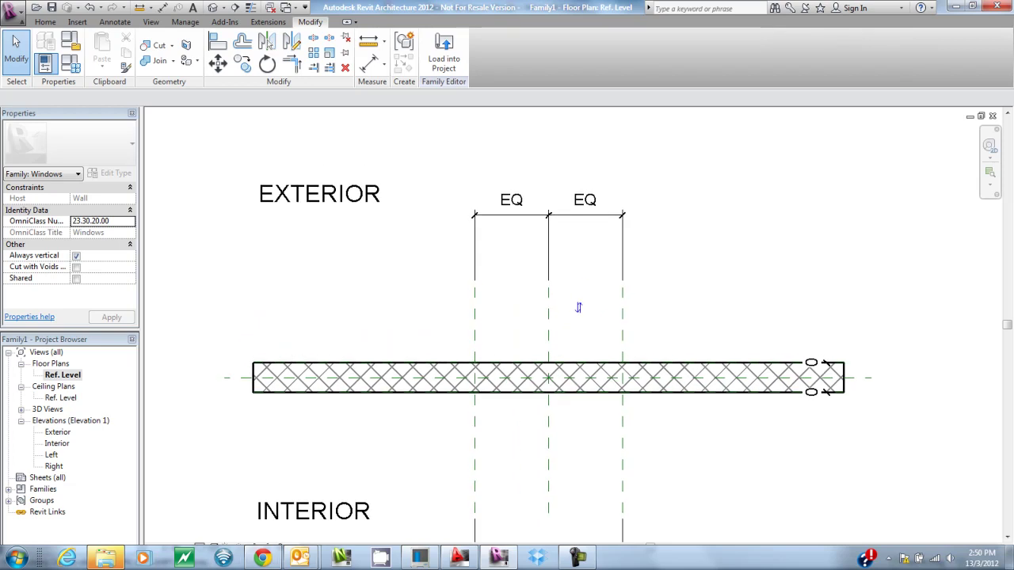
{"action": "middle_click_drag", "start_coordinate": [578, 308], "coordinate": [569, 334]}
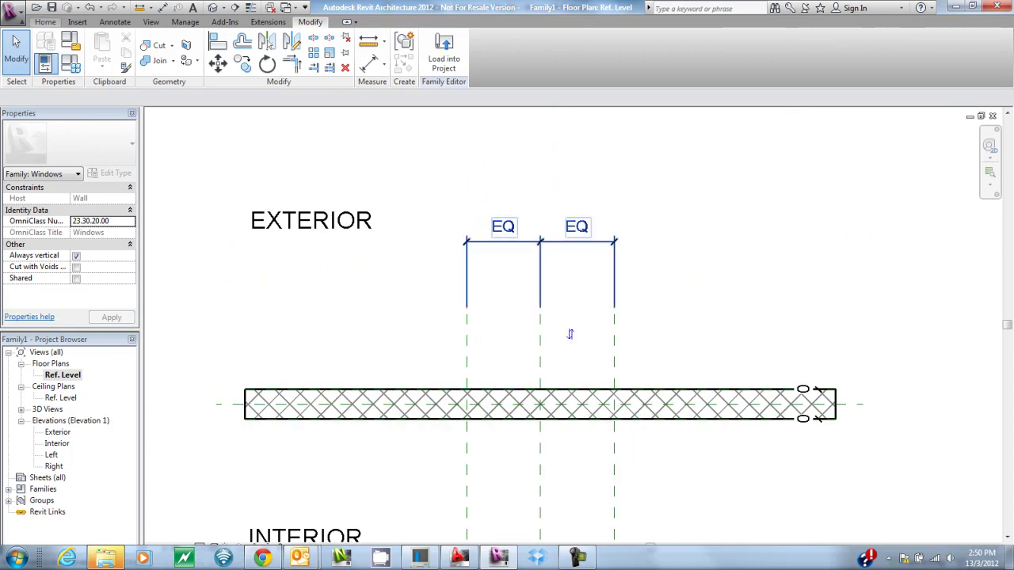
- Draw a horizontal reference plane on the wall's exterior side, about 613 mm from the wall centre line, extending past both width planes
{"action": "left_click", "coordinate": [45, 22]}
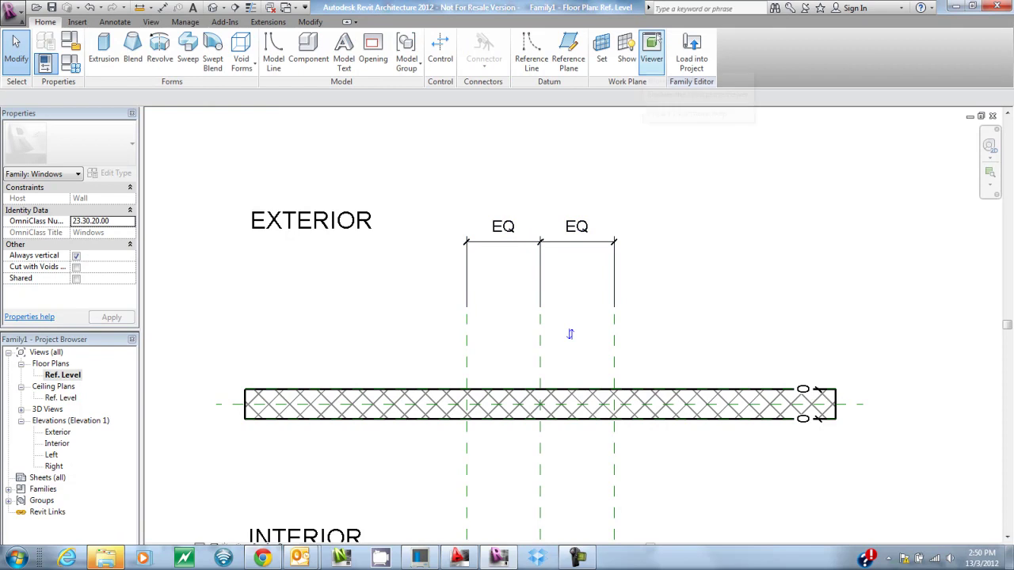
{"action": "key", "text": "r"}
{"action": "key", "text": "p"}
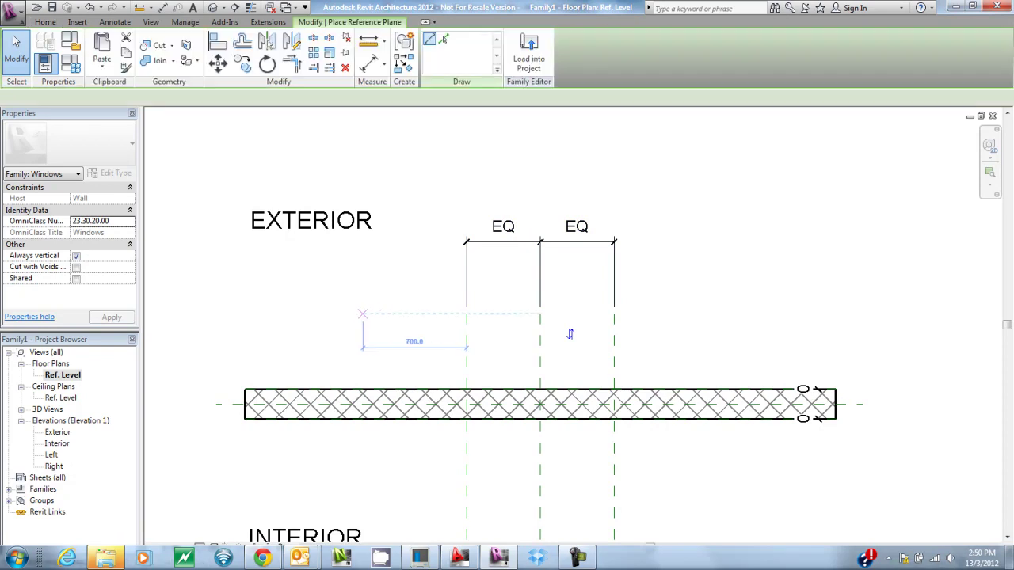
{"action": "left_click", "coordinate": [363, 314]}
{"action": "left_click", "coordinate": [701, 313]}
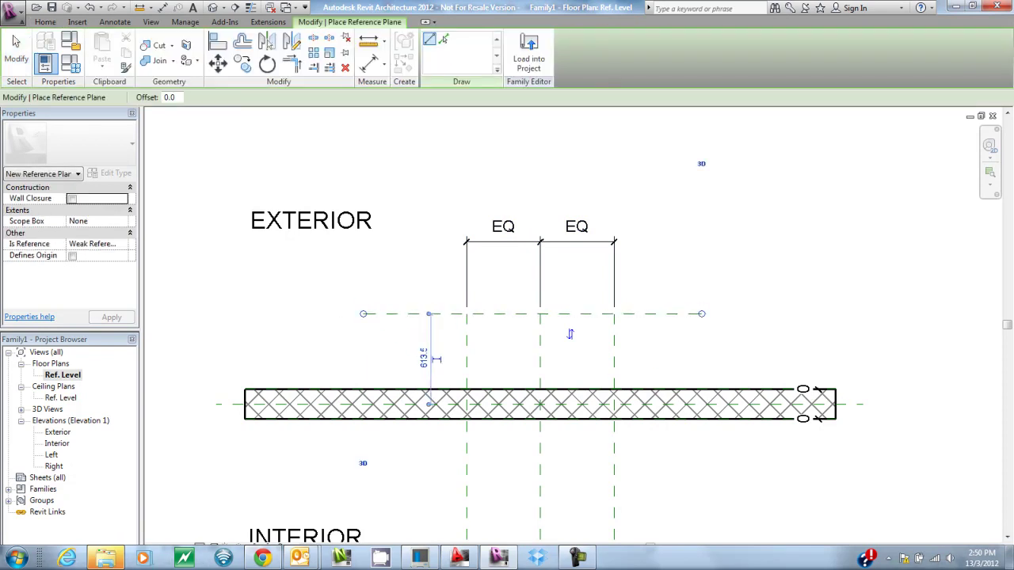
{"action": "key", "text": "Escape"}
{"action": "scroll", "coordinate": [584, 346], "scroll_direction": "down", "scroll_amount": 1}
{"action": "scroll", "coordinate": [541, 262], "scroll_direction": "up", "scroll_amount": 2}
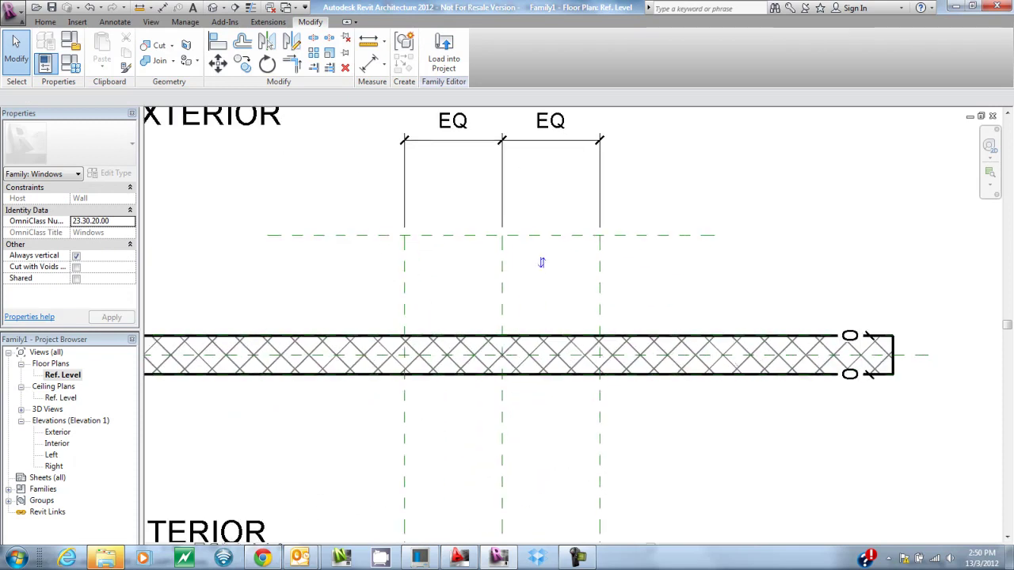
{"action": "middle_click_drag", "start_coordinate": [542, 262], "coordinate": [542, 300]}
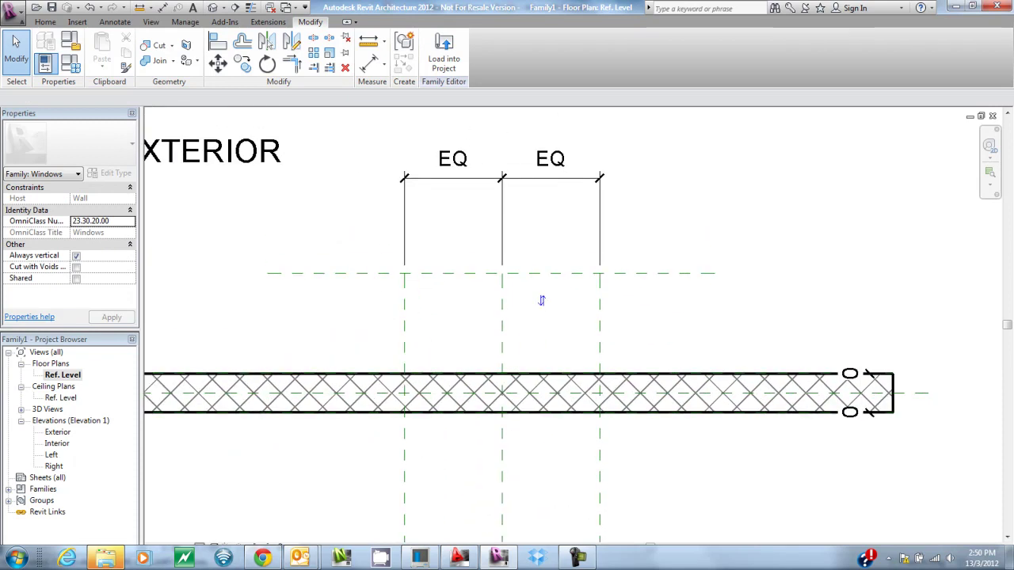
- Place an aligned dimension from the wall's Center (Front/Back) reference plane to the new horizontal reference plane on the exterior side
{"action": "key", "text": "d"}
{"action": "key", "text": "i"}
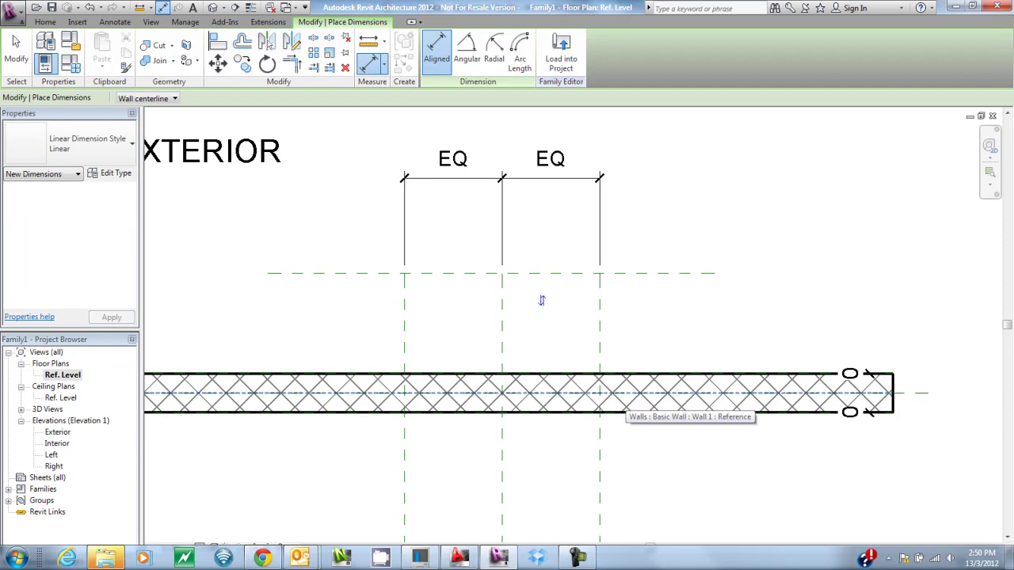
{"action": "key", "text": "Tab"}
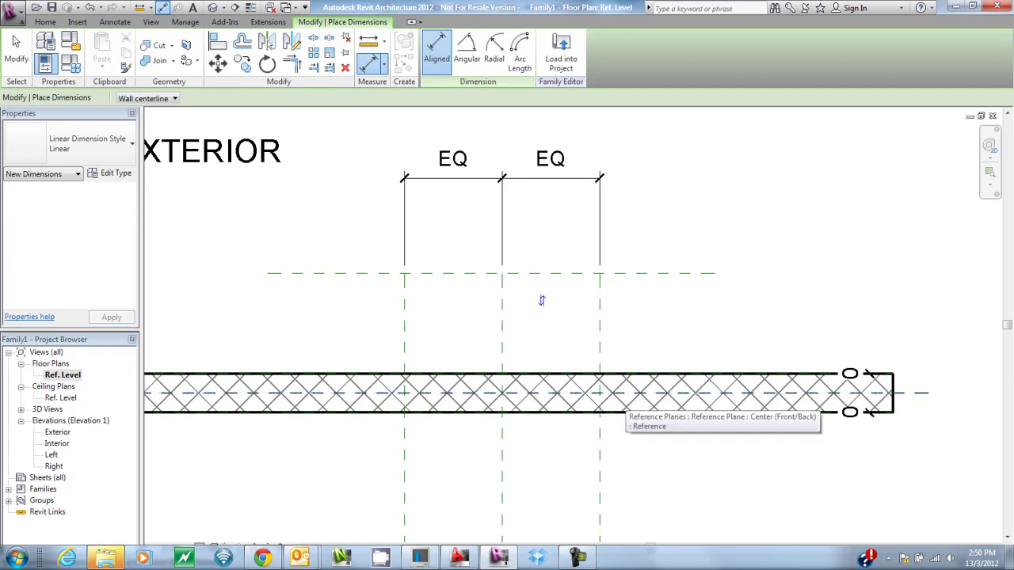
{"action": "left_click", "coordinate": [634, 392]}
{"action": "left_click", "coordinate": [645, 273]}
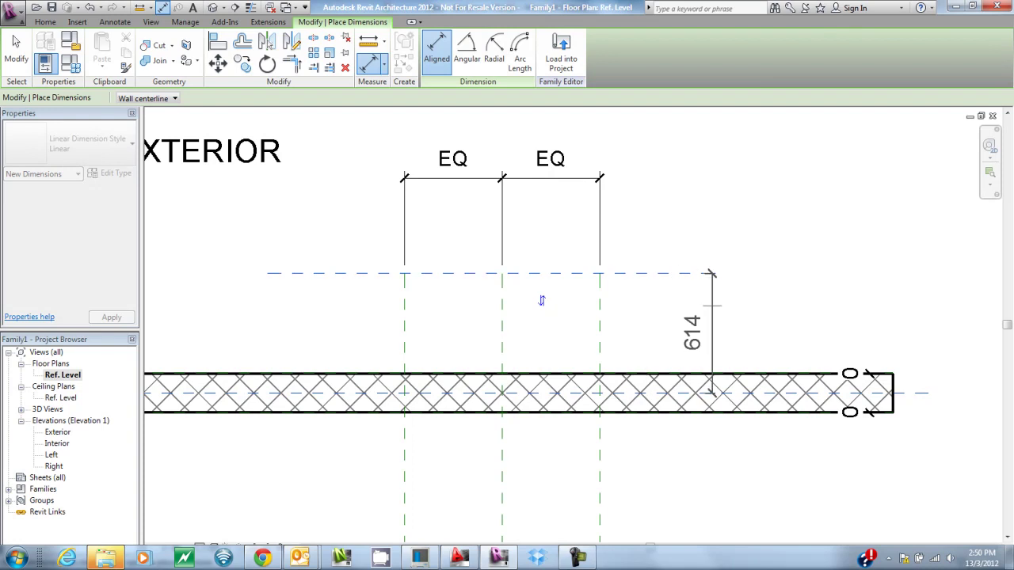
{"action": "key", "text": "Escape"}
{"action": "key", "text": "Escape"}
- Label the new dimension with a new type-based family parameter named Width2, grouped under Dimensions
{"action": "left_click", "coordinate": [717, 291]}
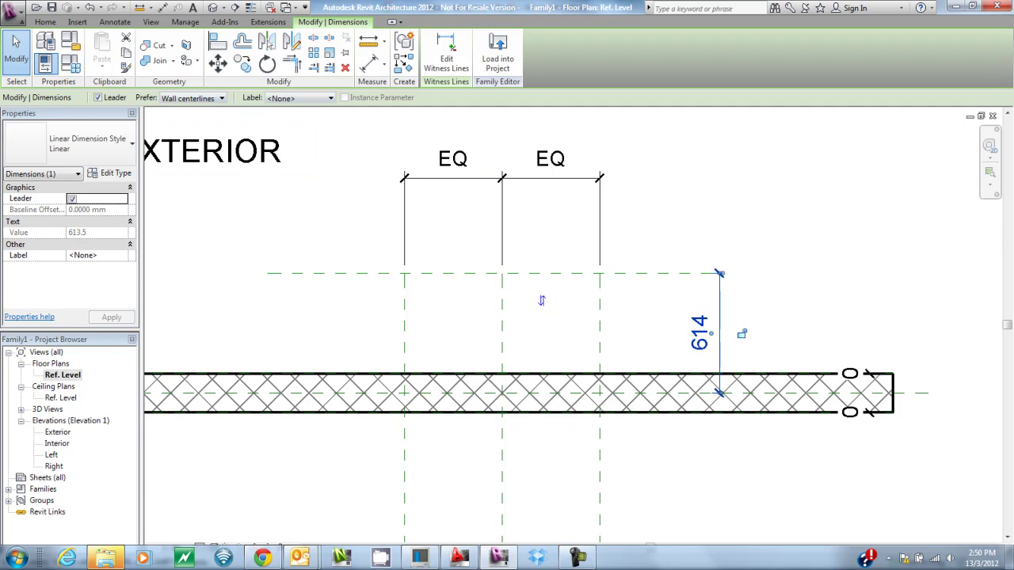
{"action": "left_click", "coordinate": [299, 98]}
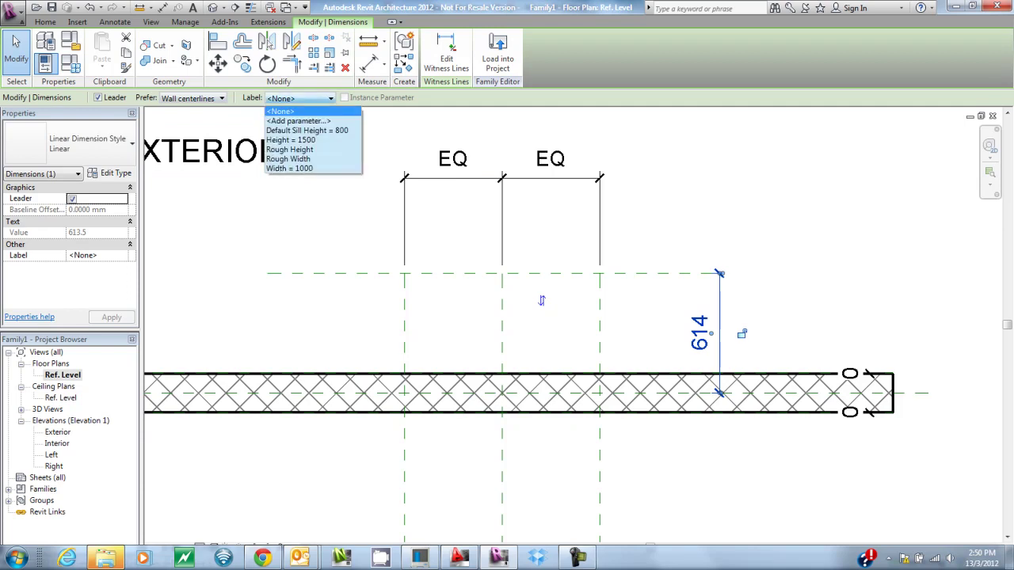
{"action": "key", "text": "Return"}
{"action": "type", "text": "Width2"}
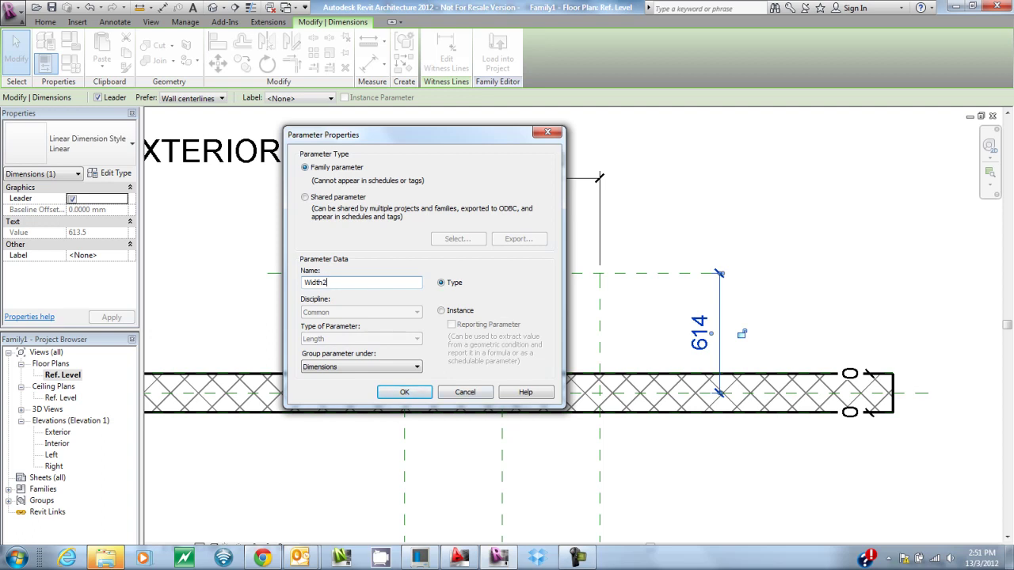
{"action": "left_click", "coordinate": [404, 392]}
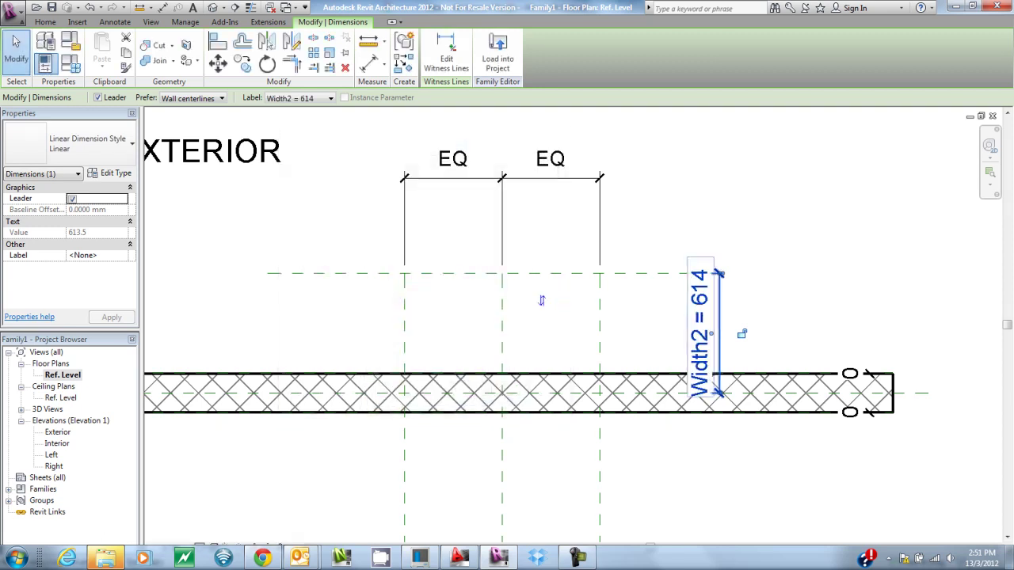
{"action": "key", "text": "Escape"}
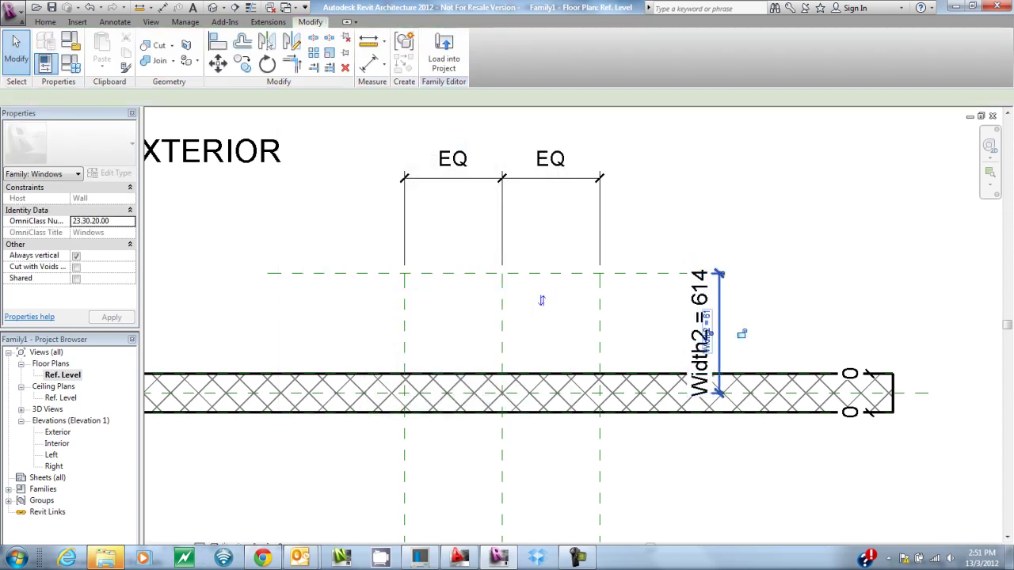
- Set the Width2 dimension to 900 mm
{"action": "double_click", "coordinate": [707, 333]}
{"action": "type", "text": "900"}
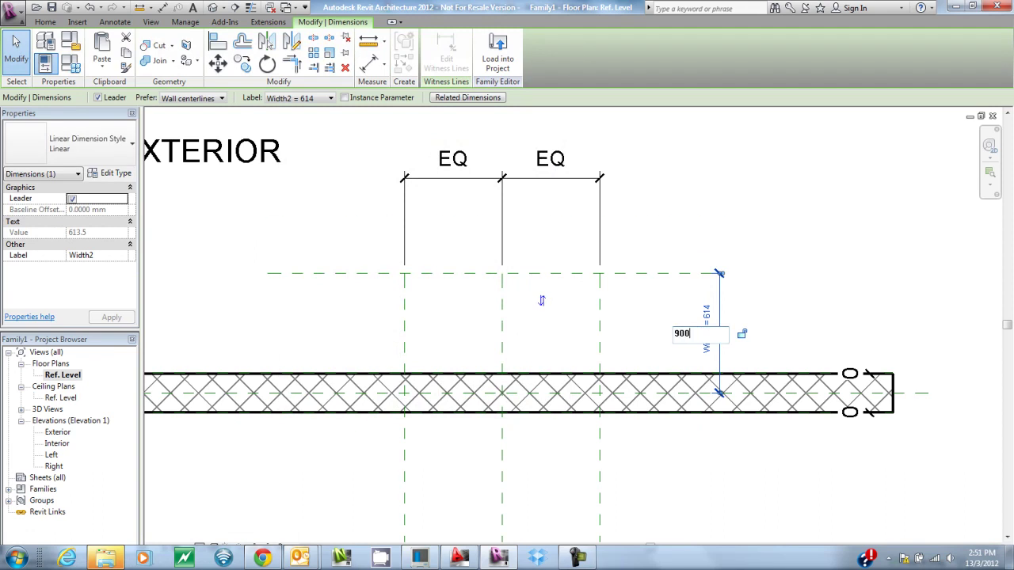
{"action": "key", "text": "Return"}
{"action": "key", "text": "Escape"}
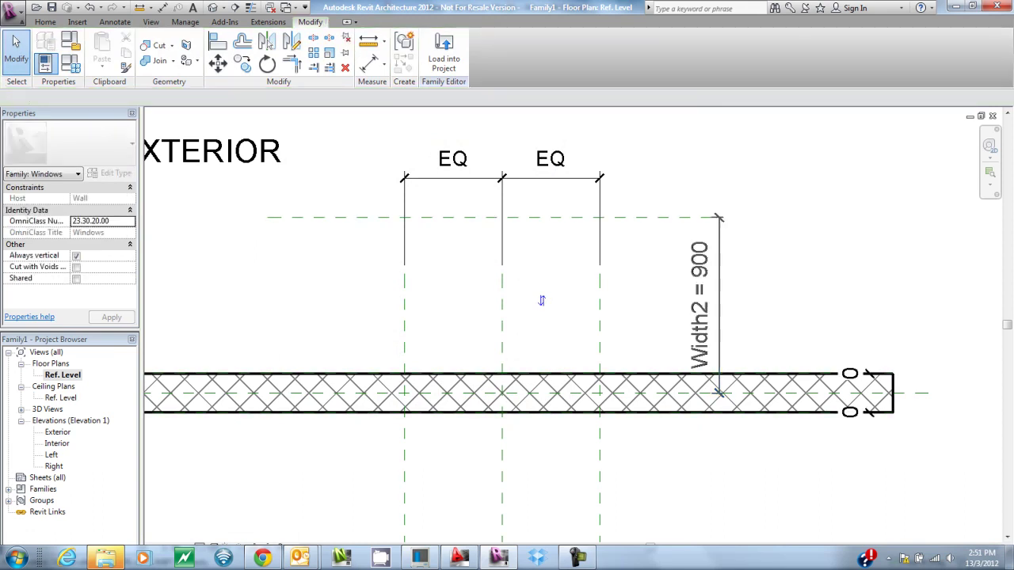
- Start a void extrusion and sketch a rectangle about 1320 by 1420 mm from the left width plane's intersection with the exterior reference plane, crossing the wall
{"action": "scroll", "coordinate": [542, 300], "scroll_direction": "down", "scroll_amount": 2}
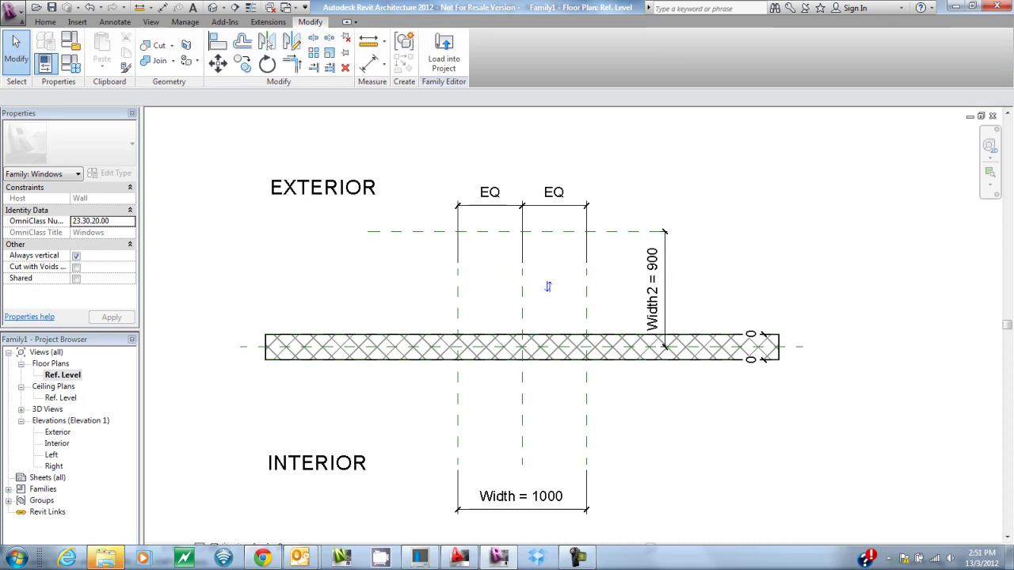
{"action": "middle_click_drag", "start_coordinate": [547, 286], "coordinate": [543, 295]}
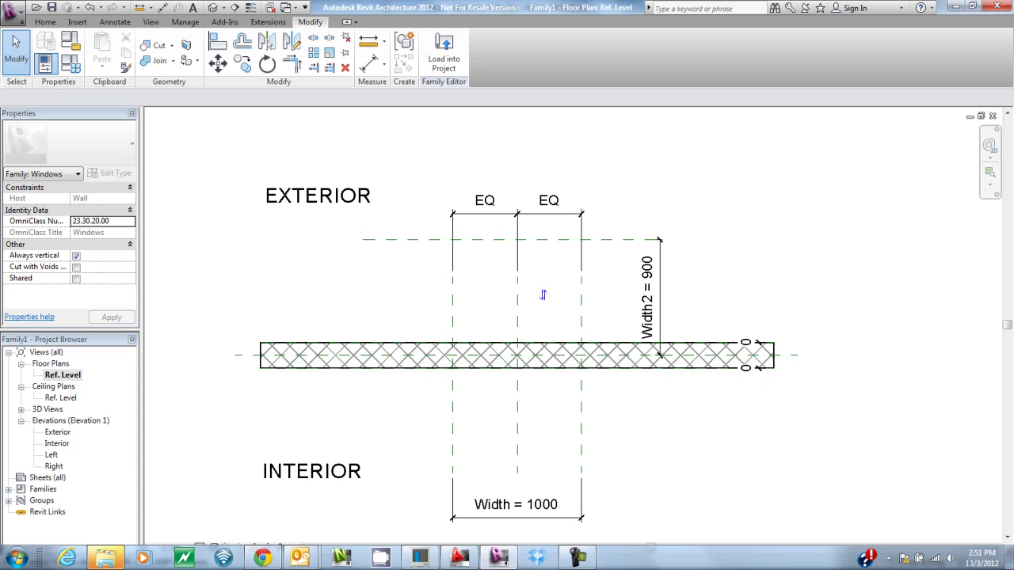
{"action": "left_click", "coordinate": [45, 21]}
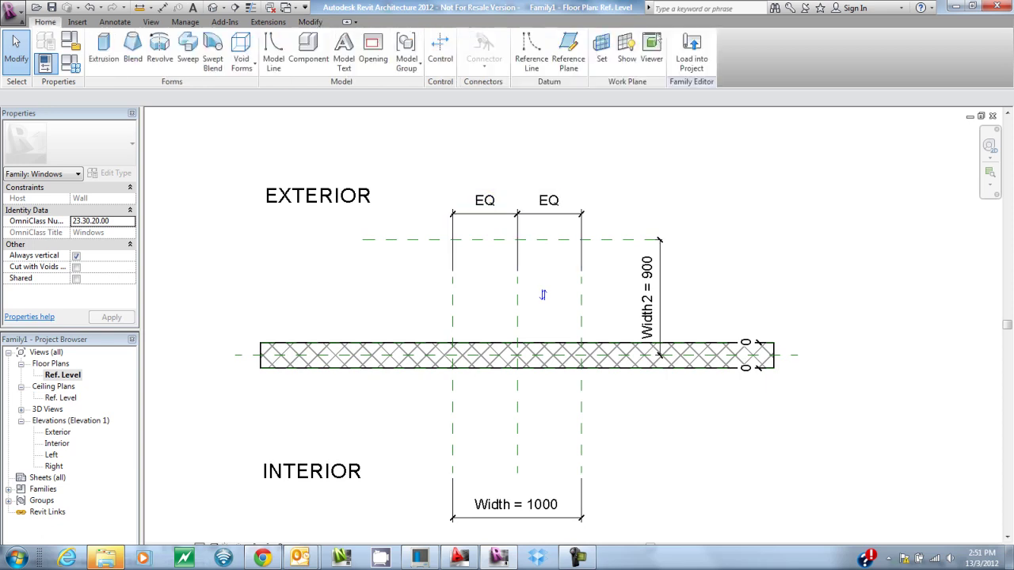
{"action": "left_click", "coordinate": [241, 59]}
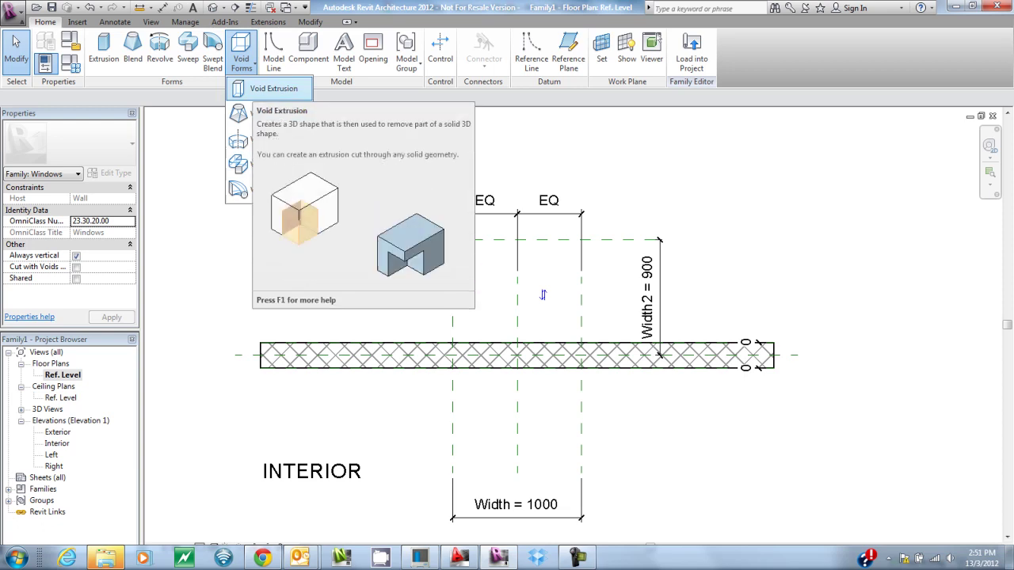
{"action": "left_click", "coordinate": [273, 88]}
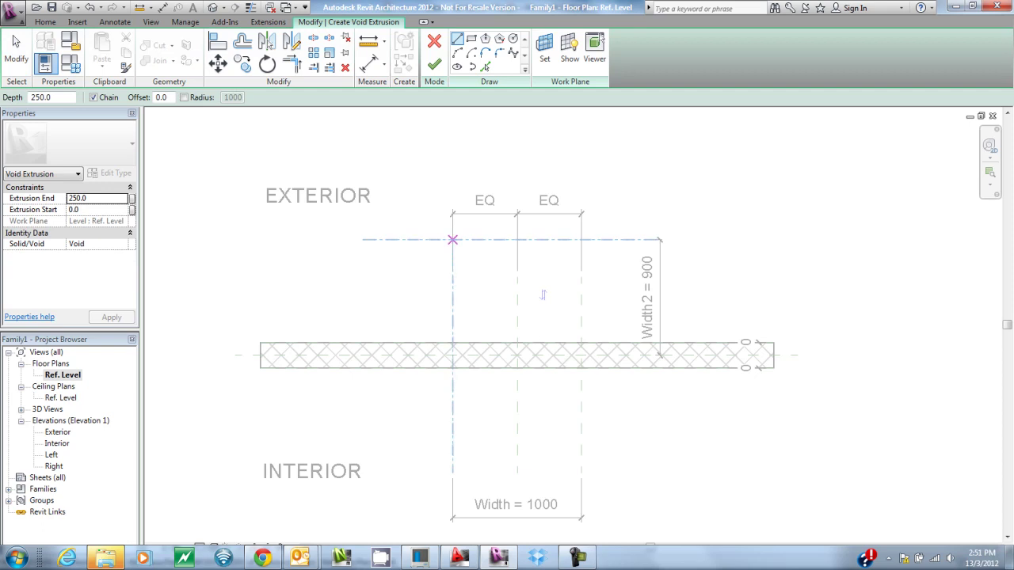
{"action": "left_click", "coordinate": [452, 239]}
{"action": "left_click", "coordinate": [471, 39]}
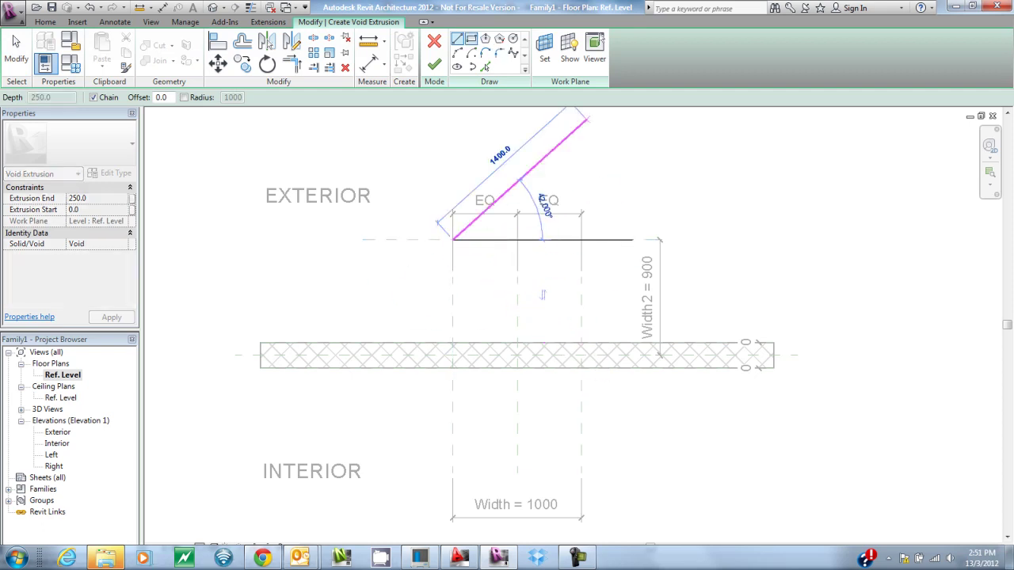
{"action": "left_click", "coordinate": [452, 240]}
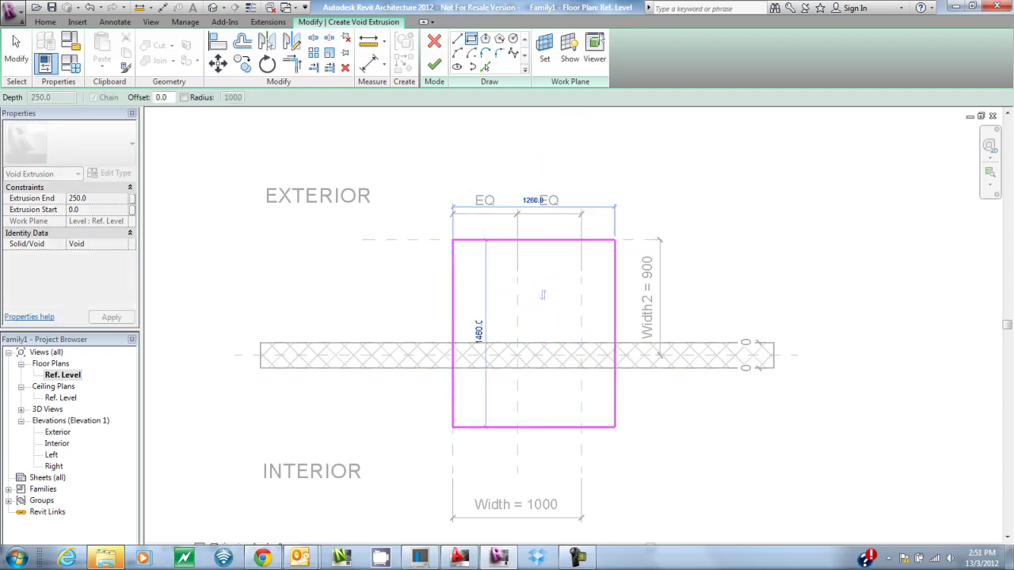
{"action": "left_click", "coordinate": [623, 422]}
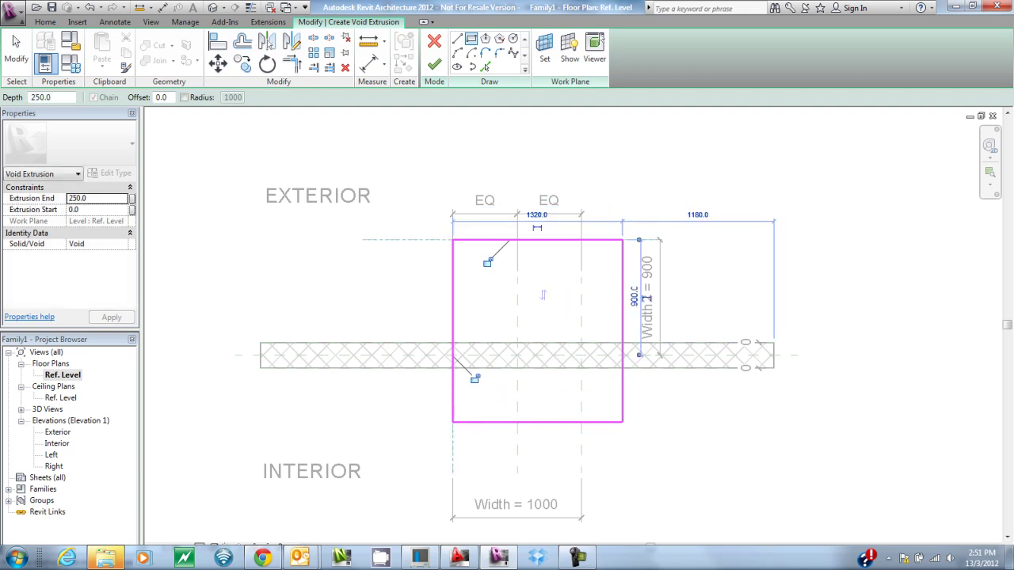
{"action": "scroll", "coordinate": [615, 379], "scroll_direction": "up", "scroll_amount": 2}
{"action": "key", "text": "Escape"}
{"action": "key", "text": "Escape"}
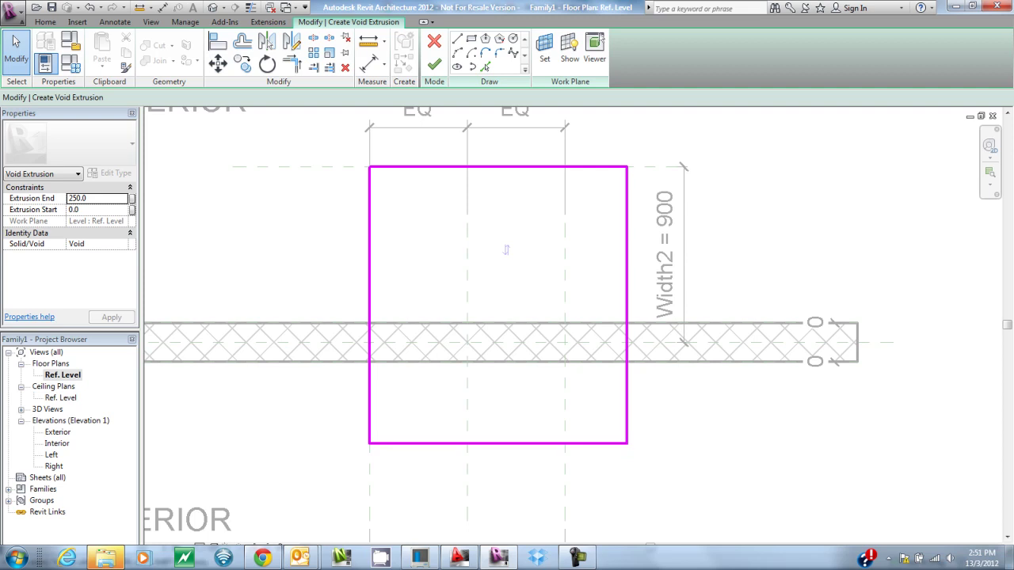
- Dimension the gap between the right width reference plane and the void rectangle's right edge, placing it on the interior side
{"action": "middle_click_drag", "start_coordinate": [506, 250], "coordinate": [504, 300]}
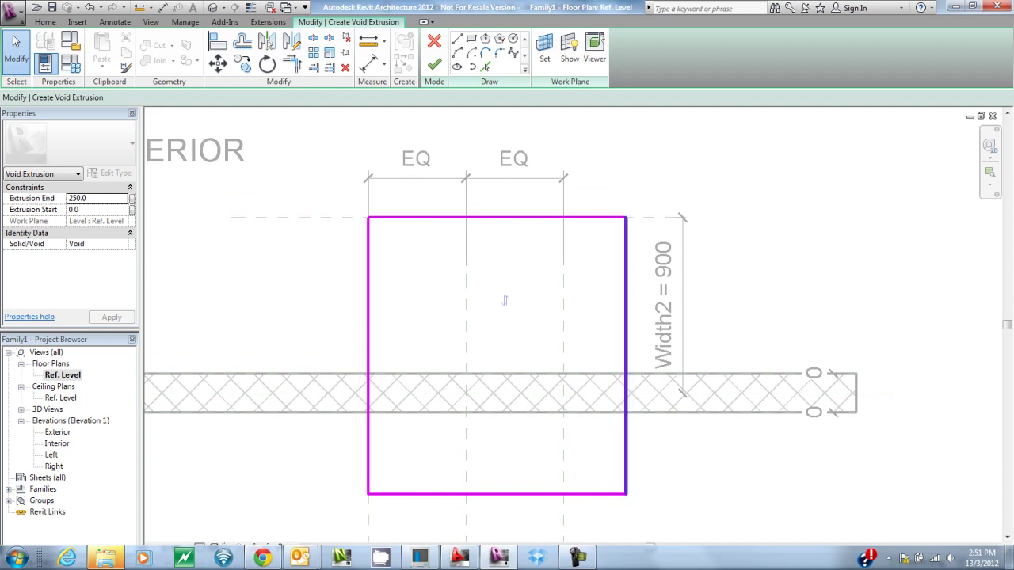
{"action": "scroll", "coordinate": [505, 300], "scroll_direction": "down", "scroll_amount": 2}
{"action": "middle_click_drag", "start_coordinate": [504, 301], "coordinate": [504, 119]}
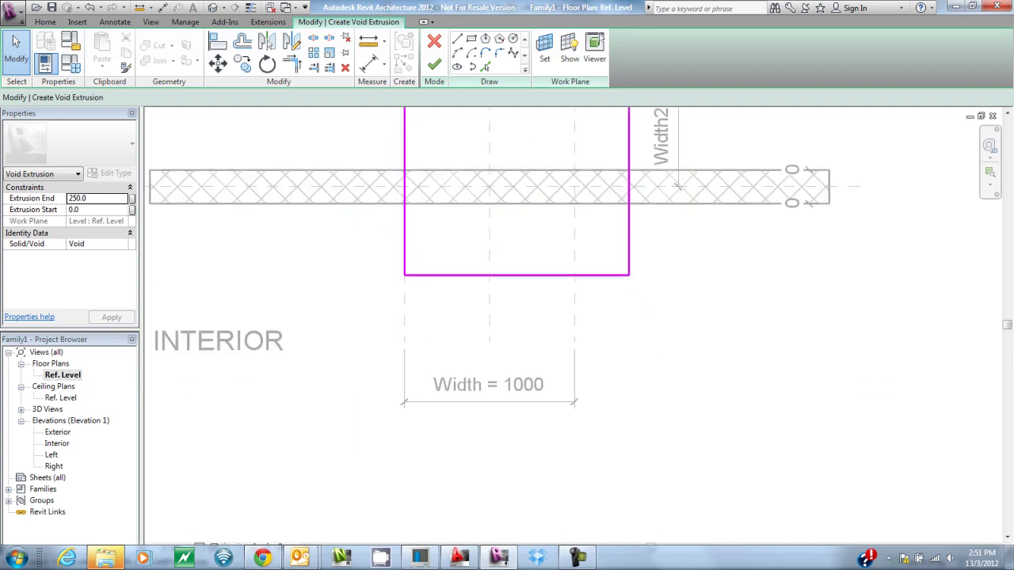
{"action": "key", "text": "d"}
{"action": "key", "text": "i"}
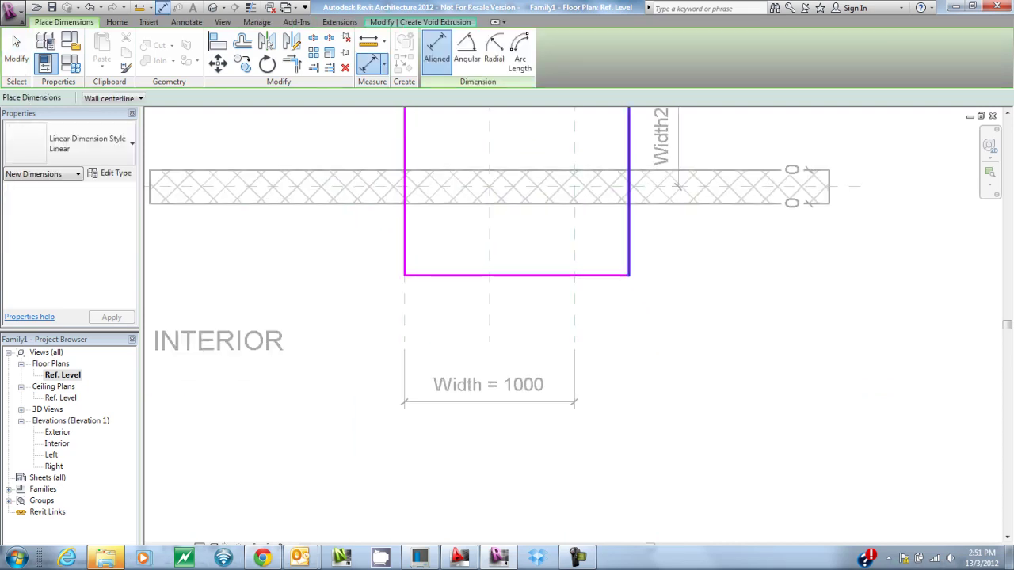
{"action": "left_click", "coordinate": [575, 305]}
{"action": "left_click", "coordinate": [629, 219]}
{"action": "left_click", "coordinate": [676, 343]}
{"action": "key", "text": "Escape"}
{"action": "key", "text": "Escape"}
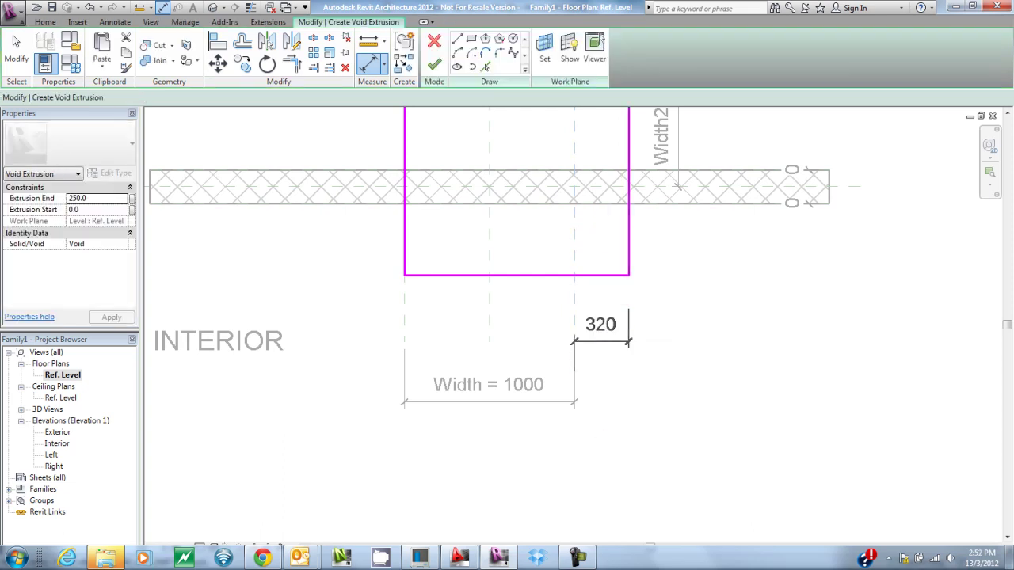
- Set the right edge's offset from the right width plane to 300 mm and lock that dimension
{"action": "left_click", "coordinate": [629, 236]}
{"action": "left_click", "coordinate": [599, 324]}
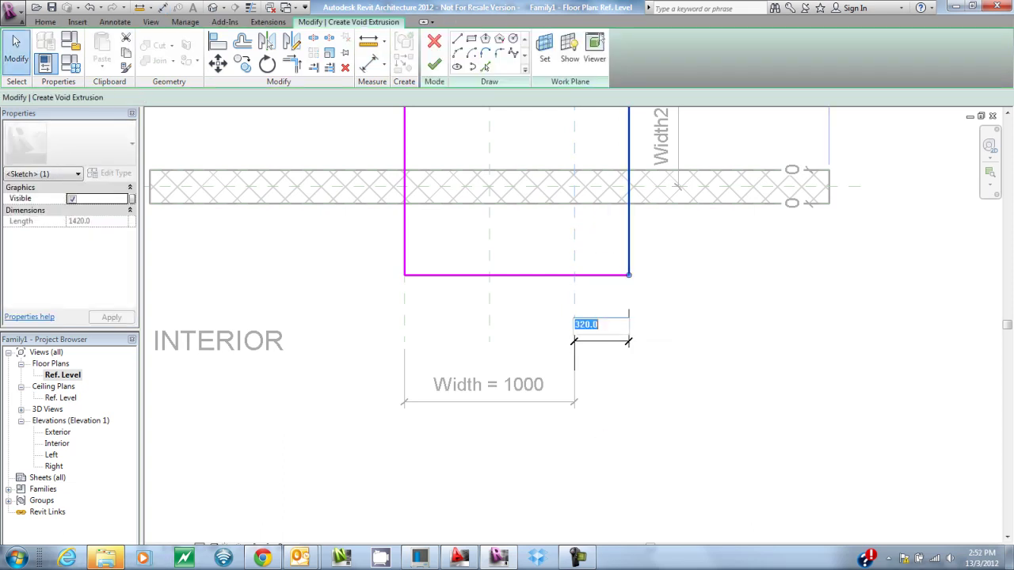
{"action": "type", "text": "300"}
{"action": "key", "text": "Return"}
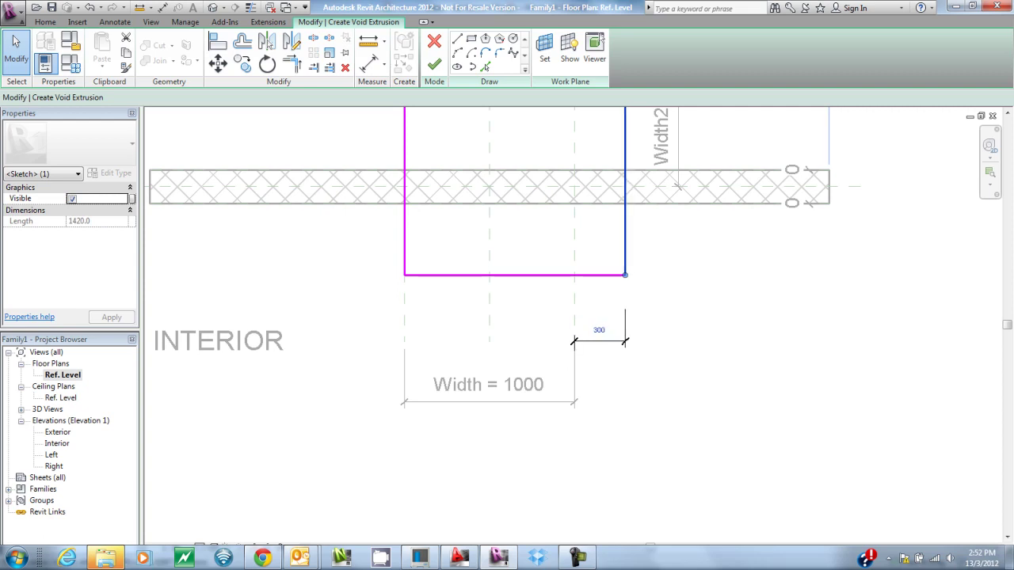
{"action": "key", "text": "Escape"}
{"action": "left_click", "coordinate": [598, 323]}
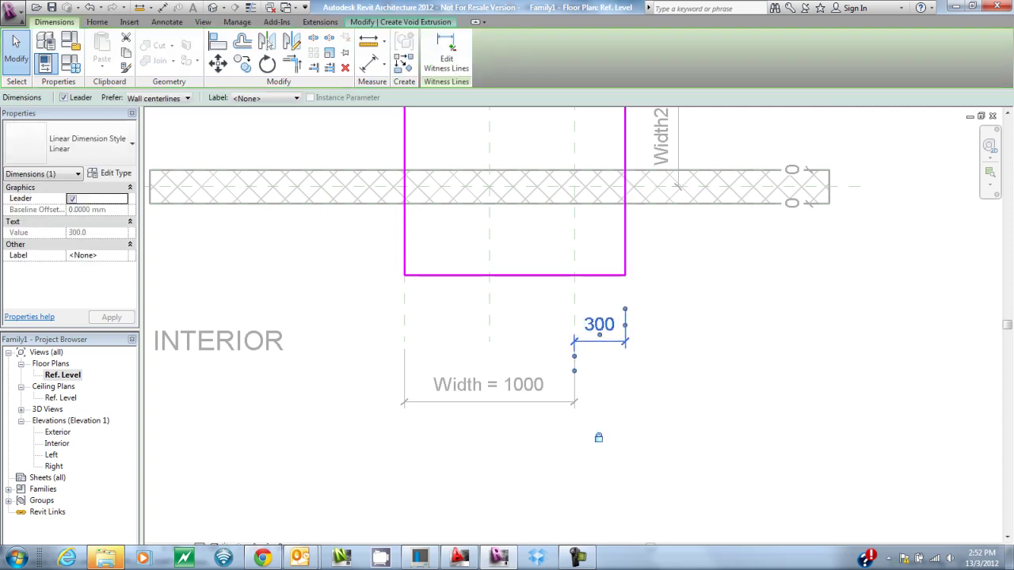
{"action": "key", "text": "Escape"}
- Lock the void rectangle's left edge to the left width plane and its exterior edge to the horizontal reference plane
{"action": "middle_click_drag", "start_coordinate": [507, 206], "coordinate": [565, 321]}
{"action": "left_click", "coordinate": [462, 244]}
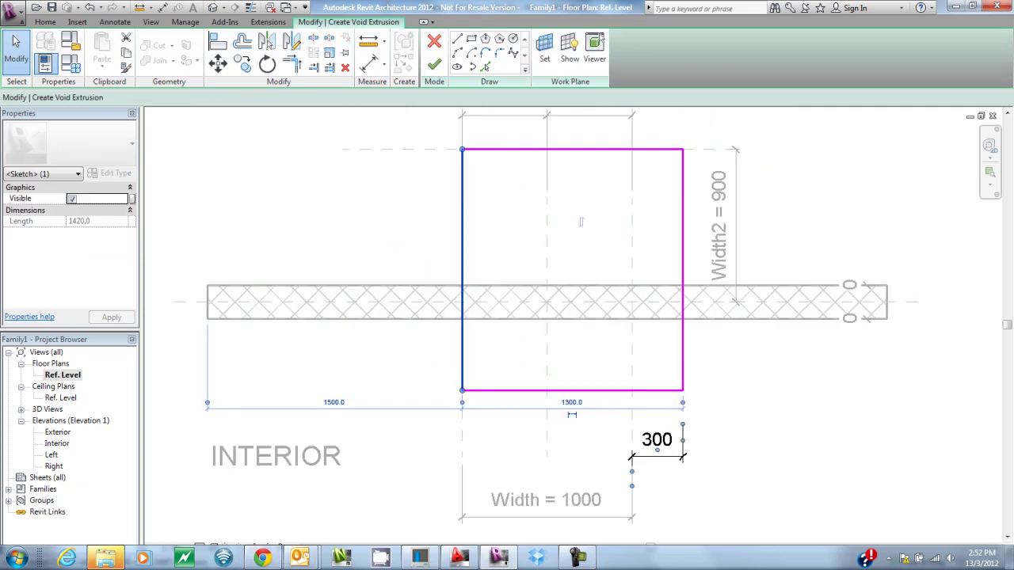
{"action": "mouse_move", "coordinate": [461, 335]}
{"action": "left_mouse_down"}
{"action": "mouse_move", "coordinate": [510, 334]}
{"action": "mouse_move", "coordinate": [462, 333]}
{"action": "left_mouse_up"}
{"action": "left_click", "coordinate": [571, 149]}
{"action": "mouse_move", "coordinate": [572, 149]}
{"action": "left_mouse_down"}
{"action": "mouse_move", "coordinate": [572, 165]}
{"action": "mouse_move", "coordinate": [572, 148]}
{"action": "left_mouse_up"}
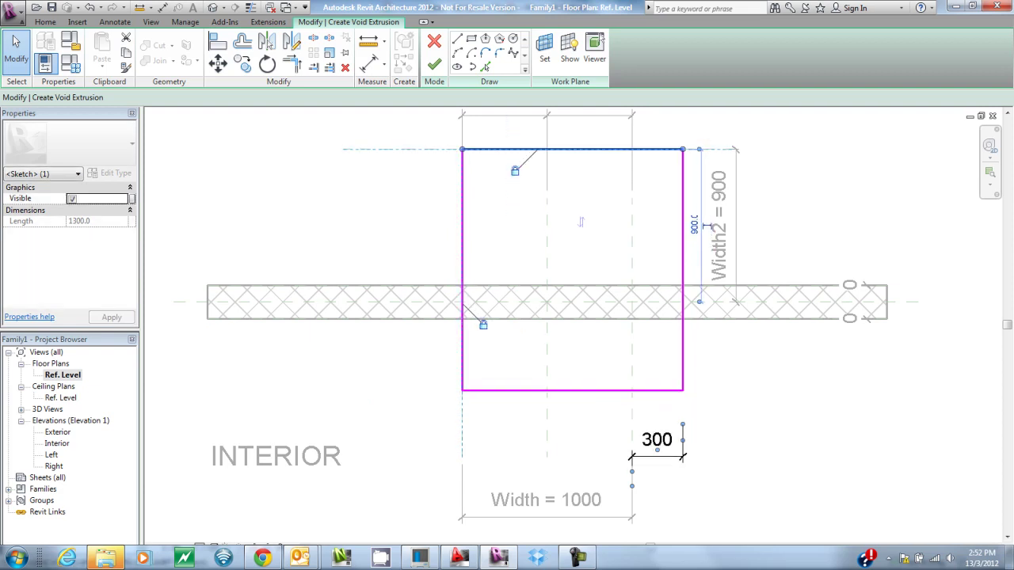
{"action": "key", "text": "Escape"}
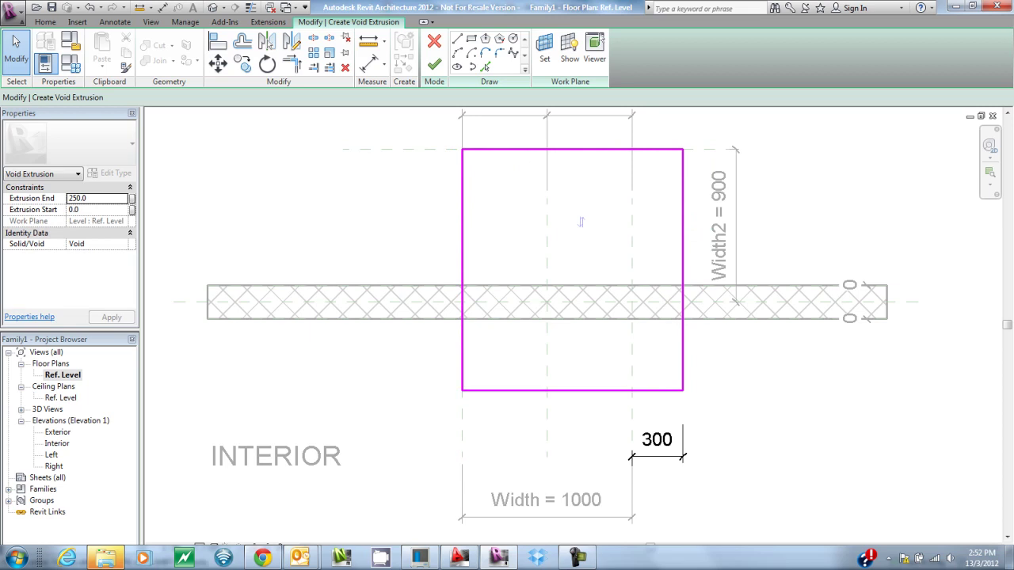
- Dimension the distance from the wall's centre reference plane to the void rectangle's interior edge, left of the sketch
{"action": "key", "text": "d"}
{"action": "key", "text": "i"}
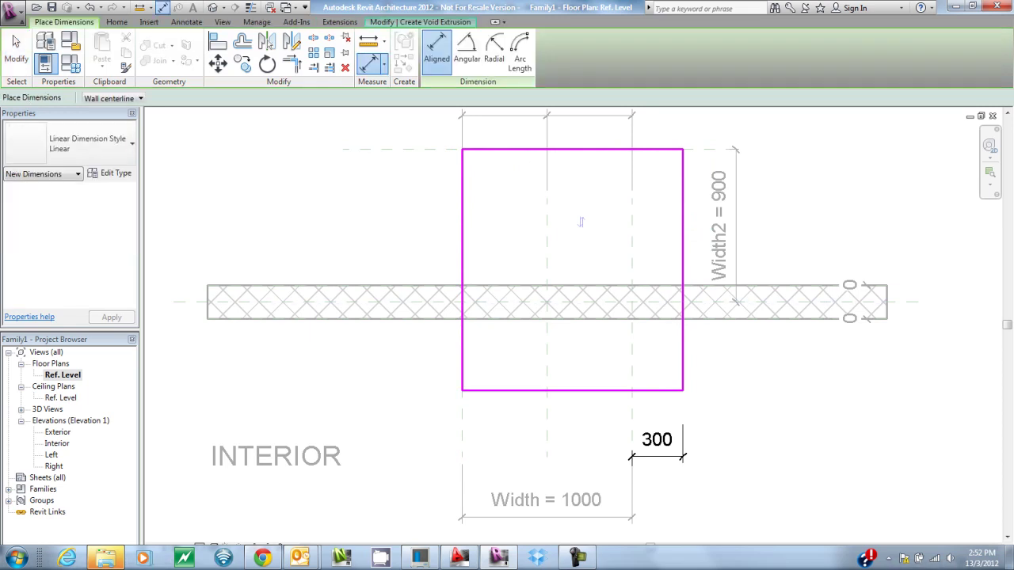
{"action": "left_click", "coordinate": [480, 302]}
{"action": "left_click", "coordinate": [491, 389]}
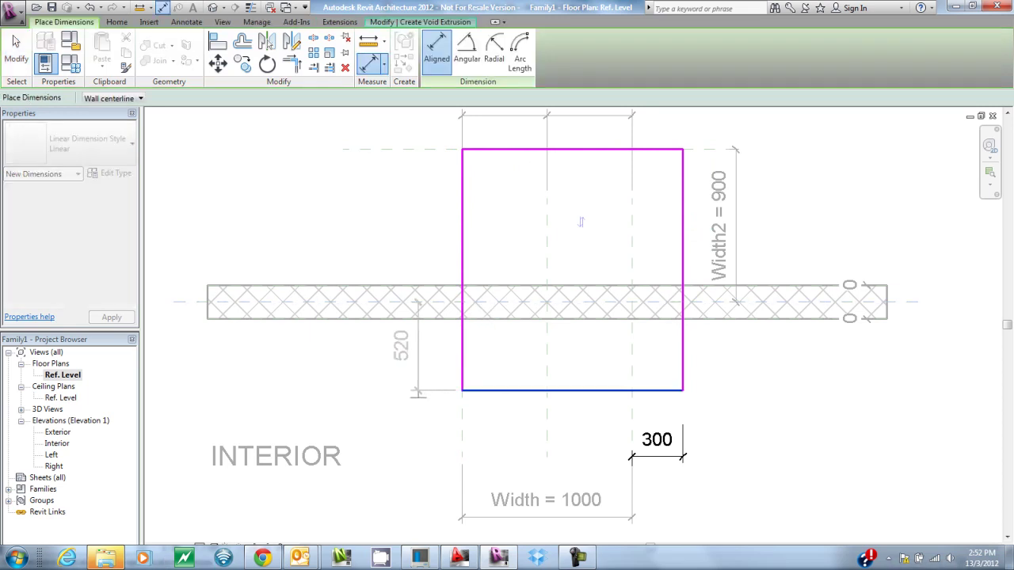
{"action": "left_click", "coordinate": [391, 393]}
{"action": "key", "text": "Escape"}
{"action": "key", "text": "Escape"}
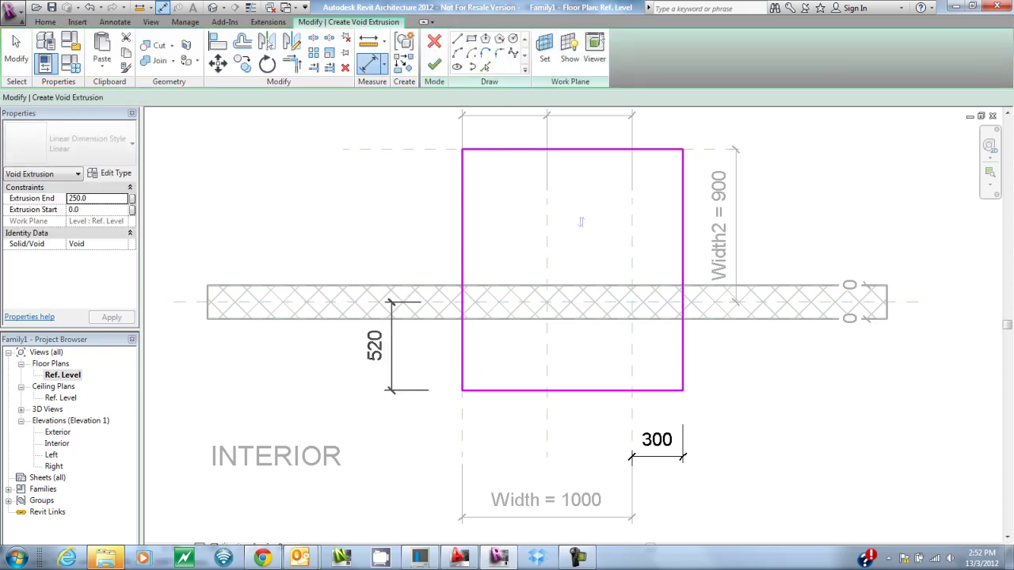
- Set the distance from the wall's centre reference plane to the void rectangle's interior edge to 600 mm
{"action": "left_click", "coordinate": [507, 390]}
{"action": "left_click", "coordinate": [374, 345]}
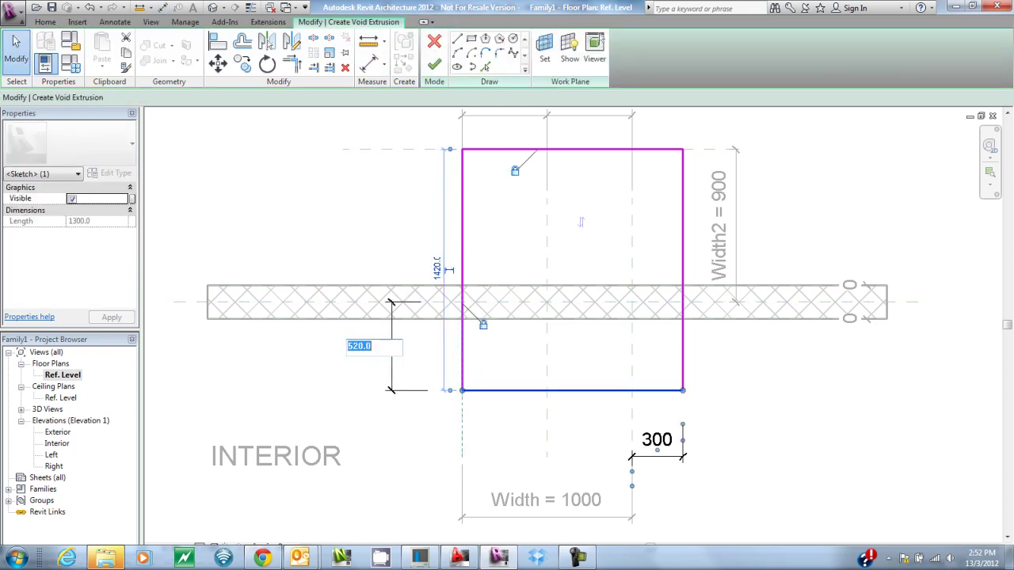
{"action": "type", "text": "600"}
{"action": "key", "text": "Return"}
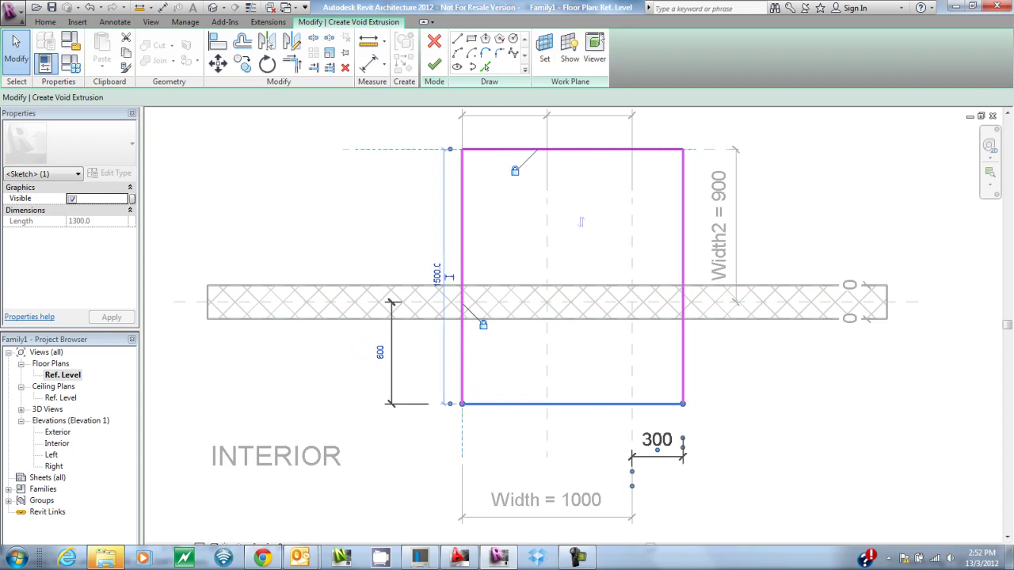
{"action": "key", "text": "Escape"}
{"action": "left_click", "coordinate": [377, 353]}
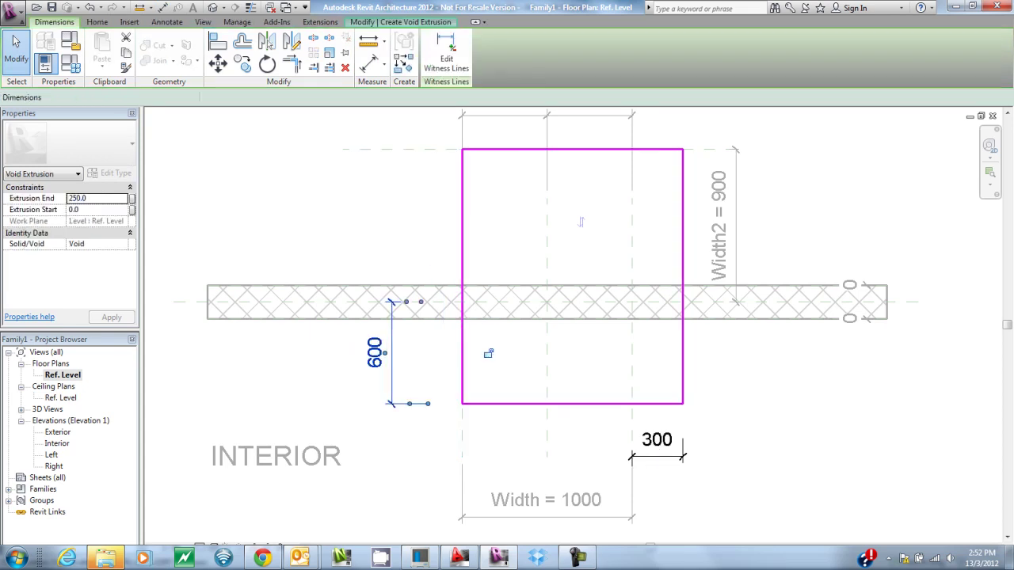
{"action": "key", "text": "Escape"}
- Check the 300 mm dimension and finish the void extrusion sketch
{"action": "left_click", "coordinate": [656, 441]}
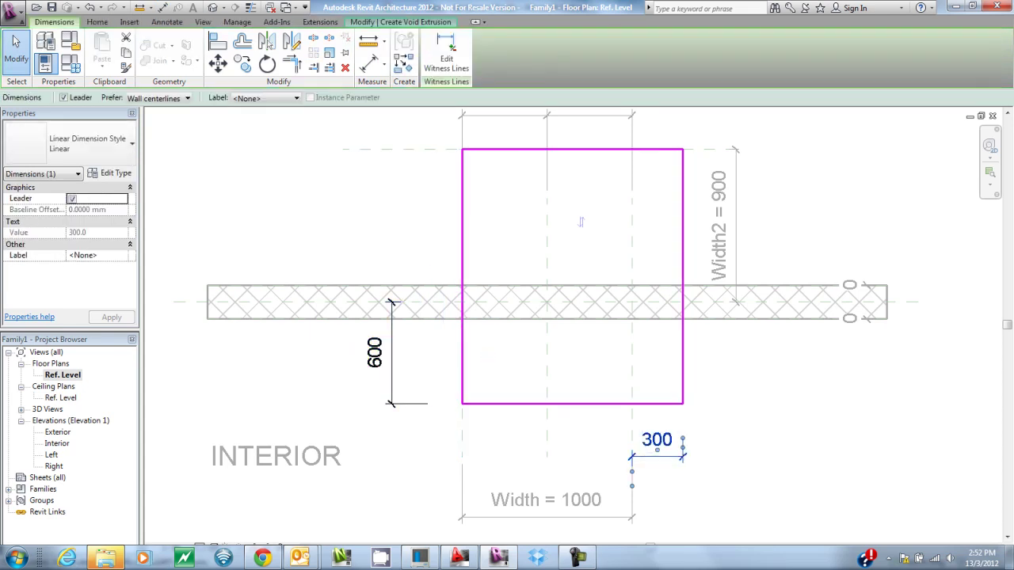
{"action": "scroll", "coordinate": [665, 442], "scroll_direction": "down", "scroll_amount": 3}
{"action": "mouse_move", "coordinate": [607, 374]}
{"action": "middle_mouse_down"}
{"action": "mouse_move", "coordinate": [603, 350]}
{"action": "mouse_move", "coordinate": [550, 321]}
{"action": "middle_mouse_up"}
{"action": "scroll", "coordinate": [607, 362], "scroll_direction": "up", "scroll_amount": 1}
{"action": "key", "text": "Escape"}
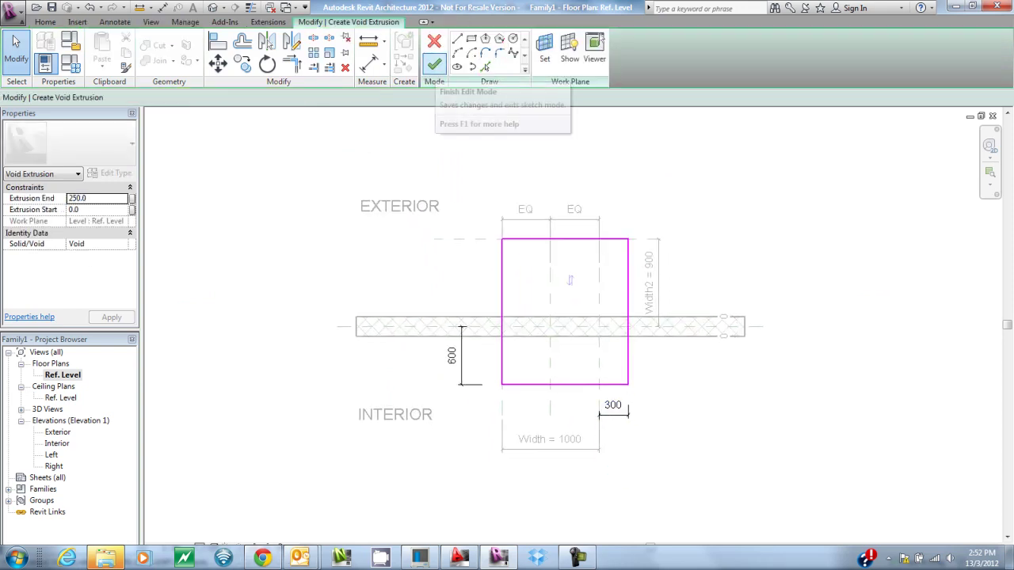
{"action": "left_click", "coordinate": [434, 64]}
{"action": "key", "text": "Escape"}
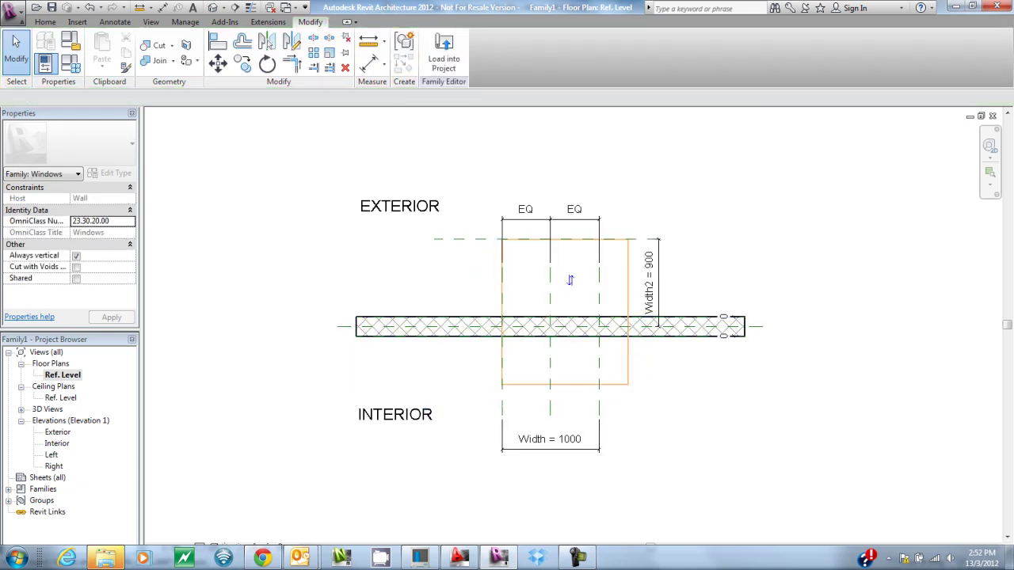
- In the Exterior elevation, stretch the void's top to the head reference plane, lock it, and raise its bottom to the sill plane
{"action": "double_click", "coordinate": [57, 432]}
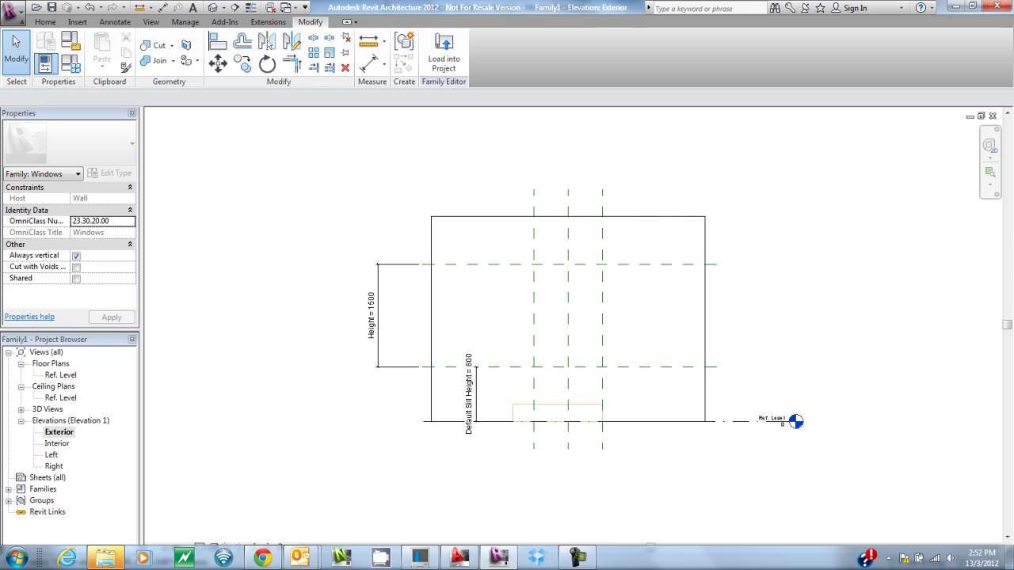
{"action": "left_click", "coordinate": [558, 408]}
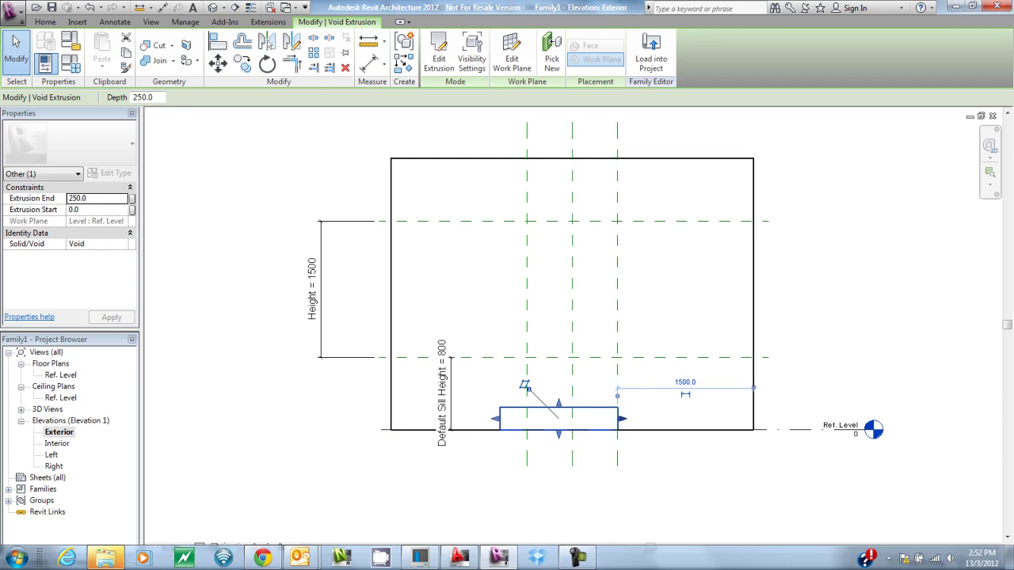
{"action": "left_click_drag", "start_coordinate": [558, 403], "coordinate": [559, 219]}
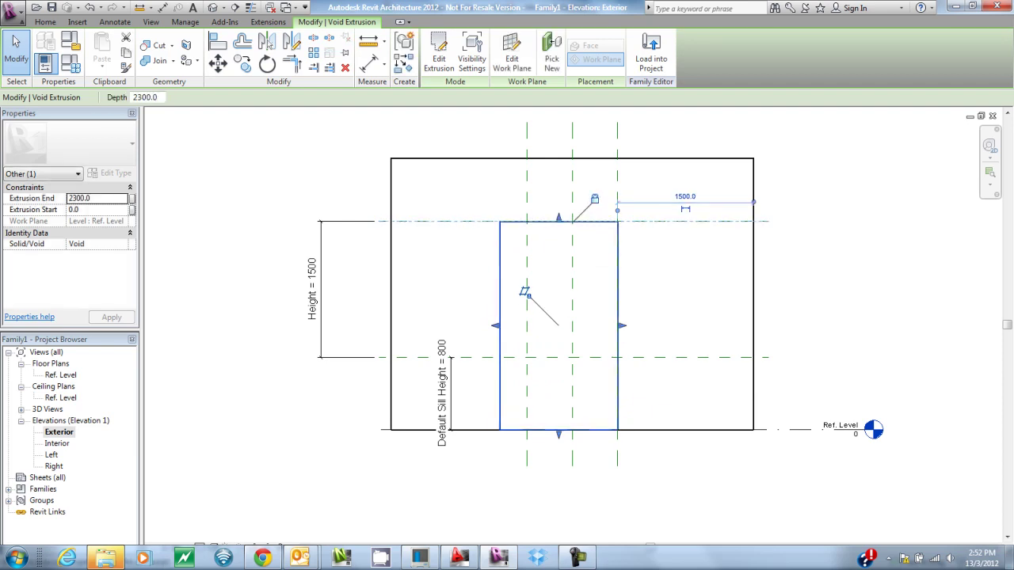
{"action": "left_click_drag", "start_coordinate": [558, 434], "coordinate": [558, 357]}
{"action": "key", "text": "Escape"}
- Cut the host wall with the void extrusion in the 3D view and inspect the resulting opening
{"action": "left_click", "coordinate": [212, 7]}
{"action": "middle_click_drag", "start_coordinate": [555, 332], "coordinate": [542, 350], "text": "shift"}
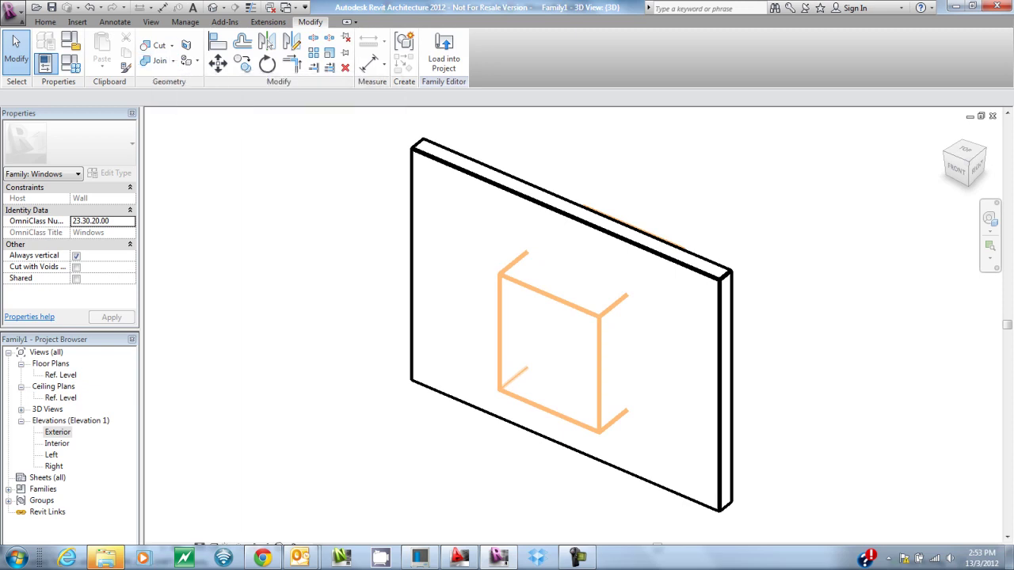
{"action": "left_click", "coordinate": [171, 45]}
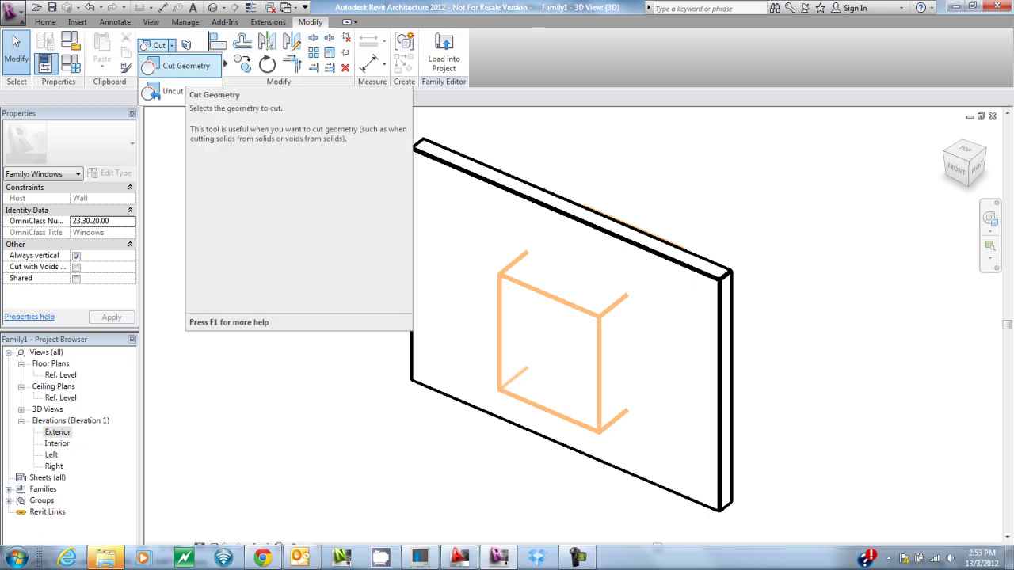
{"action": "left_click", "coordinate": [186, 65]}
{"action": "left_click", "coordinate": [535, 405]}
{"action": "left_click", "coordinate": [536, 432]}
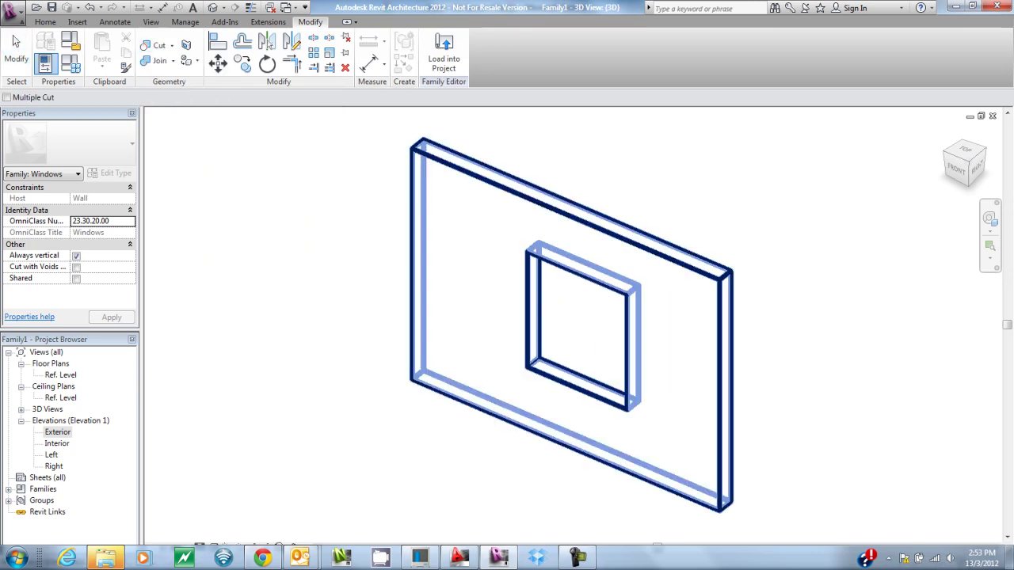
{"action": "key", "text": "Escape"}
{"action": "key", "text": "Escape"}
{"action": "middle_click_drag", "start_coordinate": [567, 332], "coordinate": [668, 331], "text": "shift"}
- In the Ref. Level plan, sketch a rectangle for a solid extrusion between the width planes, from the Width2 reference plane to the wall's centre plane
{"action": "double_click", "coordinate": [60, 375]}
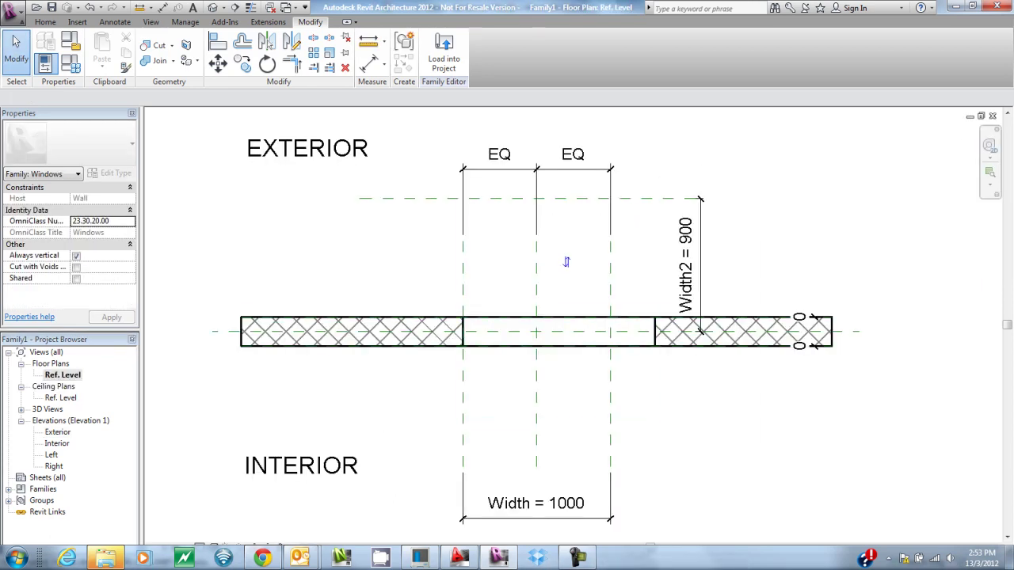
{"action": "scroll", "coordinate": [549, 342], "scroll_direction": "up", "scroll_amount": 2}
{"action": "middle_click_drag", "start_coordinate": [549, 342], "coordinate": [532, 316]}
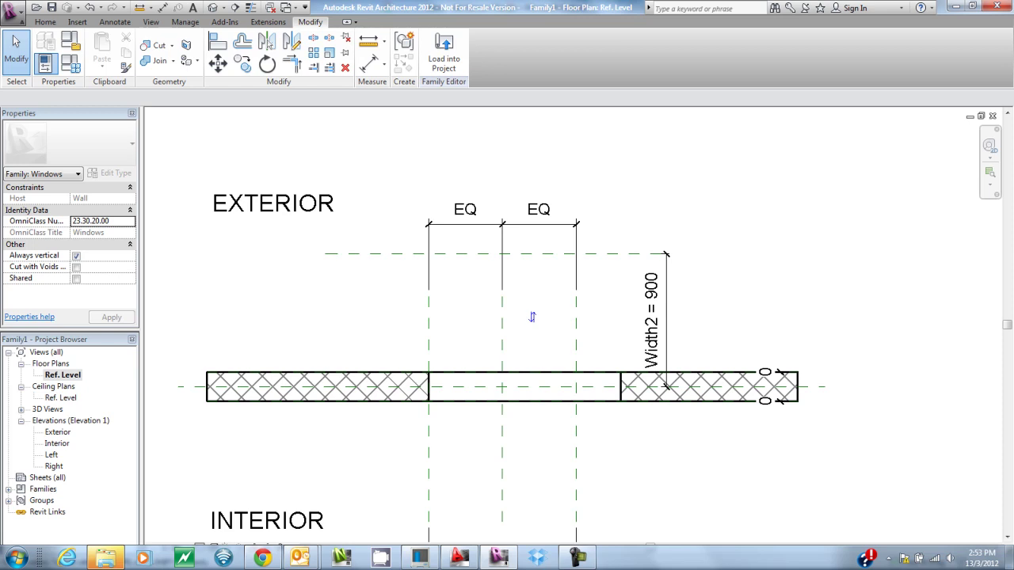
{"action": "middle_click_drag", "start_coordinate": [533, 316], "coordinate": [530, 314]}
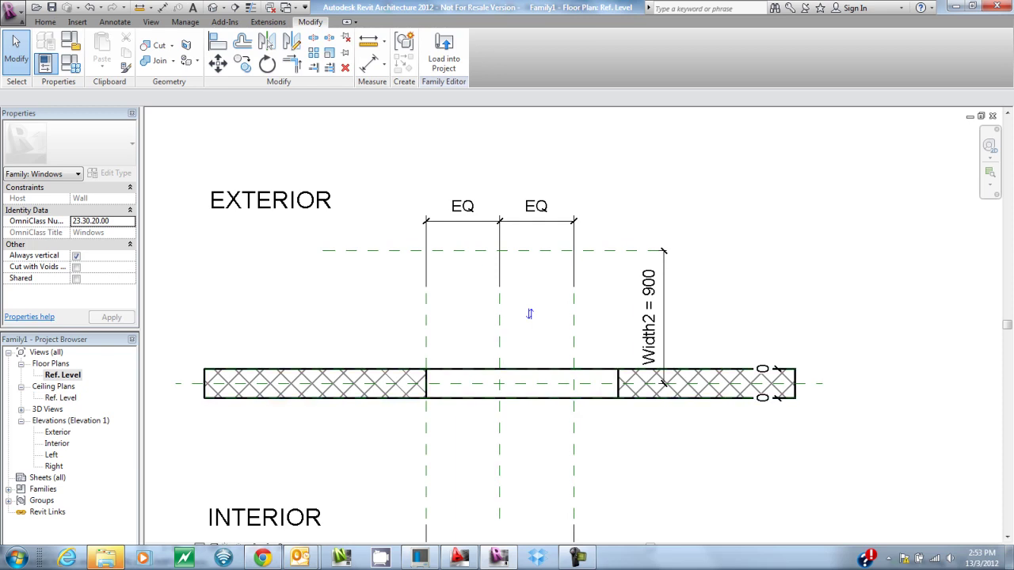
{"action": "left_click", "coordinate": [45, 22]}
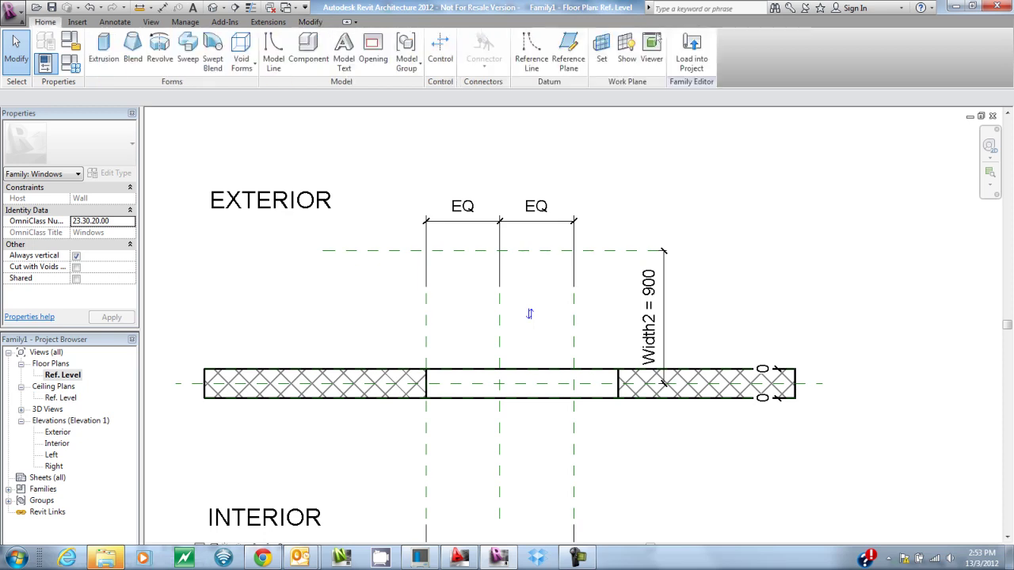
{"action": "left_click", "coordinate": [103, 49]}
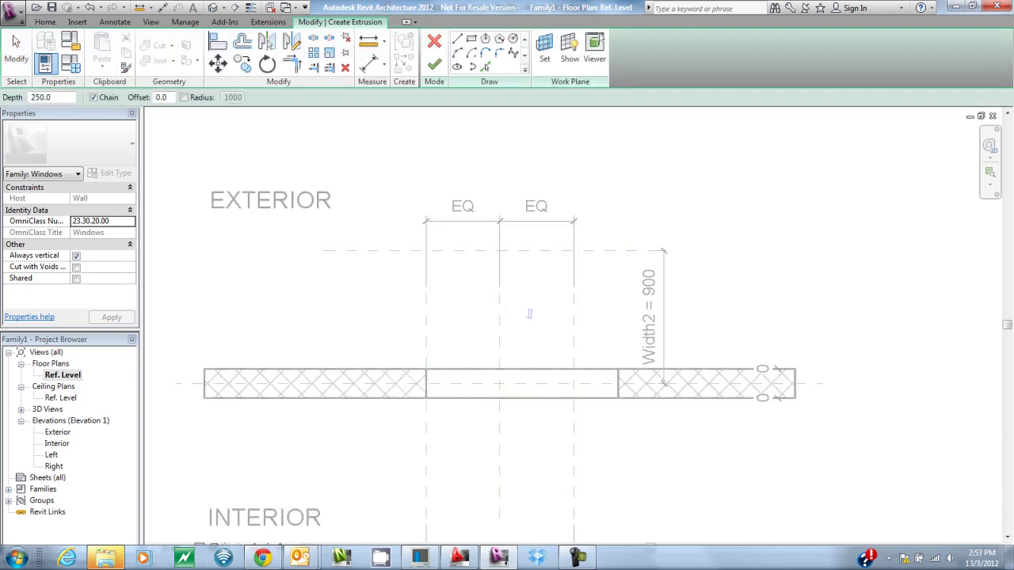
{"action": "left_click", "coordinate": [471, 39]}
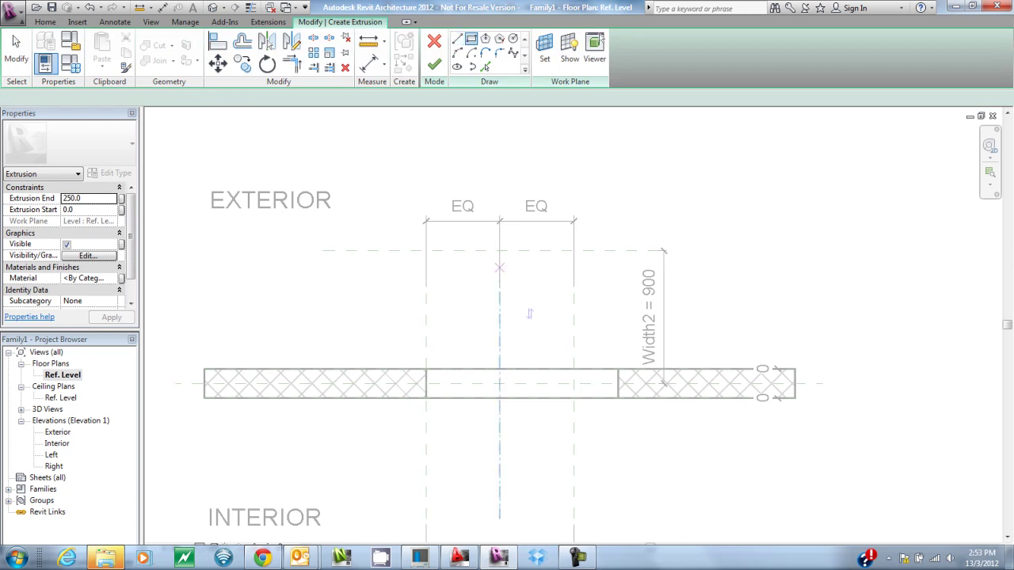
{"action": "left_click", "coordinate": [426, 250]}
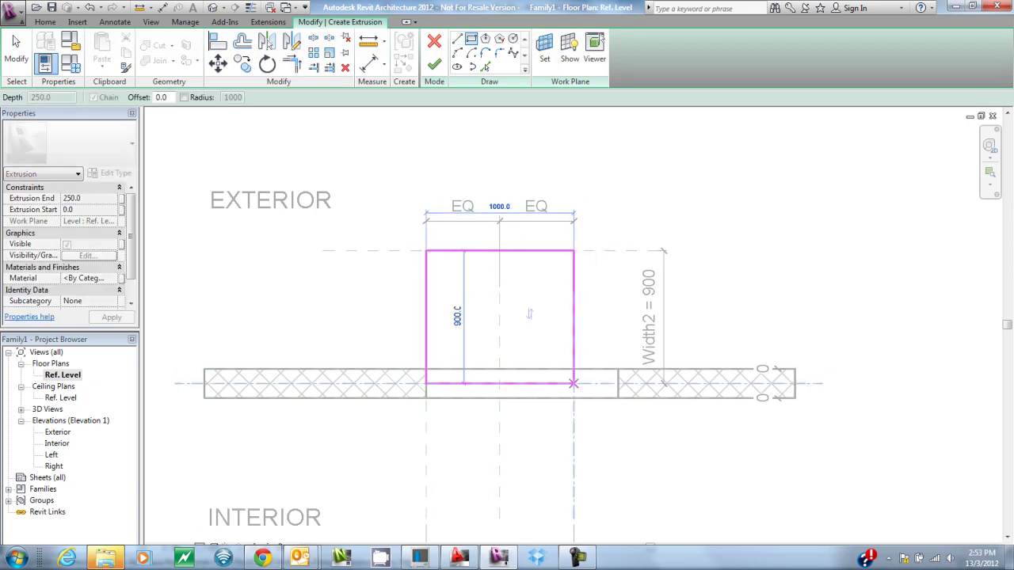
{"action": "left_click", "coordinate": [574, 383]}
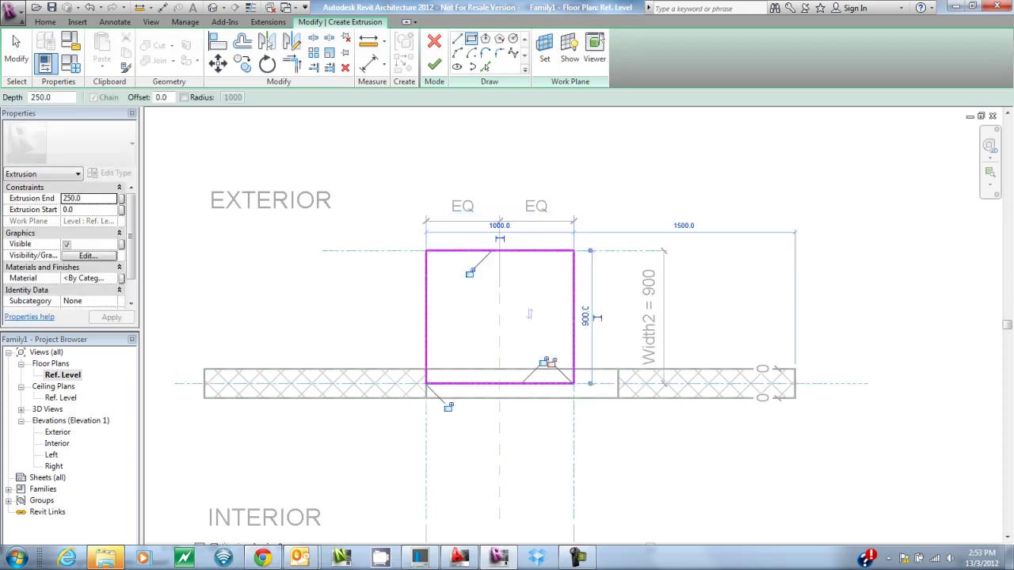
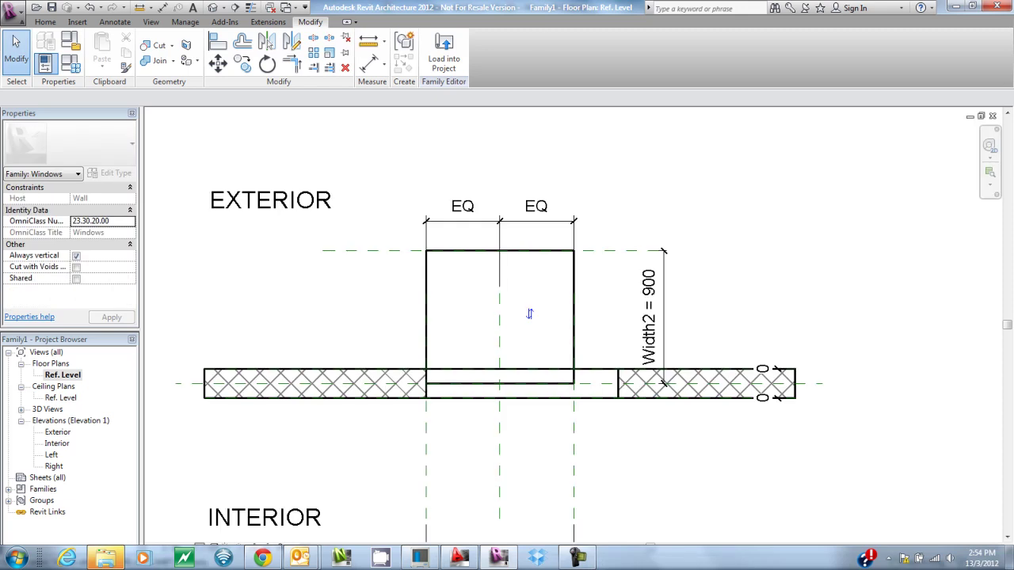
- Stretch the solid extrusion to the head and sill reference planes in the Exterior elevation, lock its base, and inspect it in 3D
{"action": "double_click", "coordinate": [57, 432]}
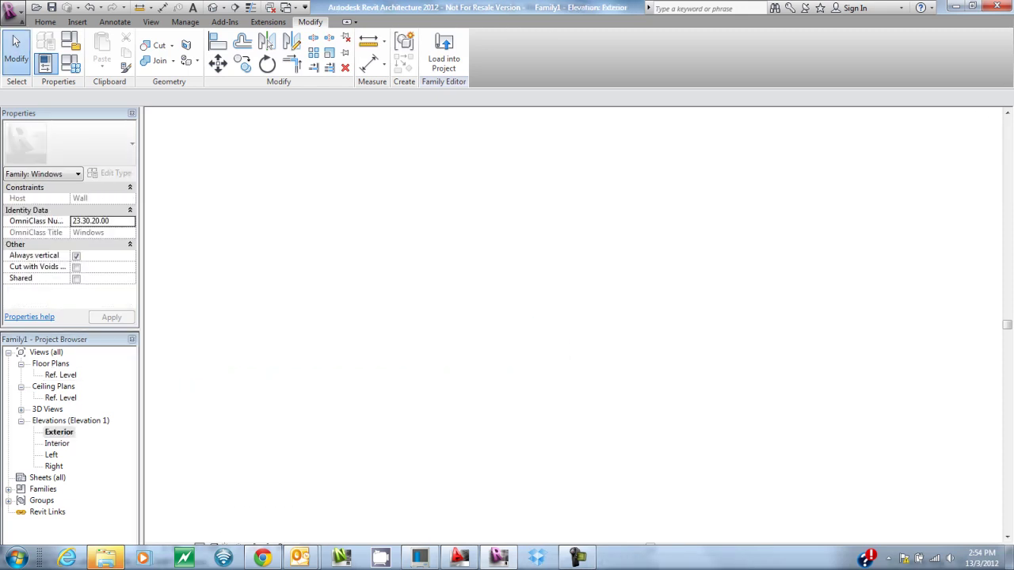
{"action": "left_click", "coordinate": [572, 407]}
{"action": "left_click_drag", "start_coordinate": [572, 401], "coordinate": [572, 222]}
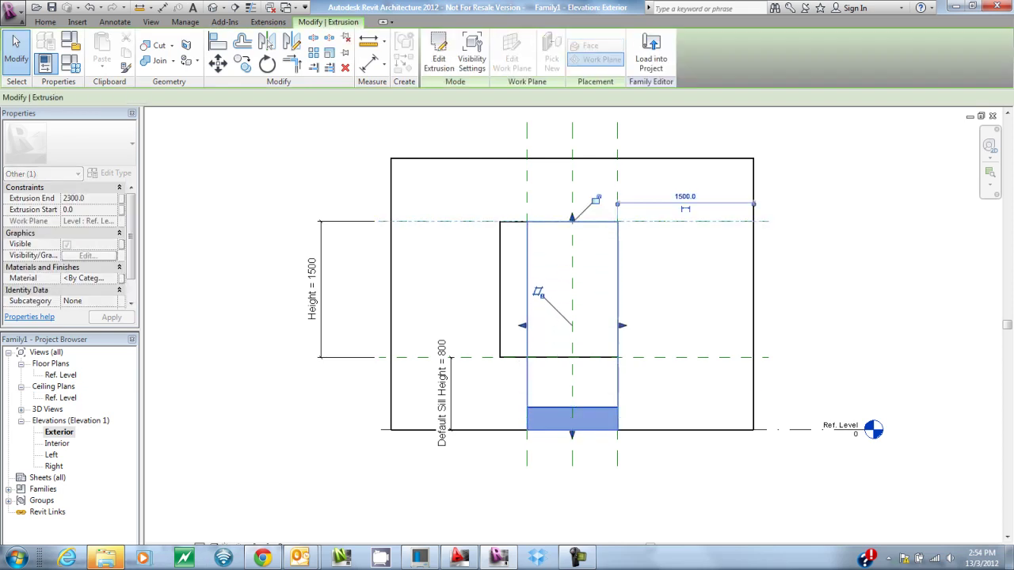
{"action": "left_click_drag", "start_coordinate": [572, 433], "coordinate": [572, 358]}
{"action": "left_click", "coordinate": [552, 379]}
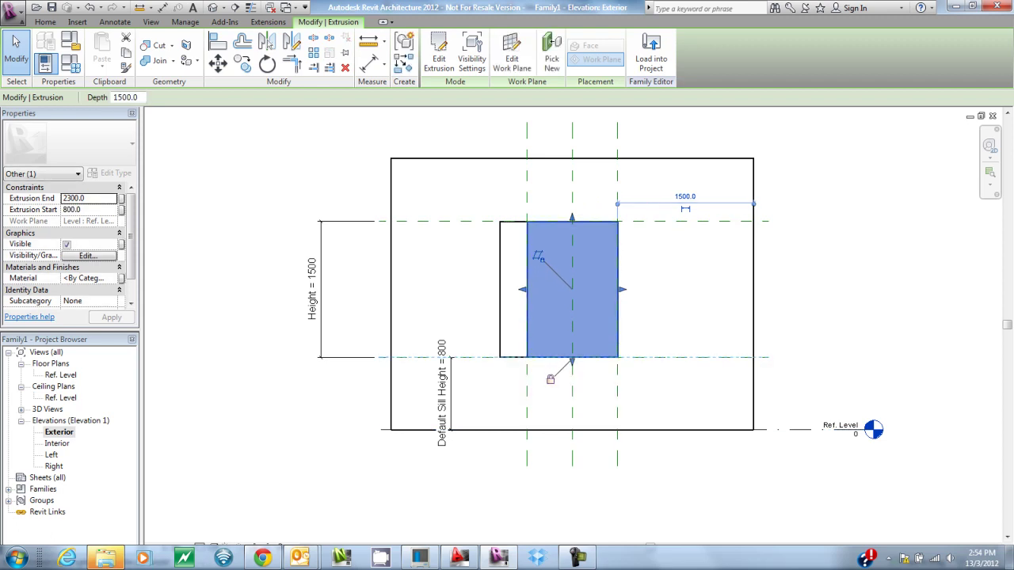
{"action": "key", "text": "Escape"}
{"action": "left_click", "coordinate": [213, 7]}
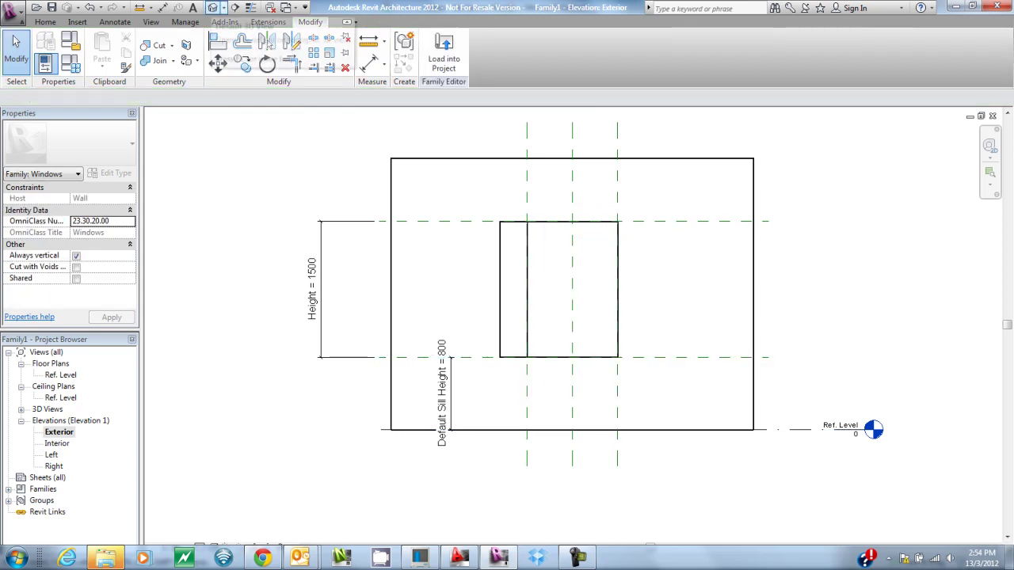
{"action": "middle_click_drag", "start_coordinate": [507, 317], "coordinate": [602, 372], "text": "shift"}
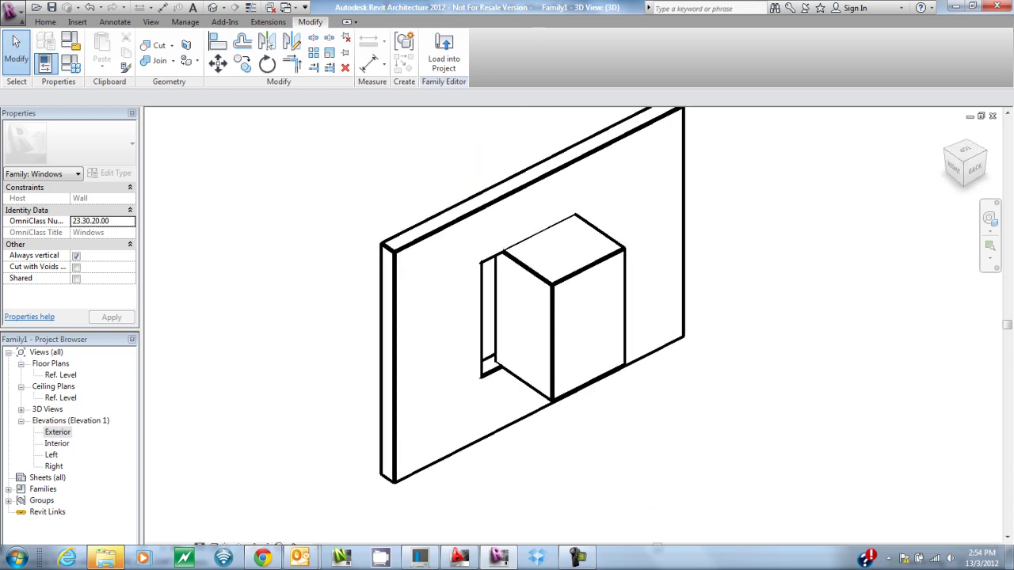
- Edit the solid extrusion's sketch in the Ref. Level plan and move its right edge slightly inward from the right width plane
{"action": "double_click", "coordinate": [60, 374]}
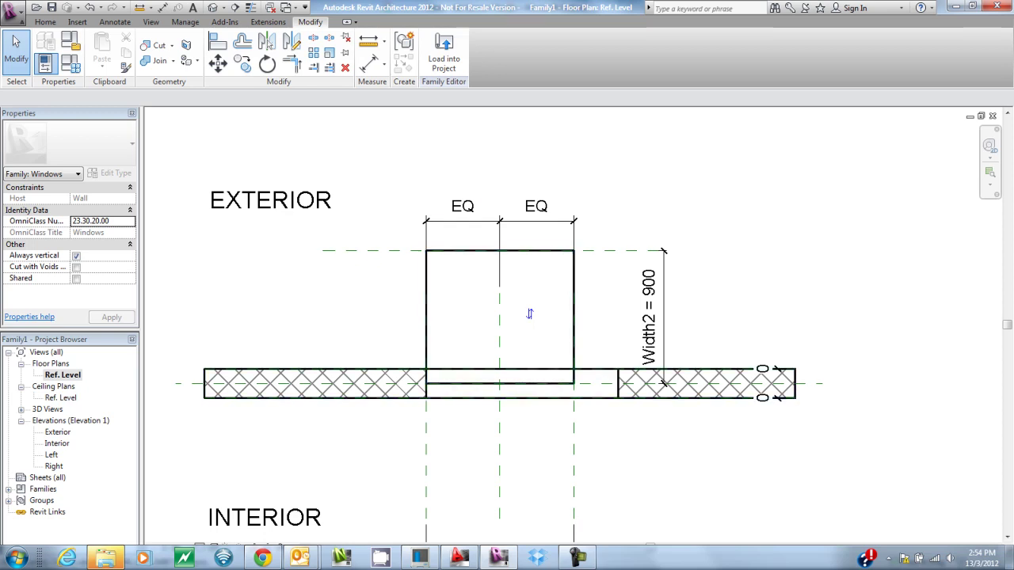
{"action": "scroll", "coordinate": [530, 314], "scroll_direction": "up", "scroll_amount": 2}
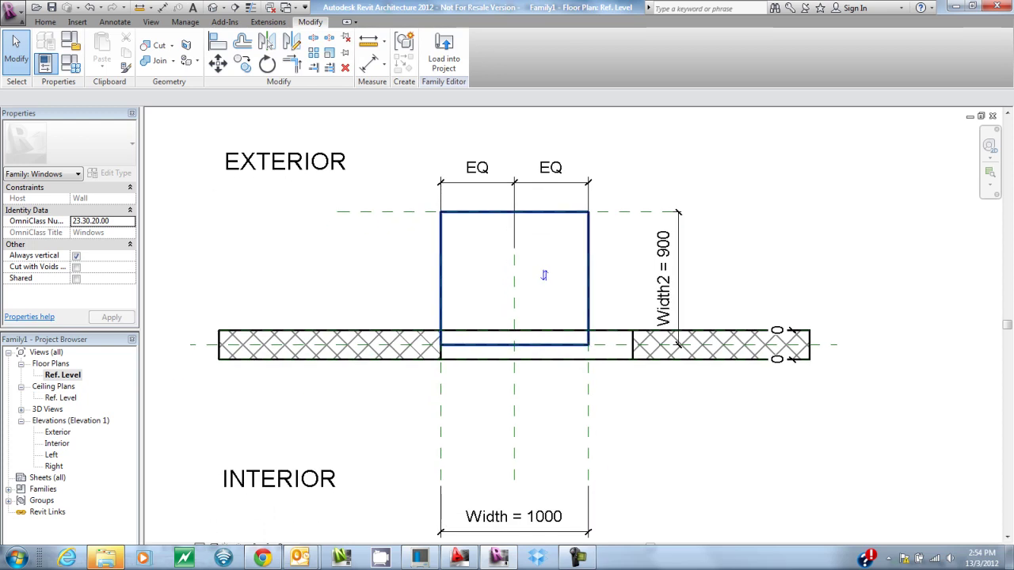
{"action": "middle_click_drag", "start_coordinate": [530, 263], "coordinate": [574, 228]}
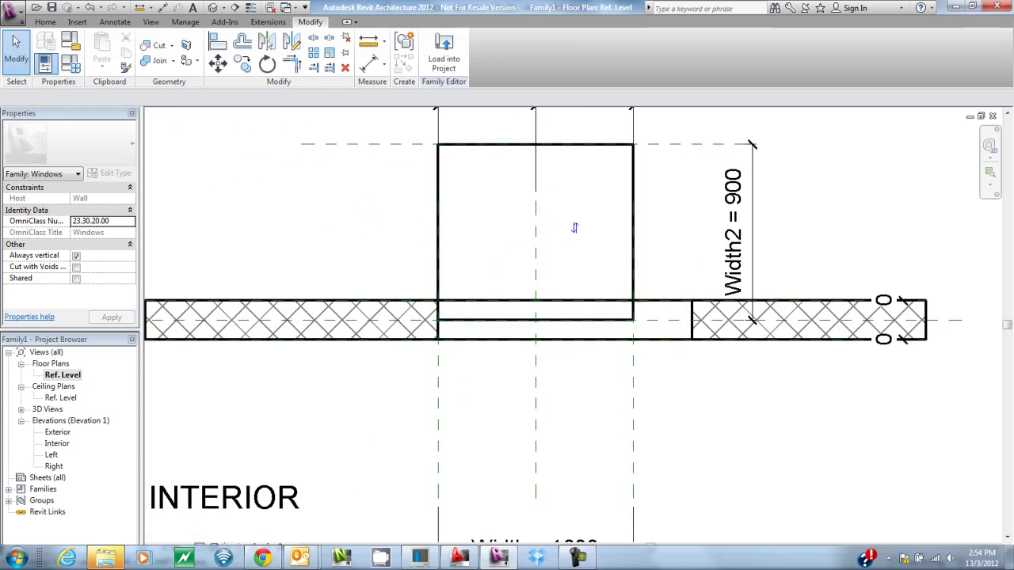
{"action": "scroll", "coordinate": [575, 228], "scroll_direction": "up", "scroll_amount": 1}
{"action": "middle_click_drag", "start_coordinate": [575, 228], "coordinate": [618, 197]}
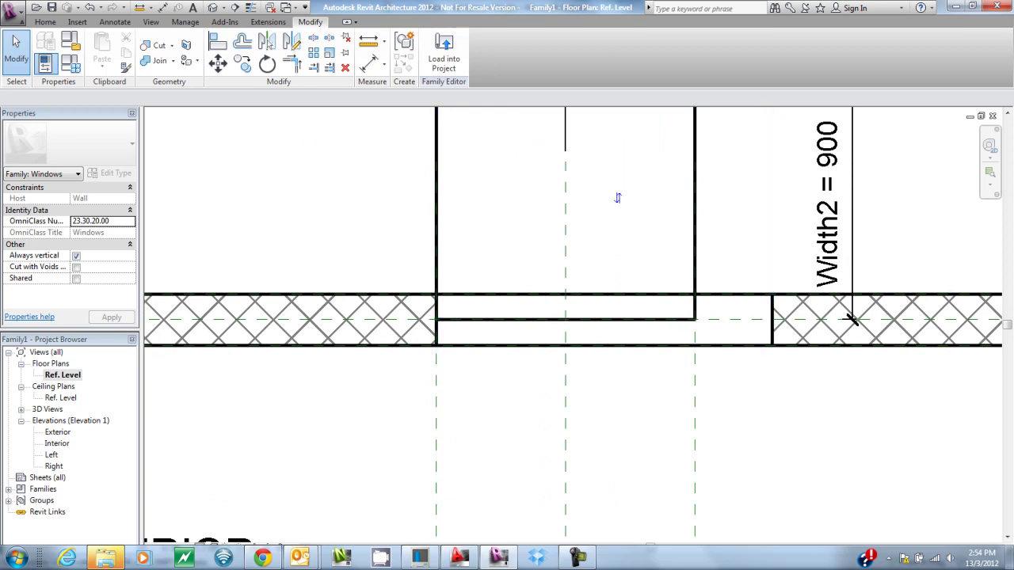
{"action": "middle_click_drag", "start_coordinate": [617, 197], "coordinate": [593, 293]}
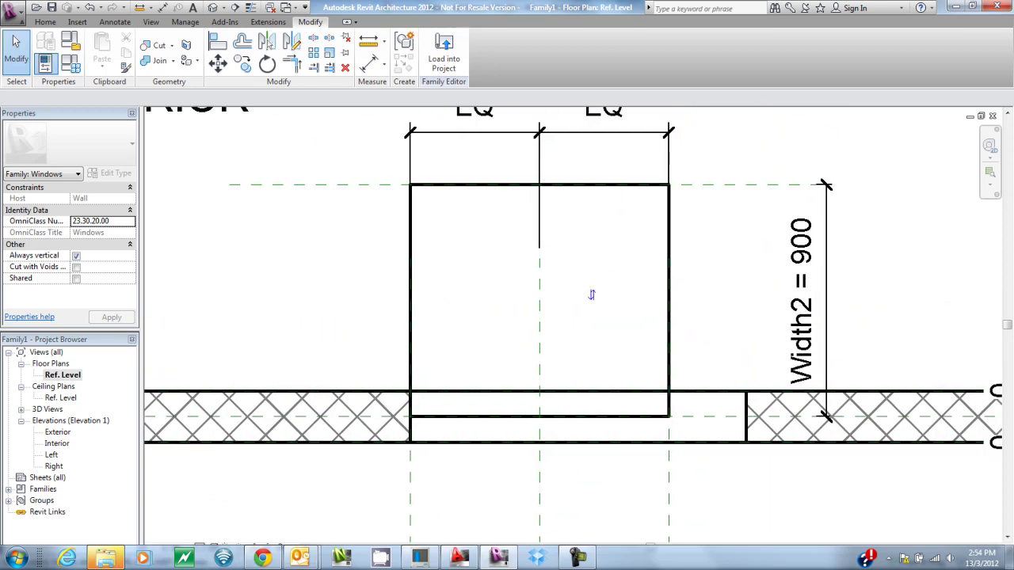
{"action": "left_click", "coordinate": [591, 294]}
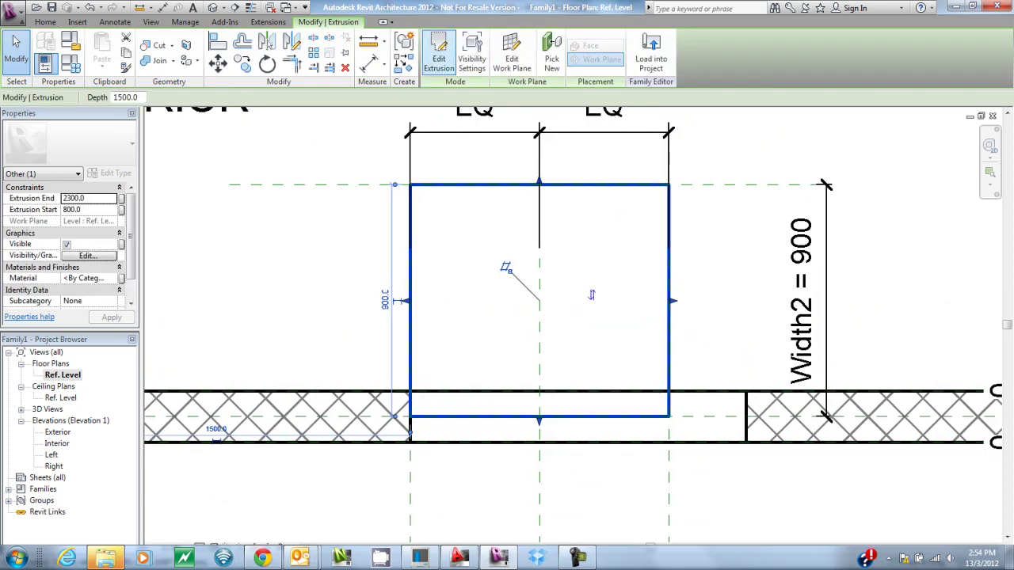
{"action": "left_click", "coordinate": [436, 47]}
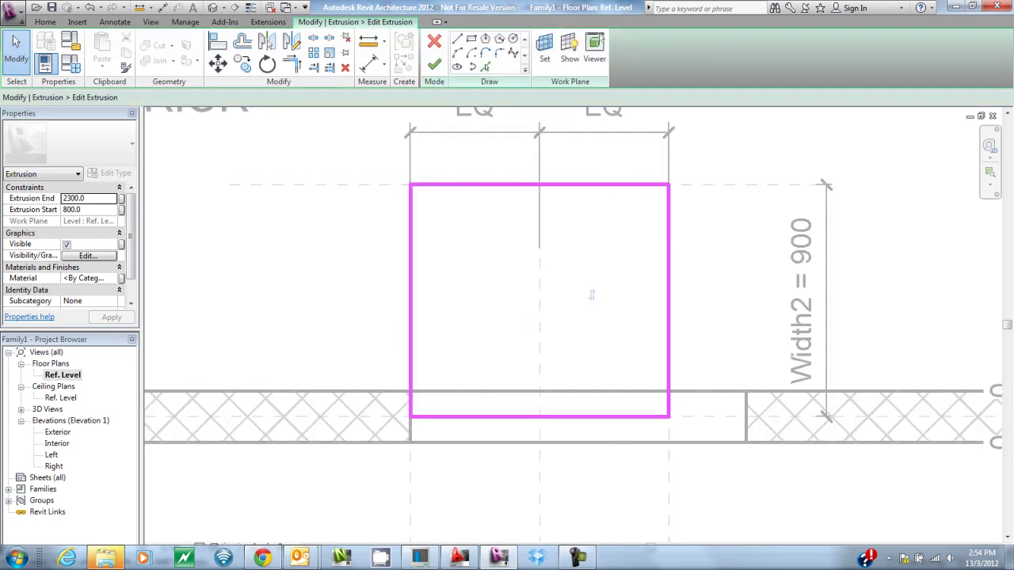
{"action": "left_click", "coordinate": [669, 300]}
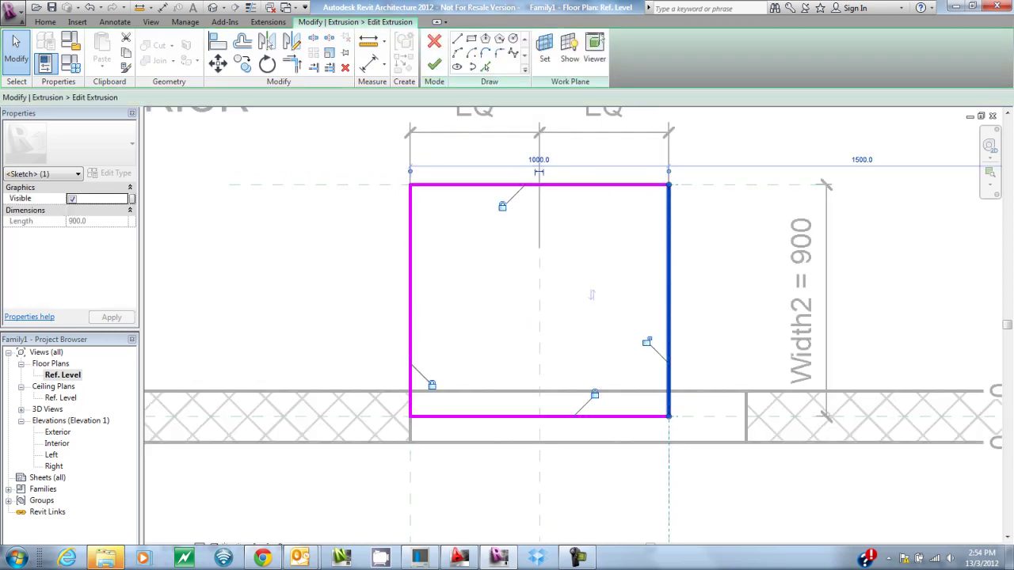
{"action": "left_click_drag", "start_coordinate": [669, 312], "coordinate": [653, 312]}
{"action": "key", "text": "Escape"}
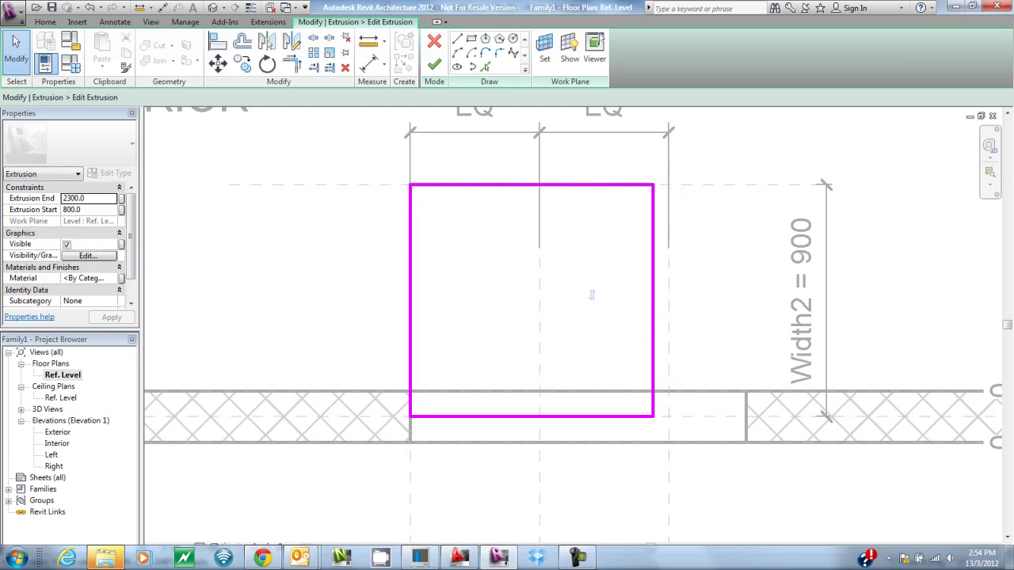
- Dimension the gap between the extrusion sketch's right edge and the right width reference plane
{"action": "key", "text": "d"}
{"action": "key", "text": "i"}
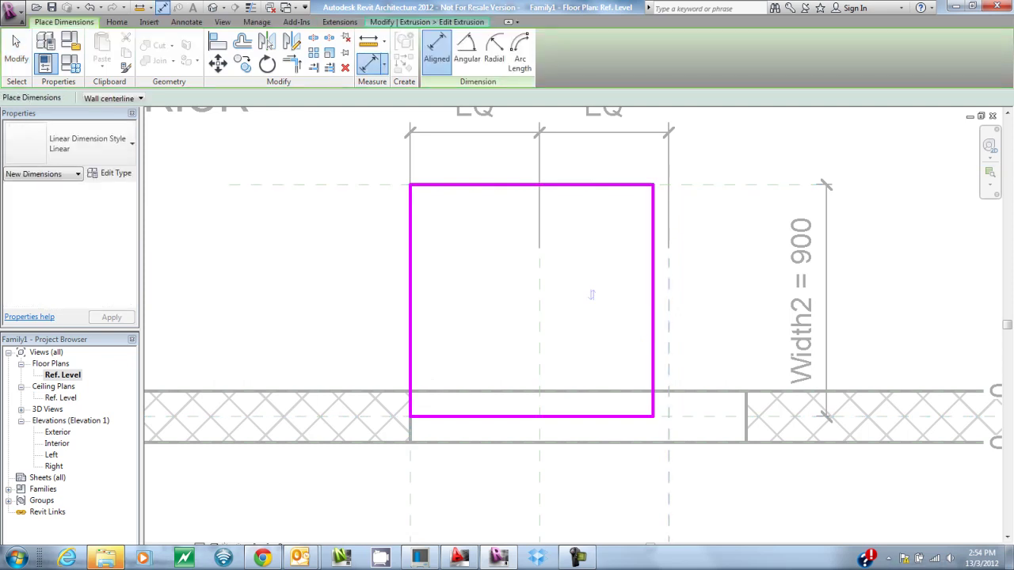
{"action": "left_click", "coordinate": [668, 395]}
{"action": "left_click", "coordinate": [653, 396]}
{"action": "left_click", "coordinate": [699, 333]}
{"action": "left_click", "coordinate": [659, 331]}
{"action": "key", "text": "Escape"}
{"action": "key", "text": "Escape"}
- Set the gap between the sketch's right edge and the right width reference plane to 37.5 mm
{"action": "left_click", "coordinate": [657, 333]}
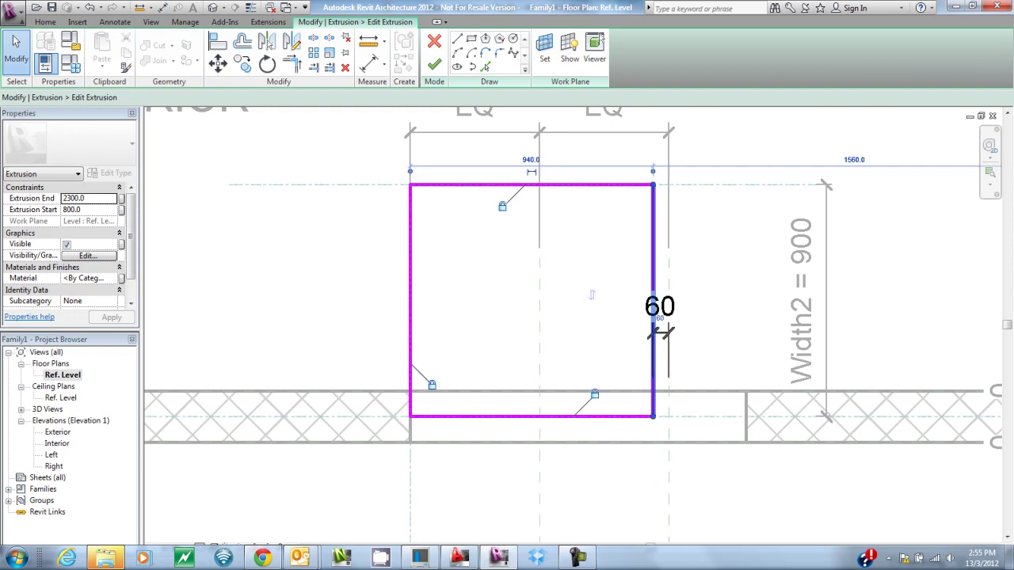
{"action": "left_click", "coordinate": [660, 318]}
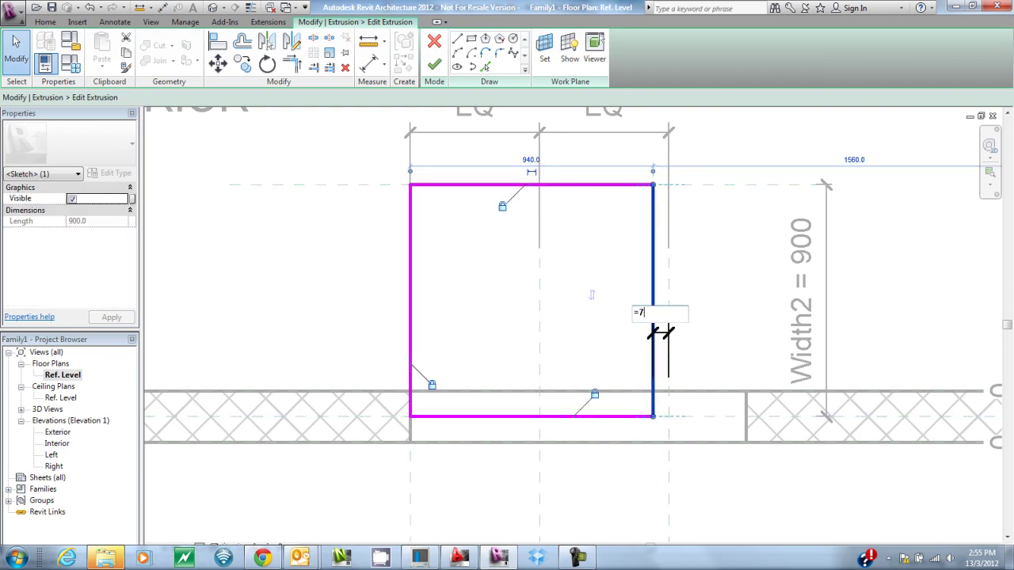
{"action": "key", "text": "Return"}
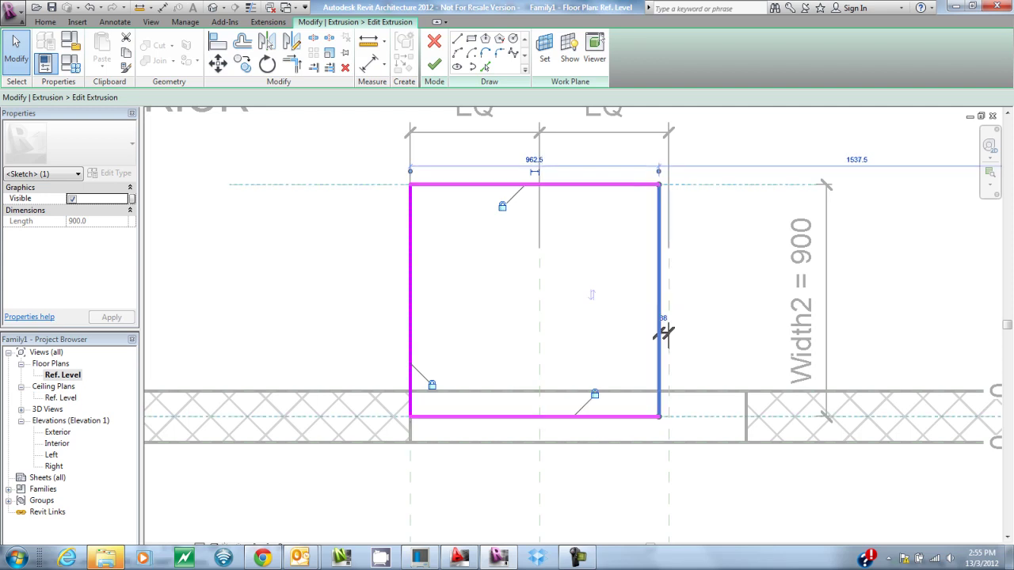
{"action": "key", "text": "Escape"}
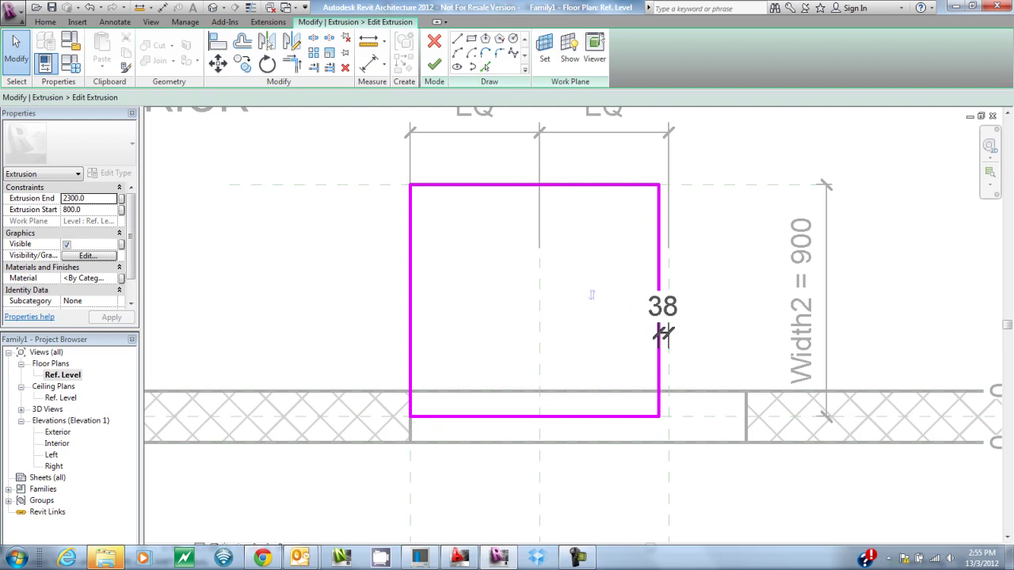
{"action": "left_click", "coordinate": [662, 309]}
{"action": "key", "text": "Escape"}
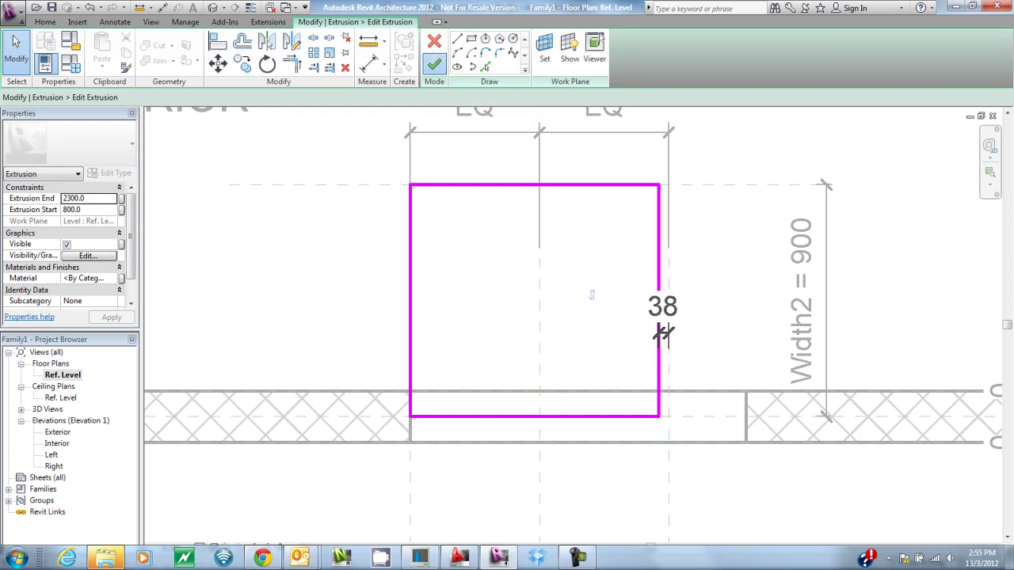
- Finish the extrusion's sketch and inspect the updated solid within the wall opening in 3D
{"action": "left_click", "coordinate": [433, 65]}
{"action": "scroll", "coordinate": [707, 352], "scroll_direction": "down", "scroll_amount": 1}
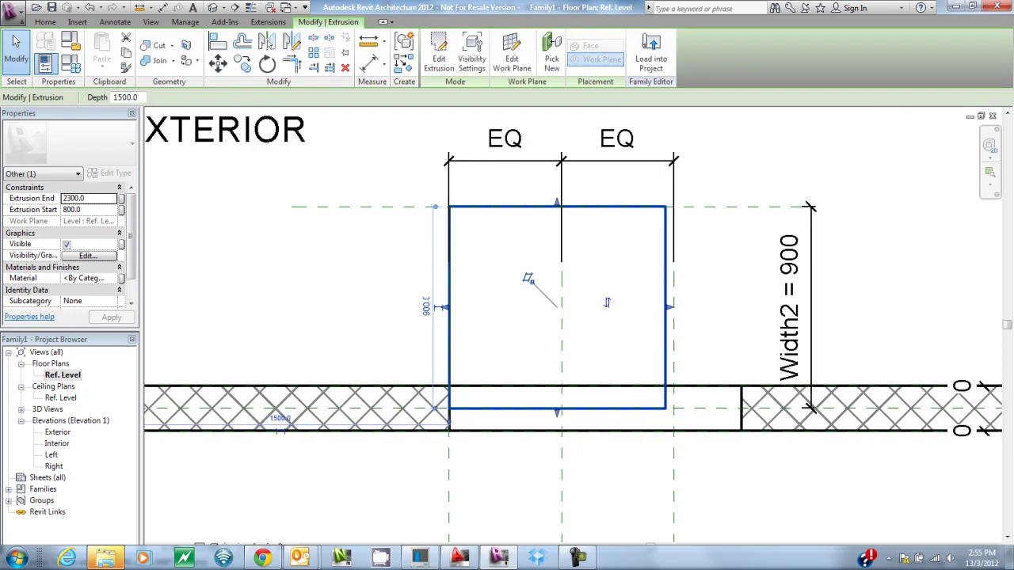
{"action": "key", "text": "Escape"}
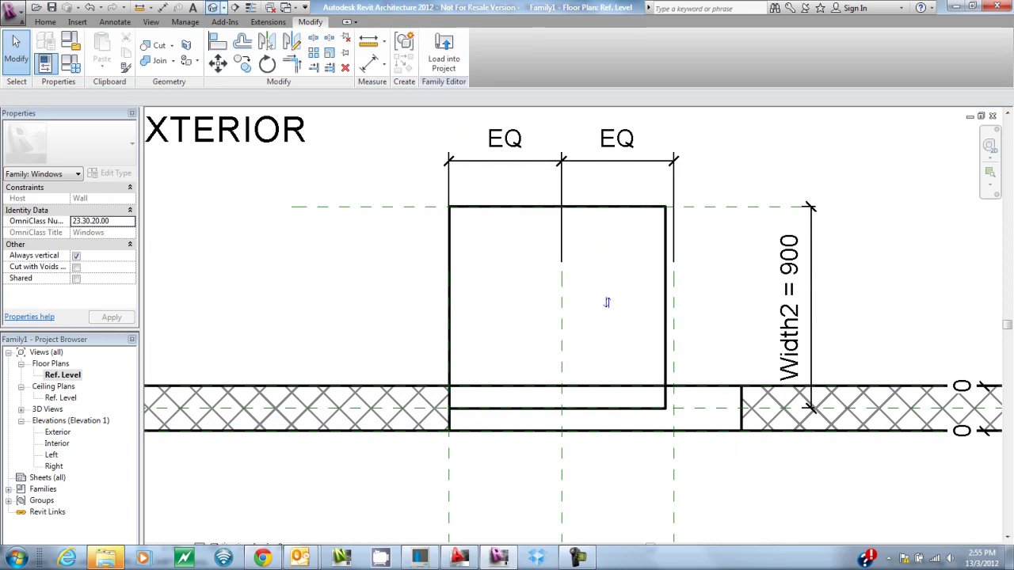
{"action": "left_click", "coordinate": [212, 7]}
{"action": "middle_click_drag", "start_coordinate": [507, 332], "coordinate": [642, 332], "text": "shift"}
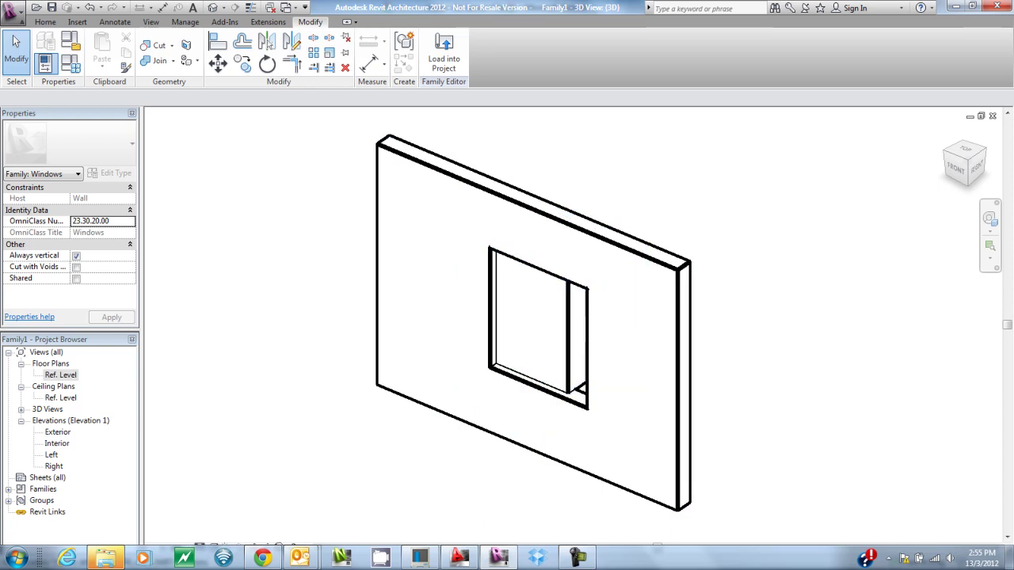
- Temporarily hide the host wall in the 3D view, leaving the solid extrusion clear to work on
{"action": "left_click", "coordinate": [699, 492]}
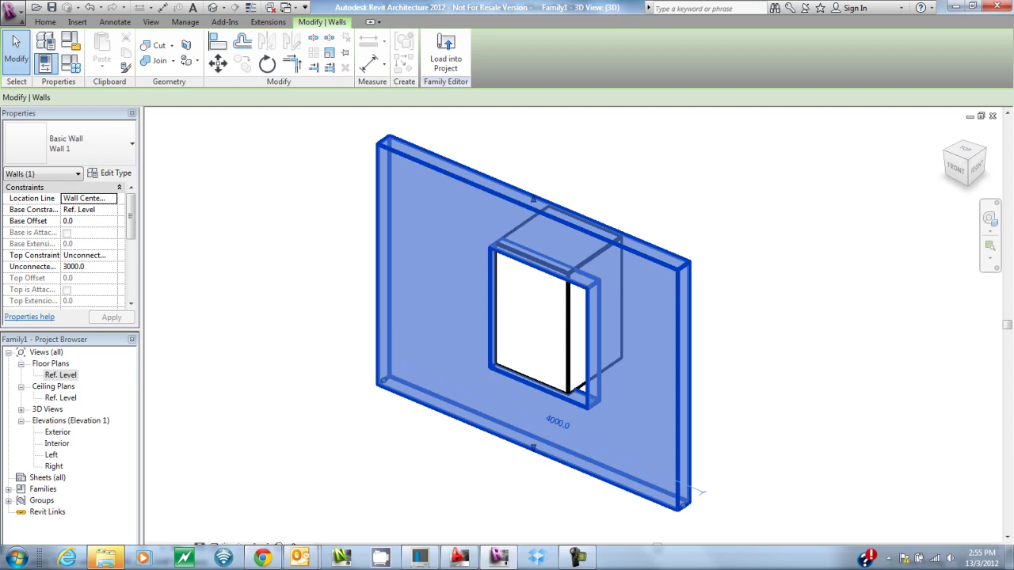
{"action": "left_click", "coordinate": [105, 558]}
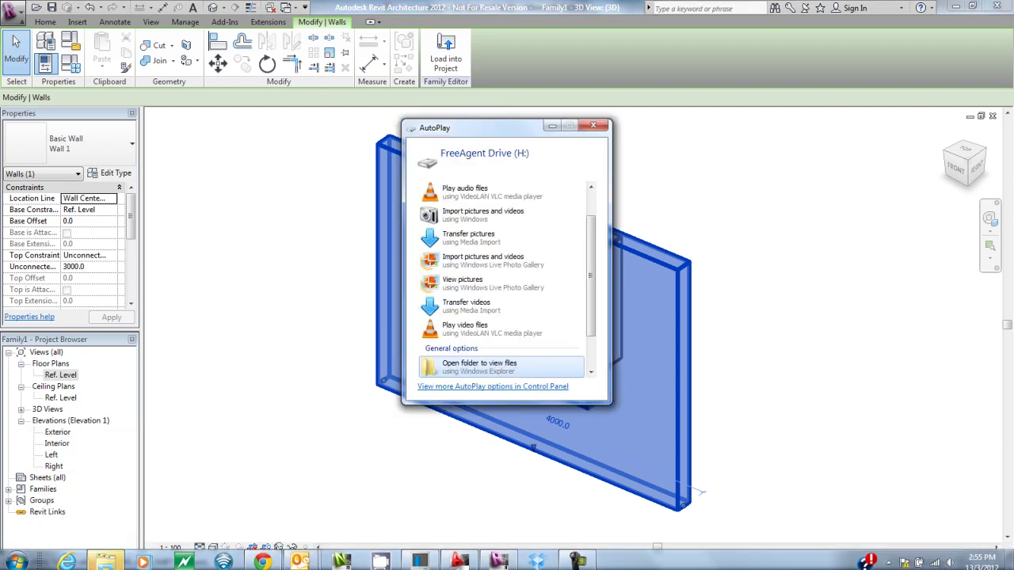
{"action": "left_click", "coordinate": [552, 124]}
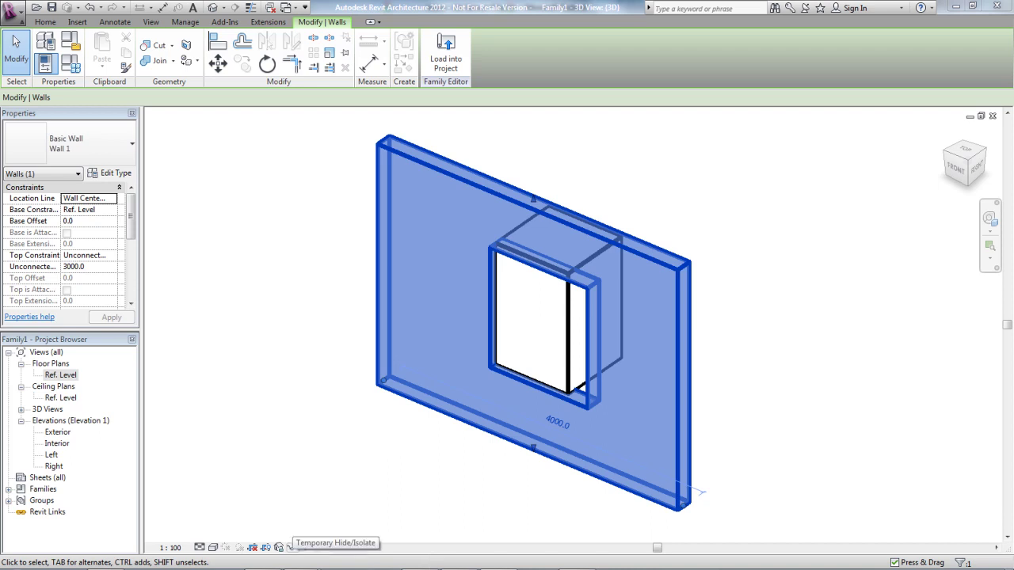
{"action": "left_click", "coordinate": [291, 547]}
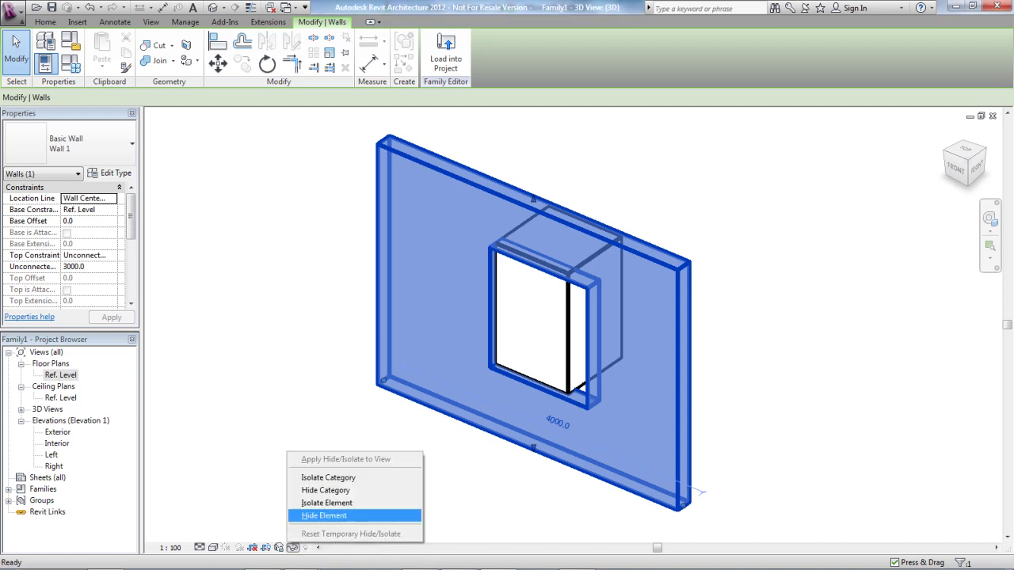
{"action": "left_click", "coordinate": [324, 516]}
{"action": "middle_click_drag", "start_coordinate": [566, 190], "coordinate": [614, 187], "text": "shift"}
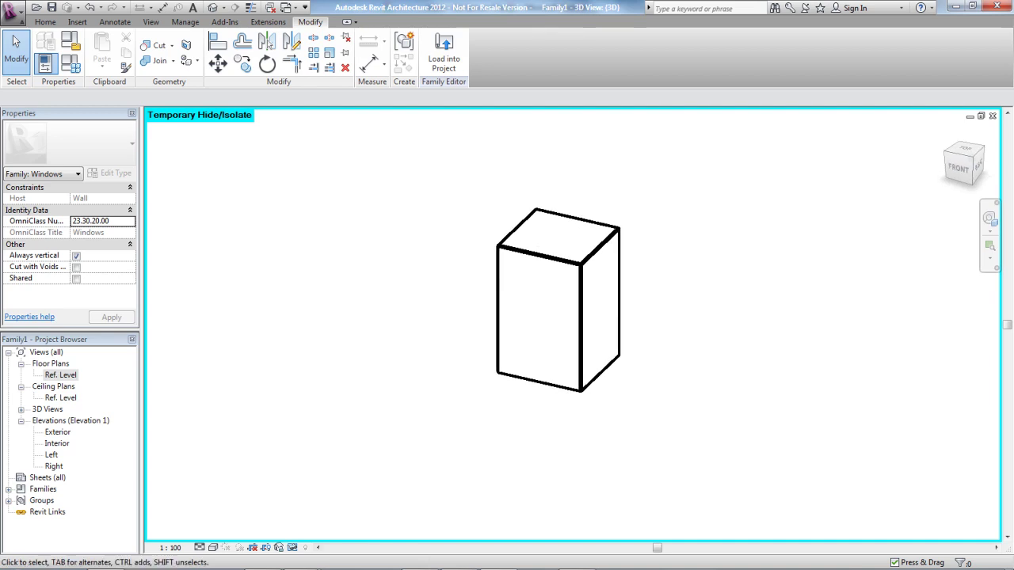
{"action": "scroll", "coordinate": [613, 186], "scroll_direction": "up", "scroll_amount": 2}
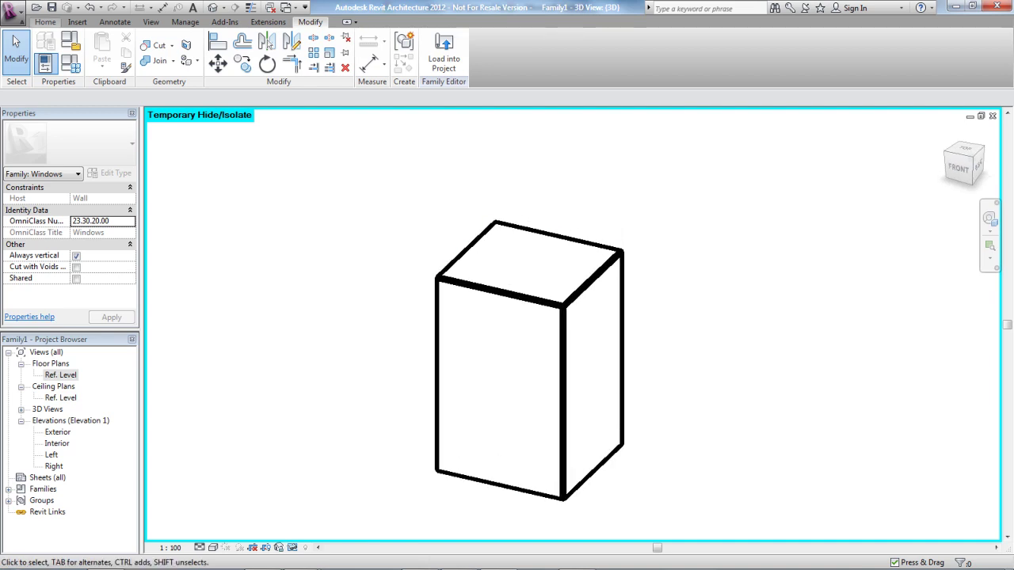
- Start a solid sweep and pick as its path the closed loop of six outer edges around the box's front and right faces
{"action": "left_click", "coordinate": [45, 22]}
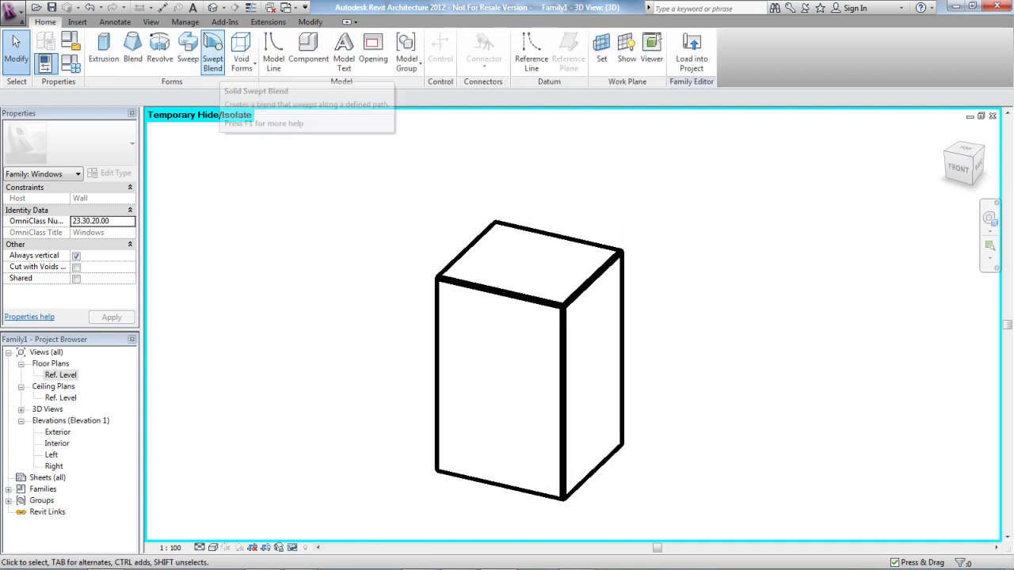
{"action": "left_click", "coordinate": [188, 54]}
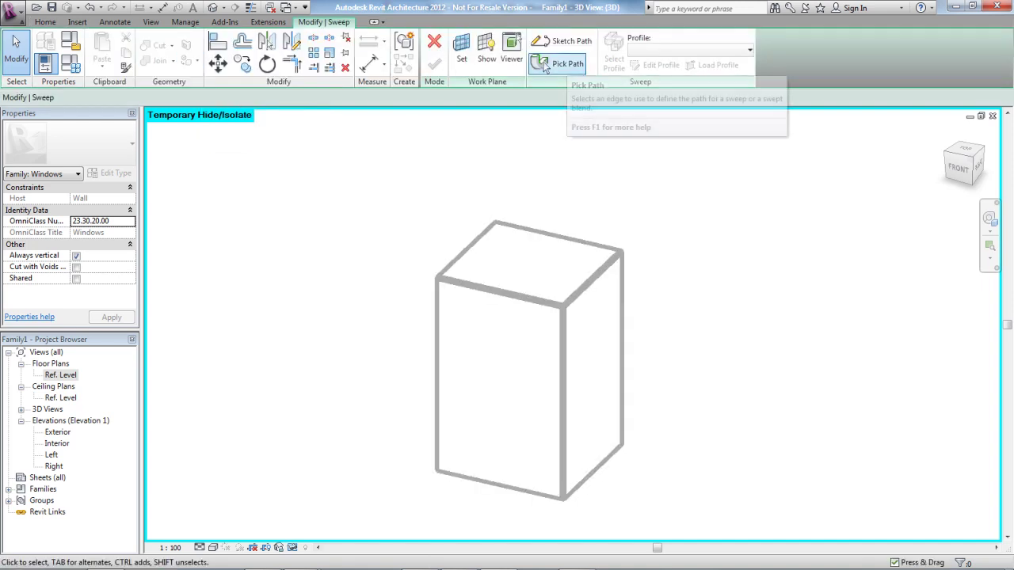
{"action": "left_click", "coordinate": [543, 63]}
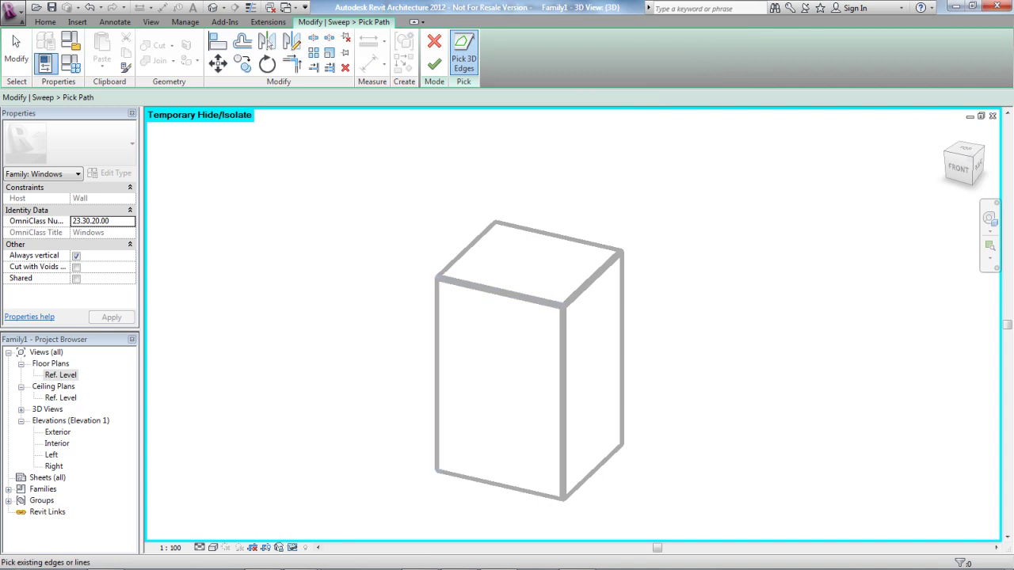
{"action": "left_click", "coordinate": [438, 412]}
{"action": "left_click", "coordinate": [499, 484]}
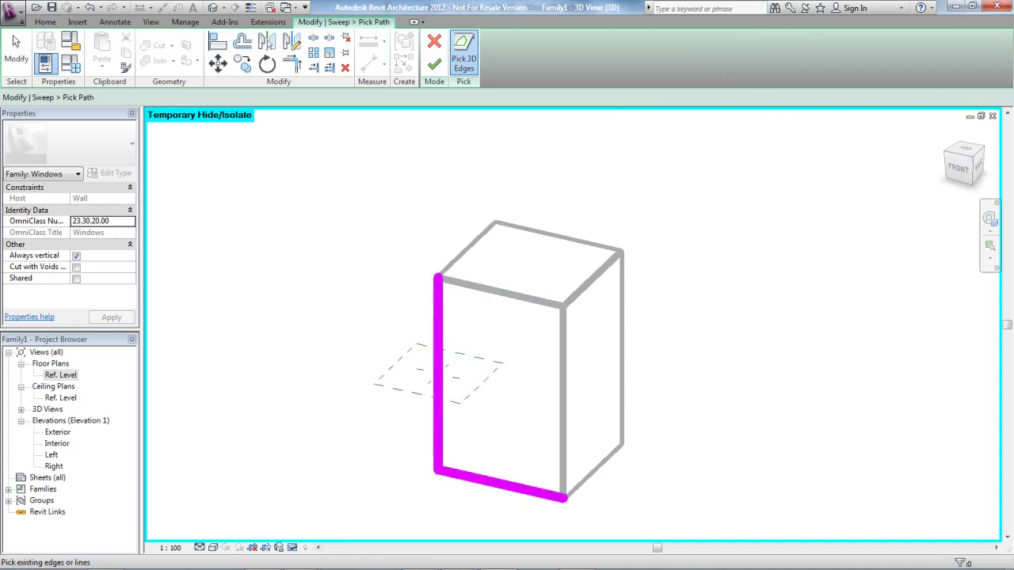
{"action": "left_click", "coordinate": [593, 472]}
{"action": "left_click", "coordinate": [622, 348]}
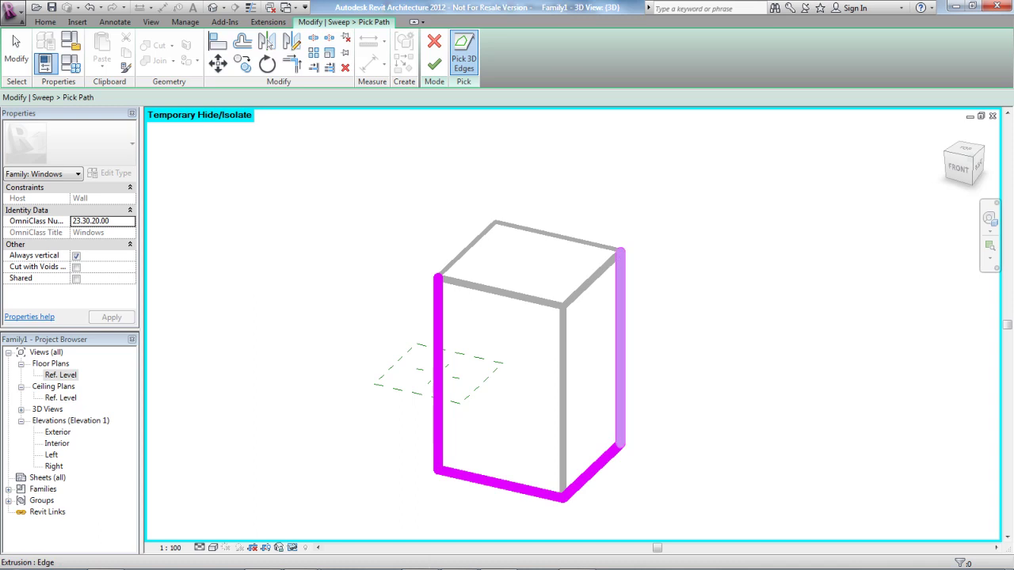
{"action": "left_click", "coordinate": [592, 277]}
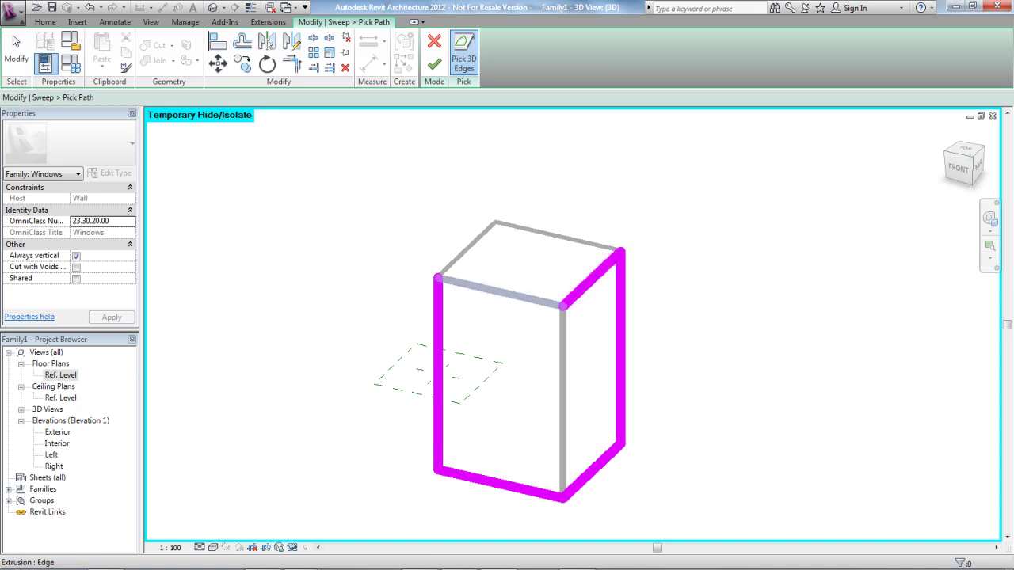
{"action": "left_click", "coordinate": [499, 290]}
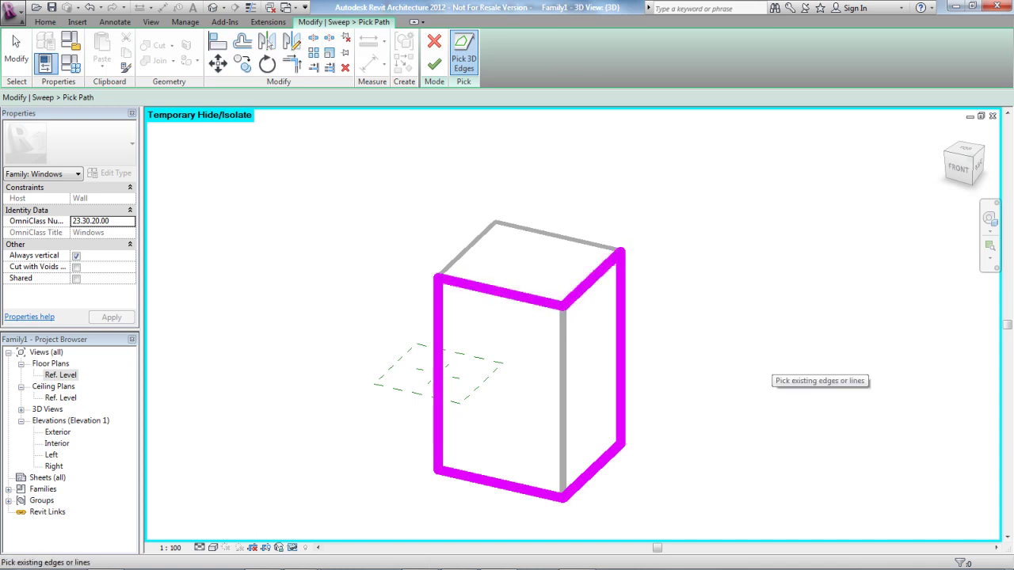
- Finish the picked sweep path and show its profile plane in the Ref. Level plan
{"action": "double_click", "coordinate": [60, 374]}
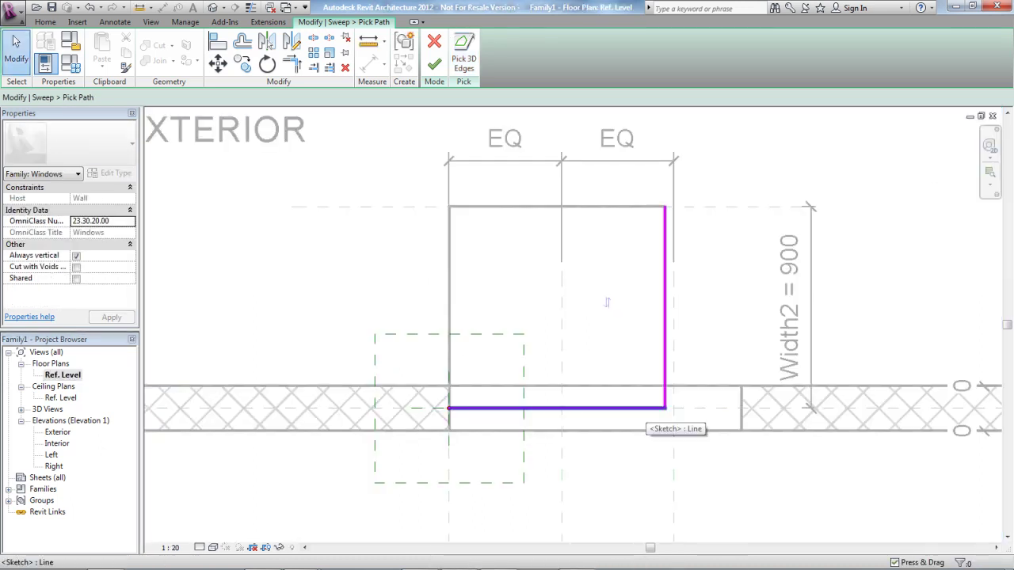
{"action": "scroll", "coordinate": [451, 402], "scroll_direction": "up", "scroll_amount": 3}
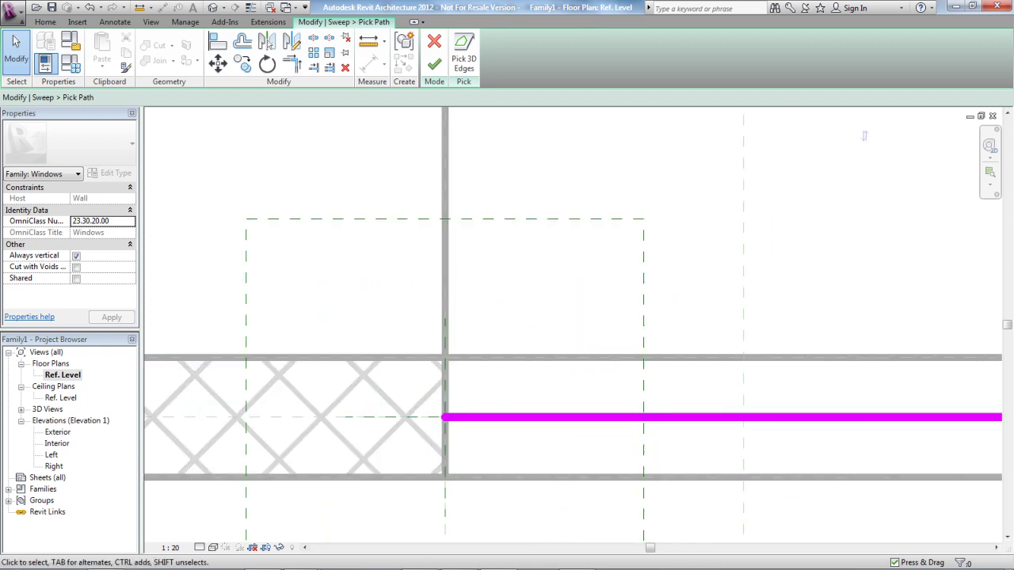
{"action": "left_click", "coordinate": [434, 64]}
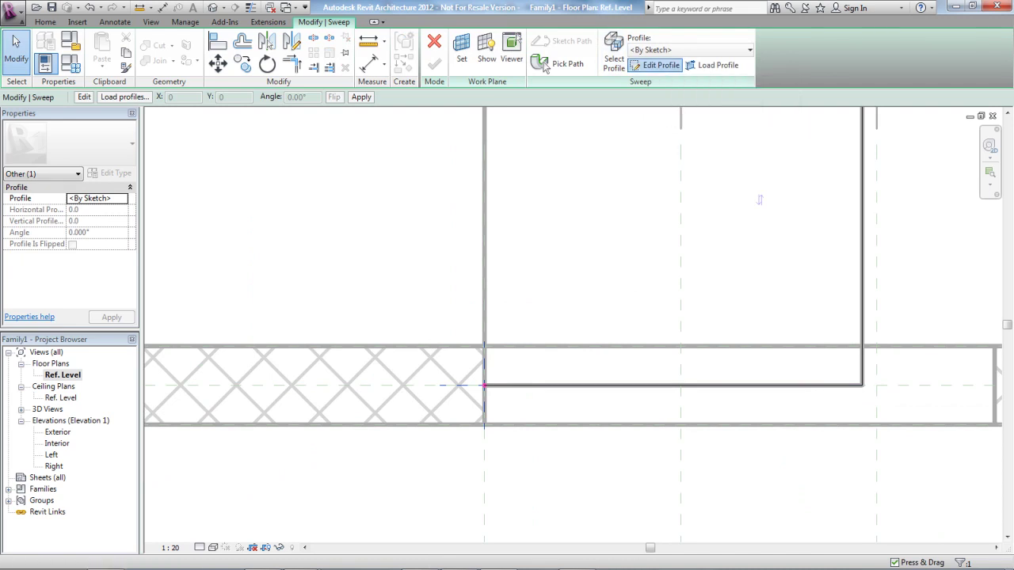
- Sketch a rectangular sweep profile about 55 mm wide and 115 mm deep, from the left width plane and straddling the wall's centre plane
{"action": "left_click", "coordinate": [656, 65]}
{"action": "left_click", "coordinate": [471, 39]}
{"action": "left_click", "coordinate": [483, 363]}
{"action": "left_click", "coordinate": [501, 394]}
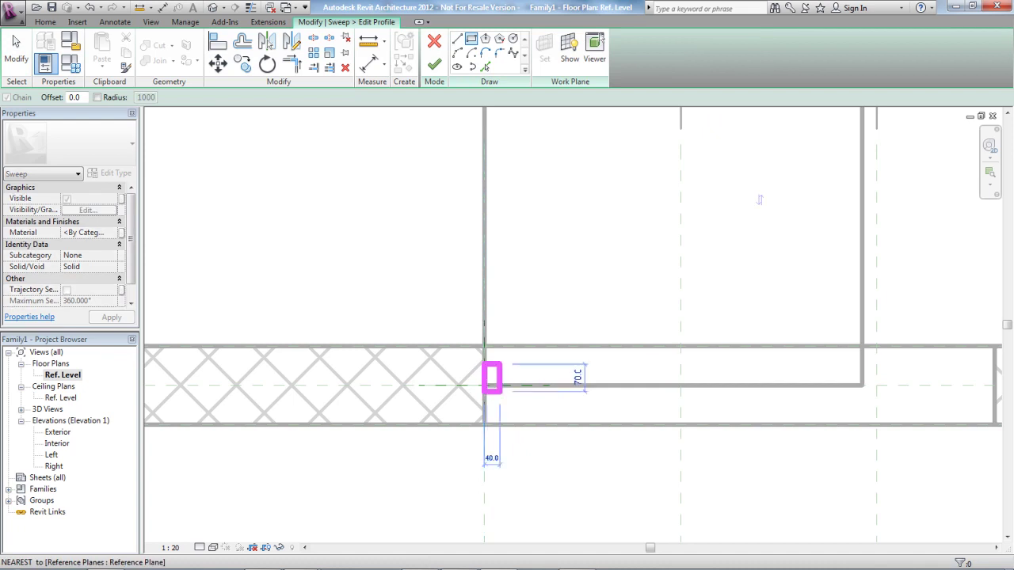
{"action": "left_click", "coordinate": [506, 409]}
{"action": "scroll", "coordinate": [463, 344], "scroll_direction": "up", "scroll_amount": 2}
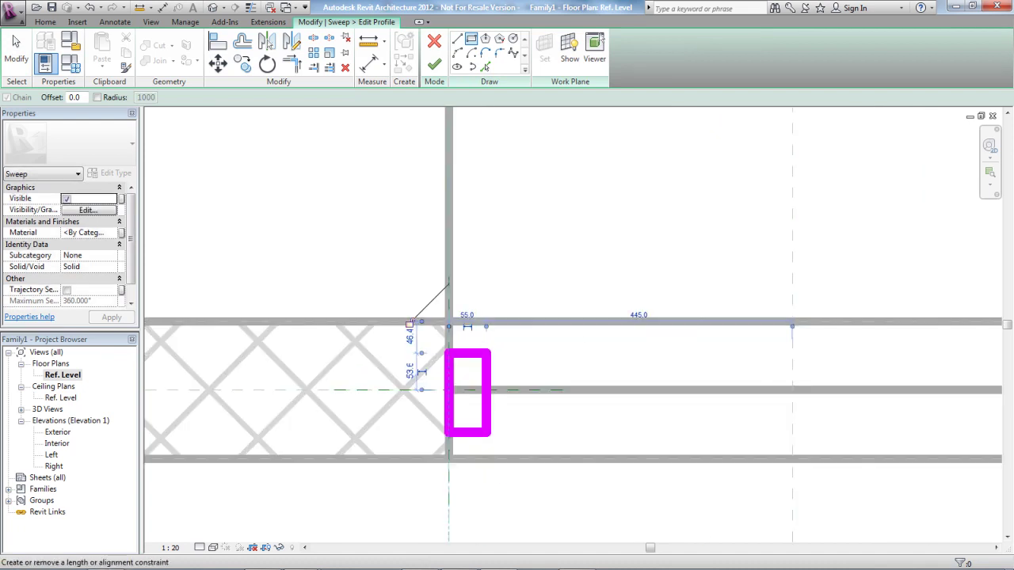
{"action": "key", "text": "Escape"}
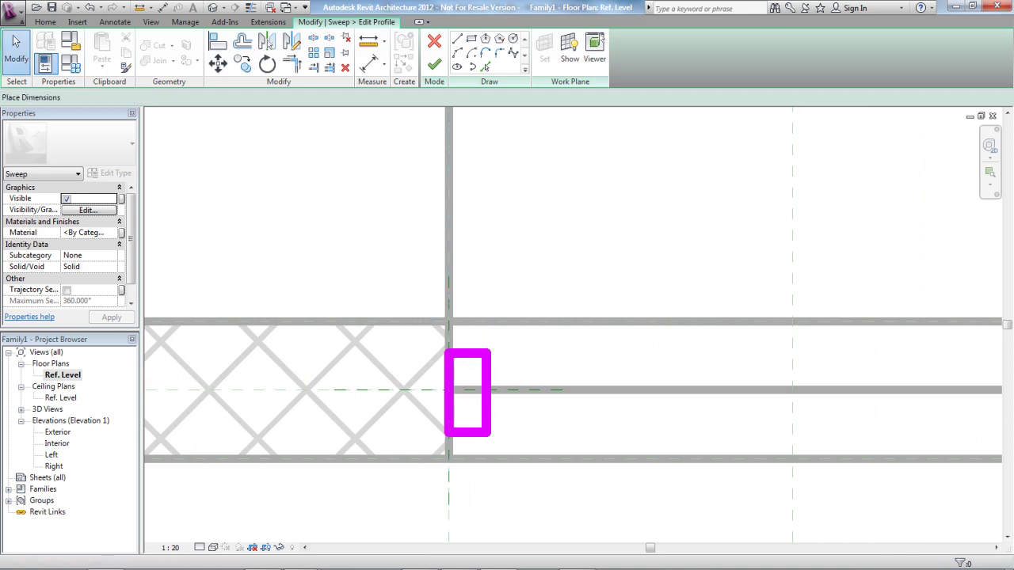
- Dimension the profile's upper and lower edges from the wall's centre plane
{"action": "left_click", "coordinate": [411, 390]}
{"action": "left_click", "coordinate": [479, 353]}
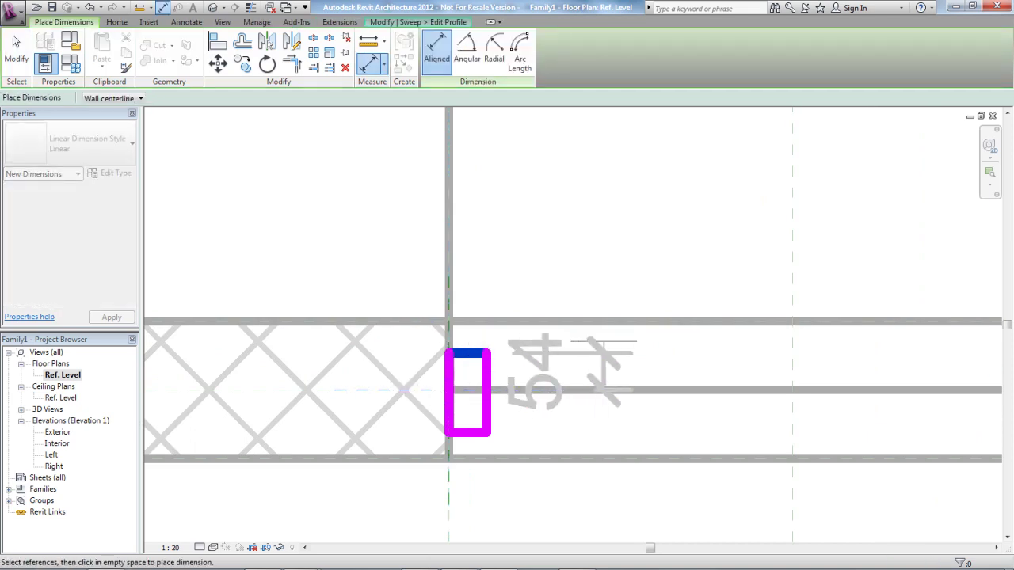
{"action": "left_click", "coordinate": [604, 341]}
{"action": "left_click", "coordinate": [414, 389]}
{"action": "left_click", "coordinate": [475, 434]}
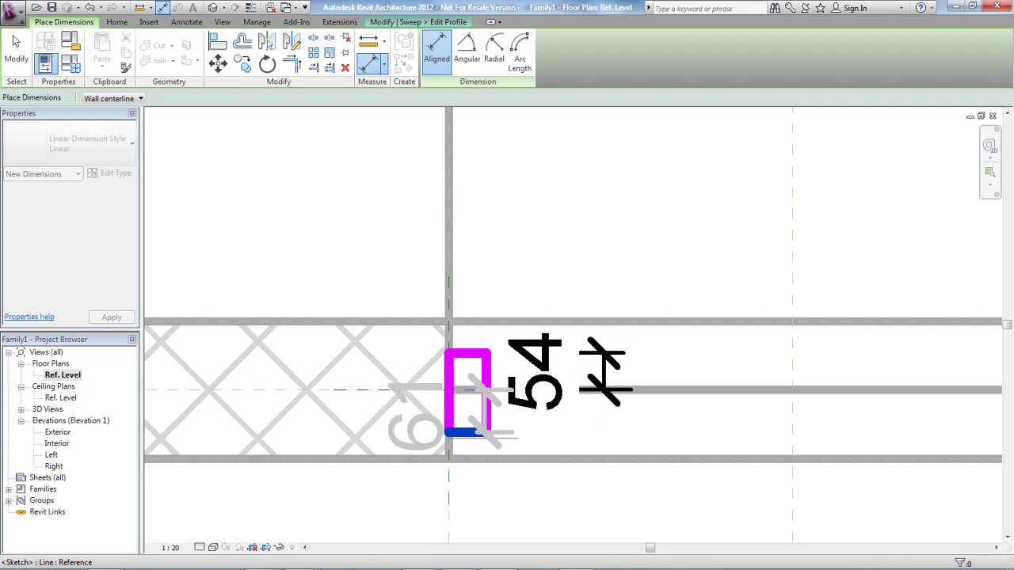
{"action": "left_click", "coordinate": [608, 432]}
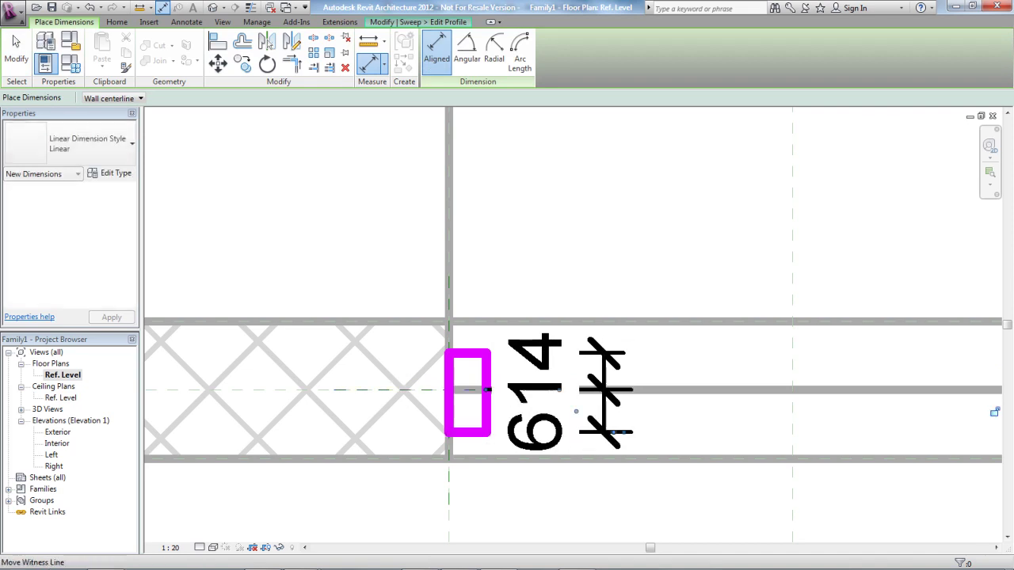
{"action": "key", "text": "Escape"}
{"action": "key", "text": "Escape"}
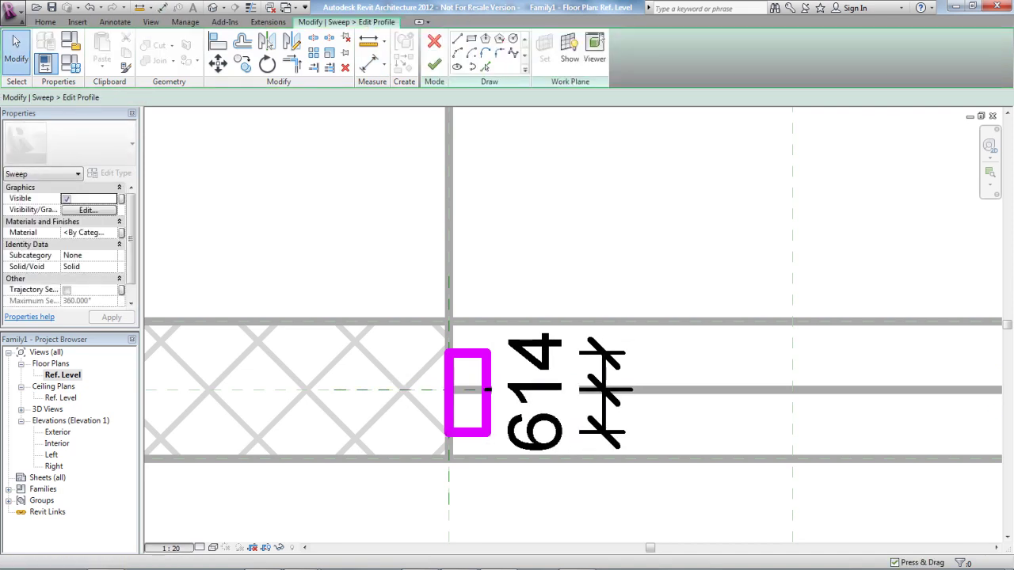
- Set the Ref. Level plan's view scale to 1:5
{"action": "left_click", "coordinate": [171, 547]}
{"action": "left_click", "coordinate": [172, 407]}
{"action": "scroll", "coordinate": [422, 300], "scroll_direction": "up", "scroll_amount": 5}
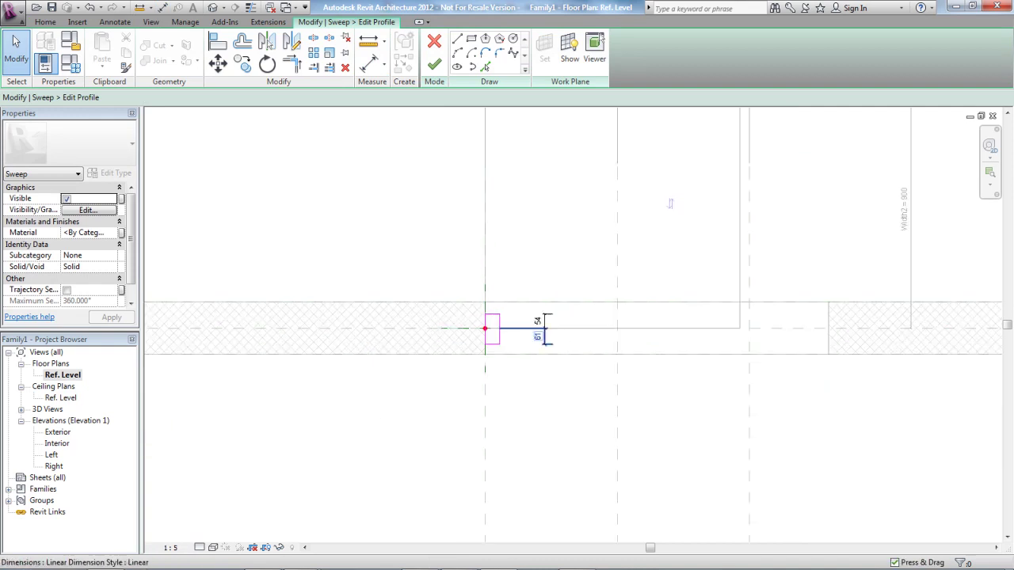
- Set the distance from the wall's centre plane to the profile's upper edge to =75/2
{"action": "left_click", "coordinate": [423, 300]}
{"action": "left_click", "coordinate": [634, 332]}
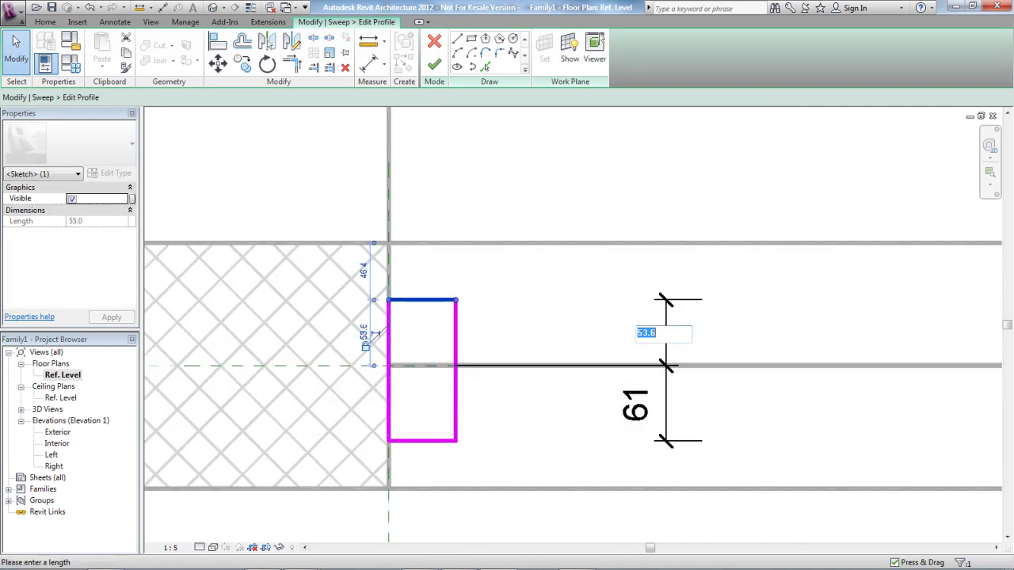
{"action": "type", "text": "=75/2"}
{"action": "key", "text": "Return"}
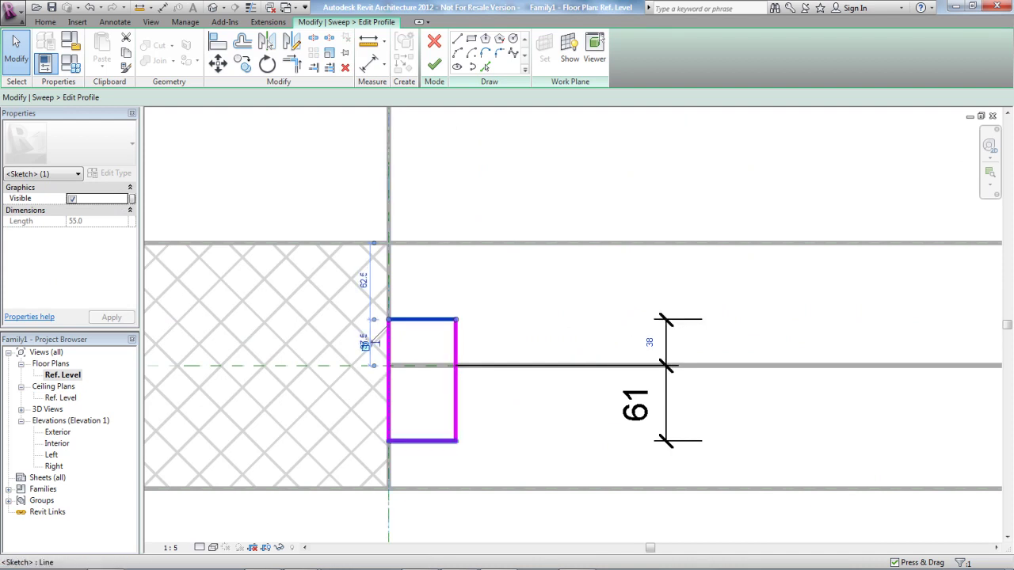
- Delete the dimension between the wall's centre plane and the profile's lower edge
{"action": "left_click", "coordinate": [654, 404]}
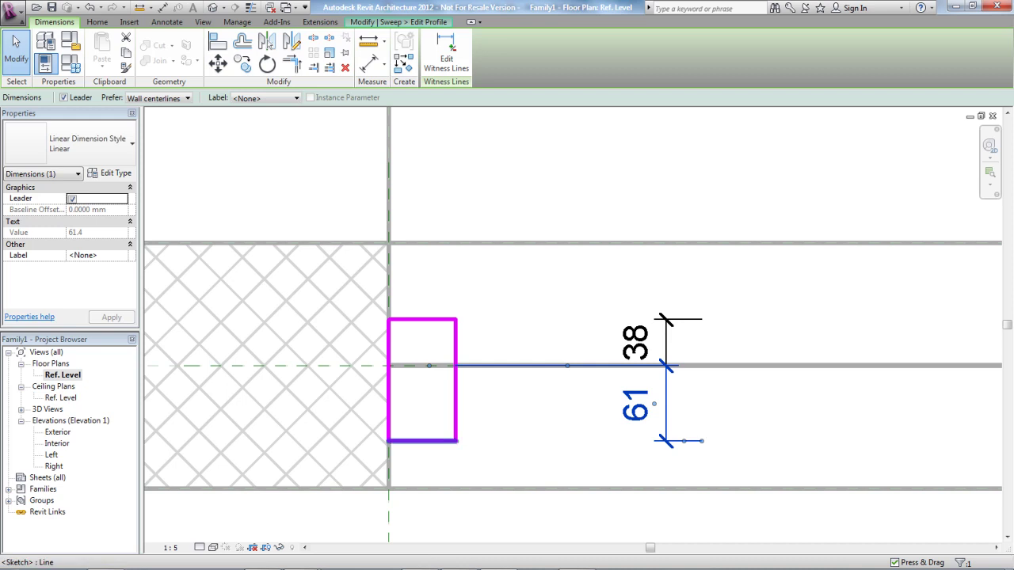
{"action": "left_click", "coordinate": [422, 440]}
{"action": "left_click", "coordinate": [654, 404]}
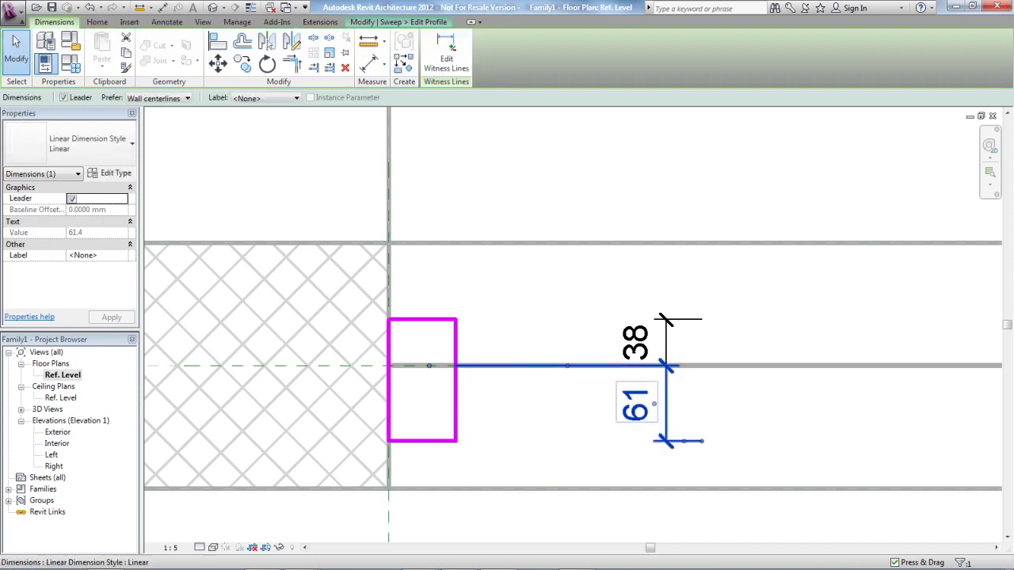
{"action": "key", "text": "Escape"}
{"action": "scroll", "coordinate": [666, 422], "scroll_direction": "down", "scroll_amount": 2}
{"action": "left_click", "coordinate": [666, 422]}
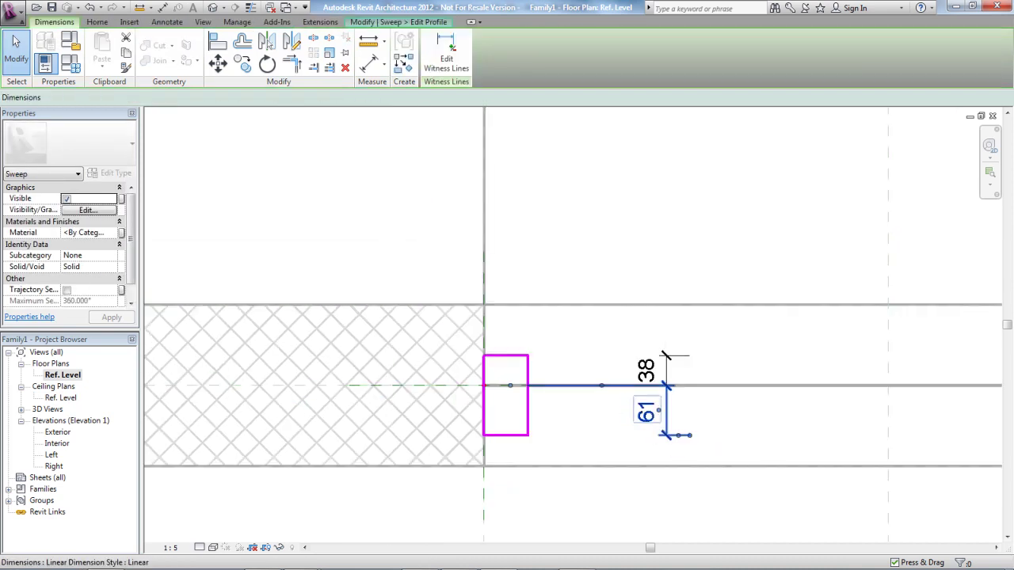
{"action": "key", "text": "Delete"}
- Dimension the profile's lower edge from the wall's centre reference plane again
{"action": "key", "text": "d"}
{"action": "key", "text": "i"}
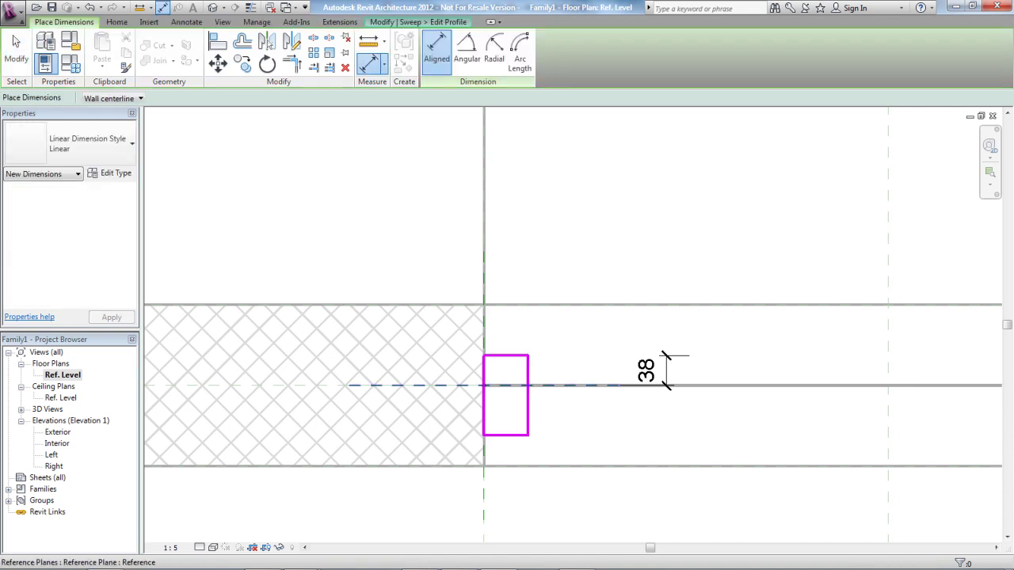
{"action": "left_click", "coordinate": [495, 386]}
{"action": "left_click", "coordinate": [507, 435]}
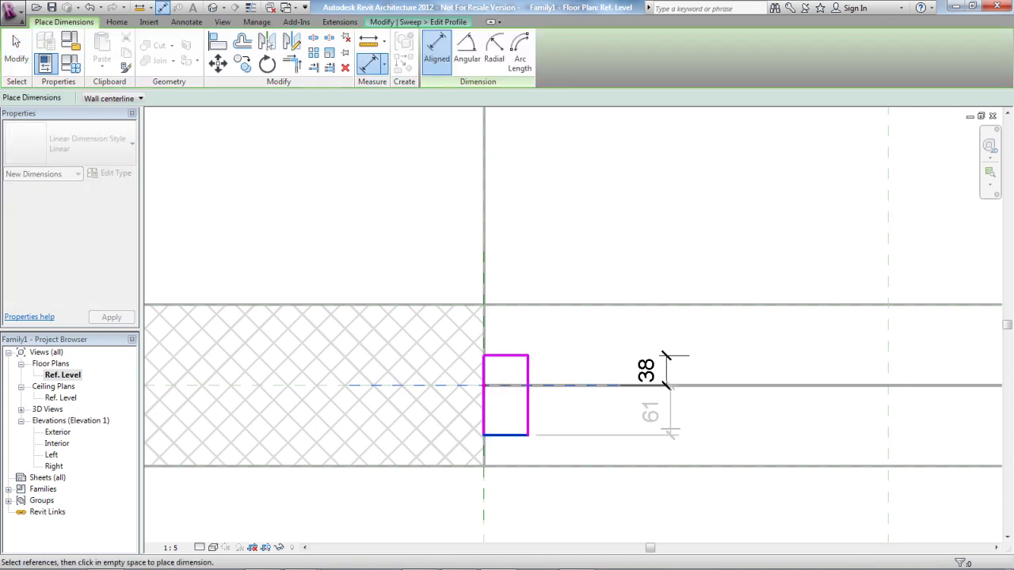
{"action": "left_click", "coordinate": [666, 411]}
{"action": "key", "text": "Escape"}
- Set the distance from the wall's centre plane to the profile's lower edge to =75/2
{"action": "left_click", "coordinate": [506, 435]}
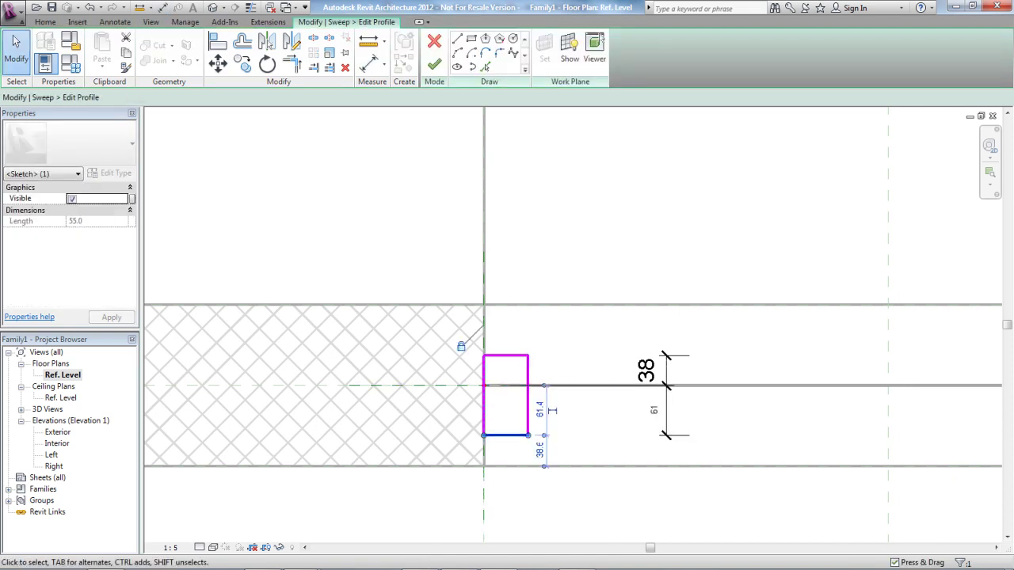
{"action": "left_click", "coordinate": [541, 409]}
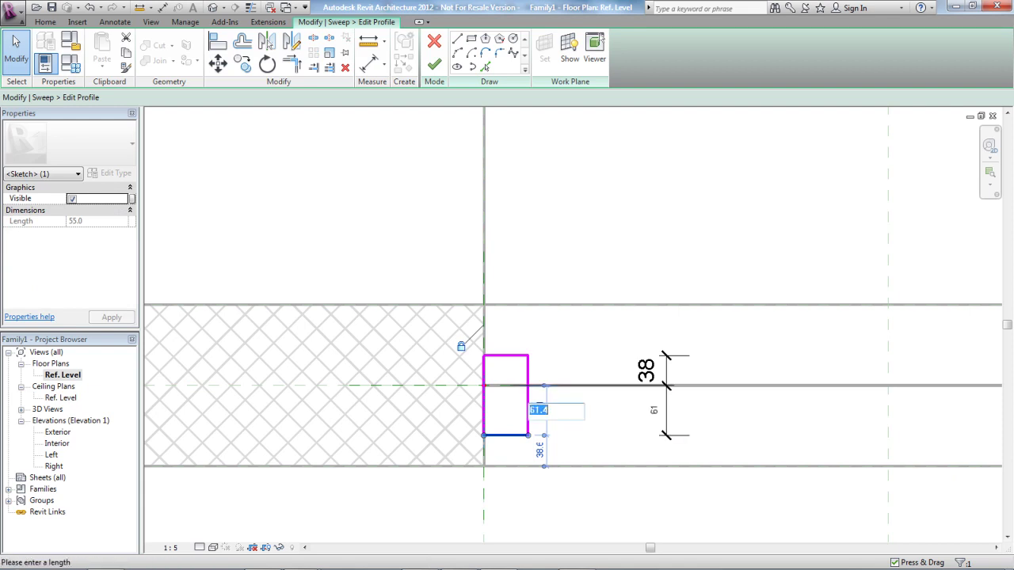
{"action": "type", "text": "75/2"}
{"action": "key", "text": "Return"}
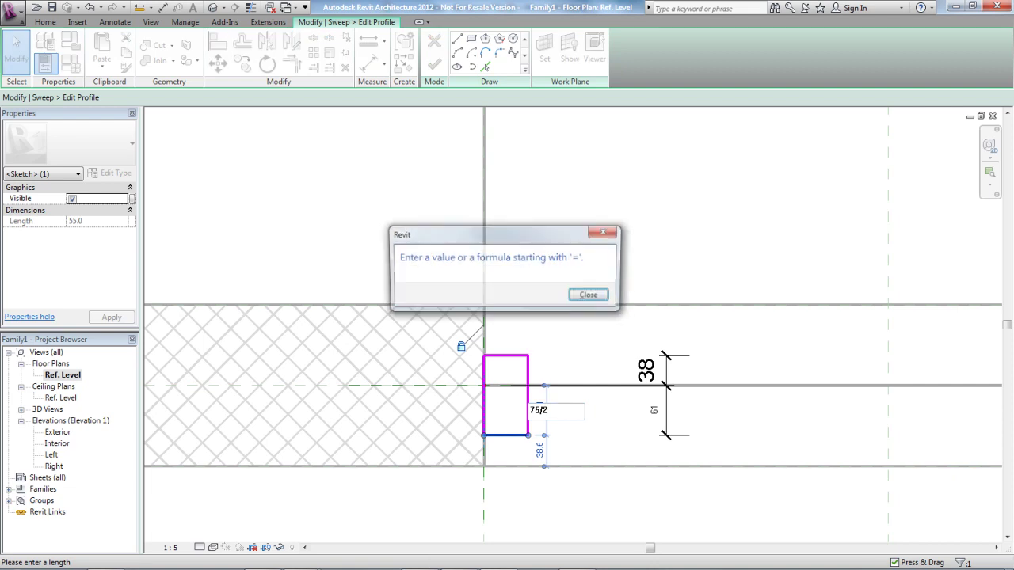
{"action": "key", "text": "Return"}
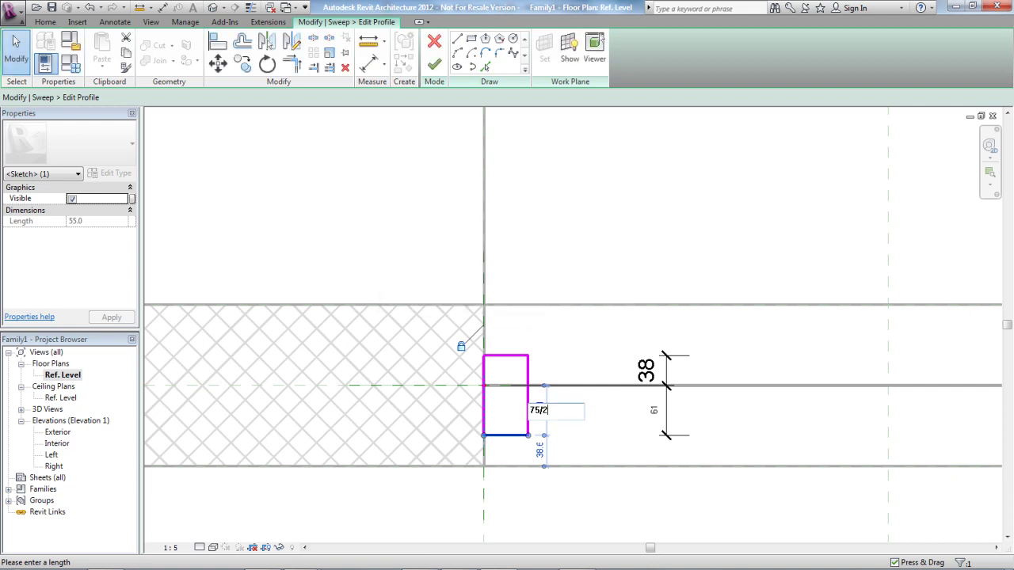
{"action": "type", "text": "="}
{"action": "key", "text": "Return"}
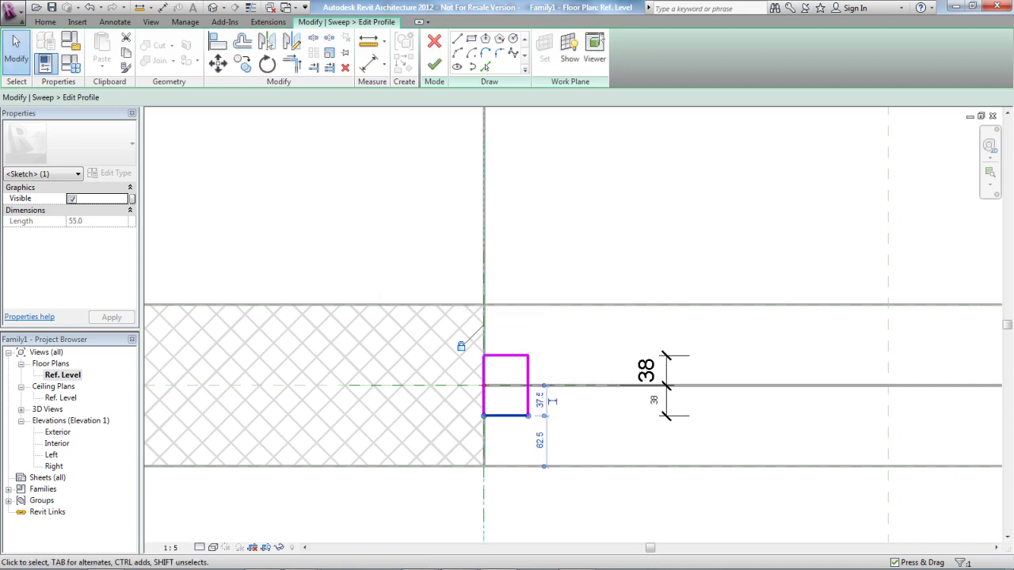
{"action": "key", "text": "Escape"}
{"action": "left_click", "coordinate": [647, 401]}
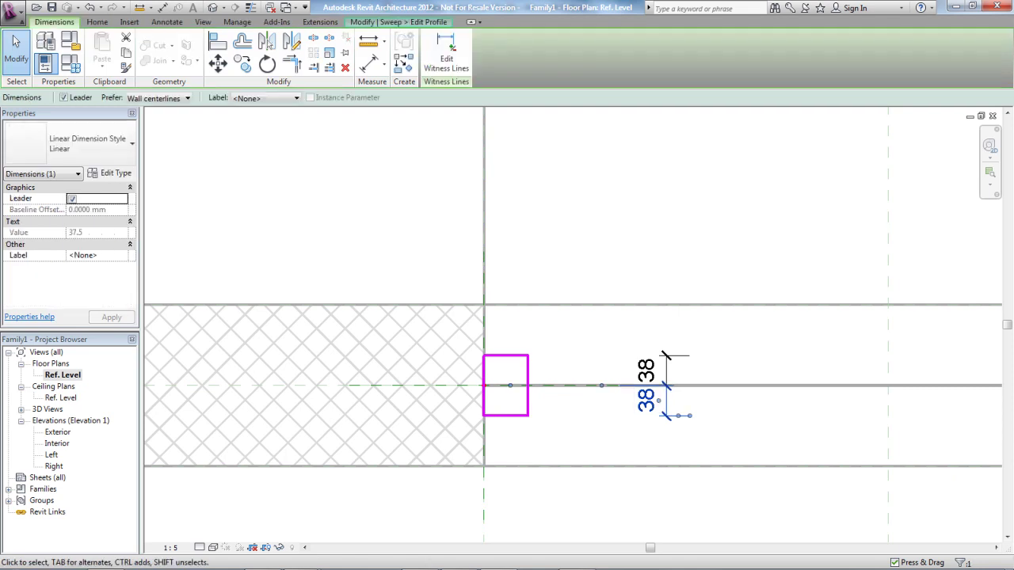
{"action": "scroll", "coordinate": [626, 420], "scroll_direction": "down", "scroll_amount": 5}
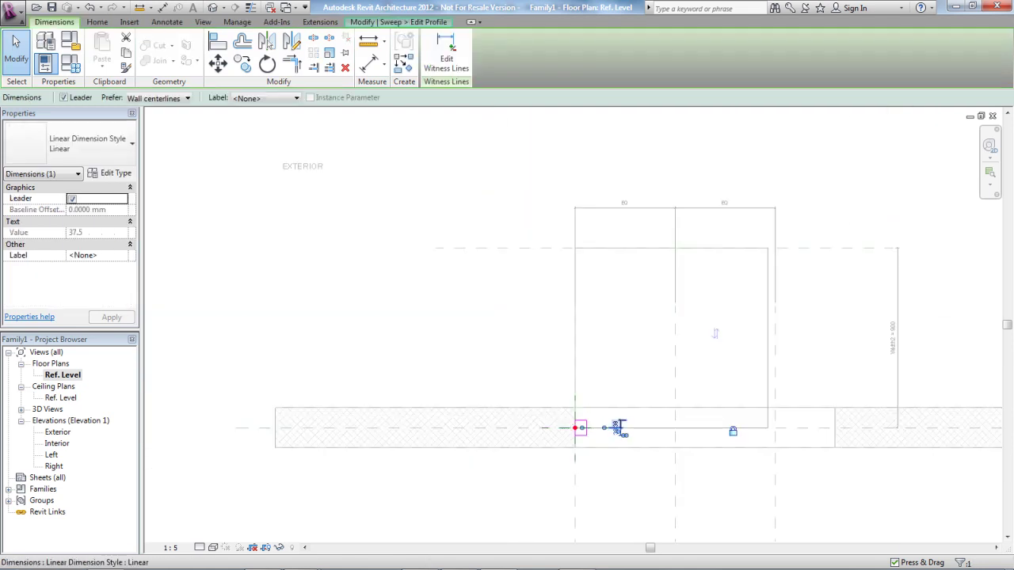
{"action": "key", "text": "Escape"}
- Set the sweep profile's width to 25 mm, measured from the left width plane to its outer vertical edge
{"action": "scroll", "coordinate": [606, 424], "scroll_direction": "up", "scroll_amount": 4}
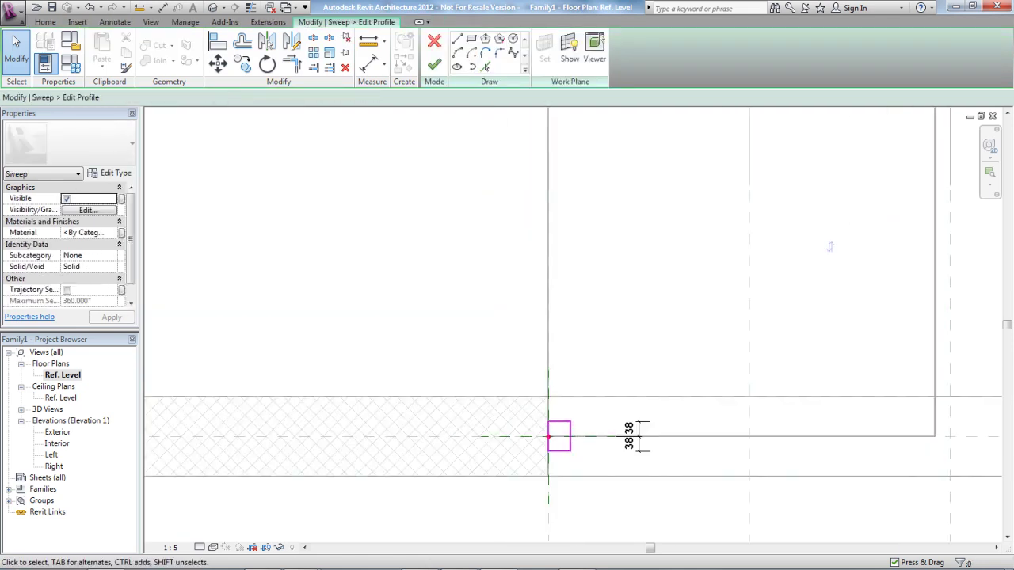
{"action": "left_click", "coordinate": [551, 441]}
{"action": "left_click", "coordinate": [515, 391]}
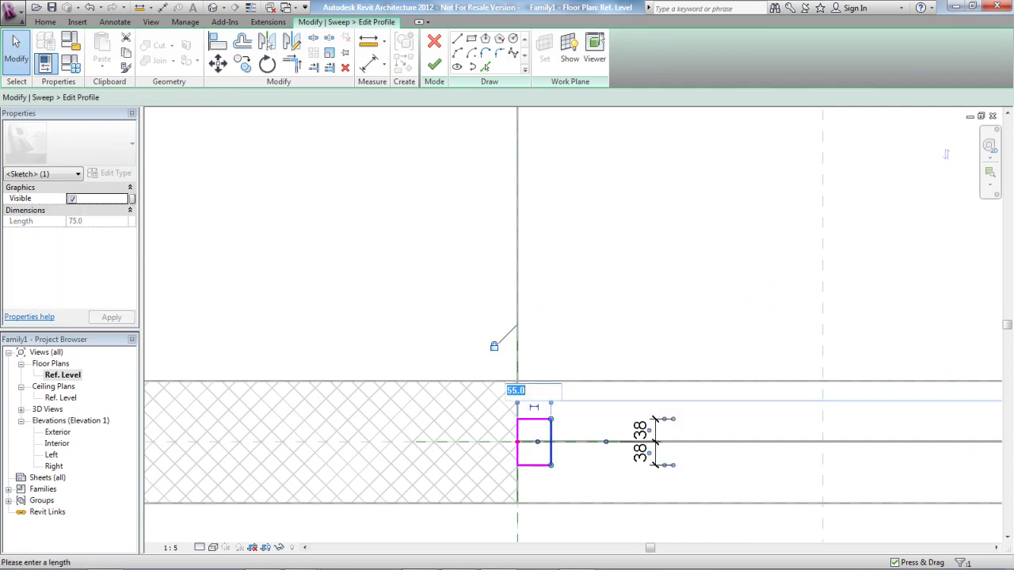
{"action": "type", "text": "25"}
{"action": "key", "text": "Return"}
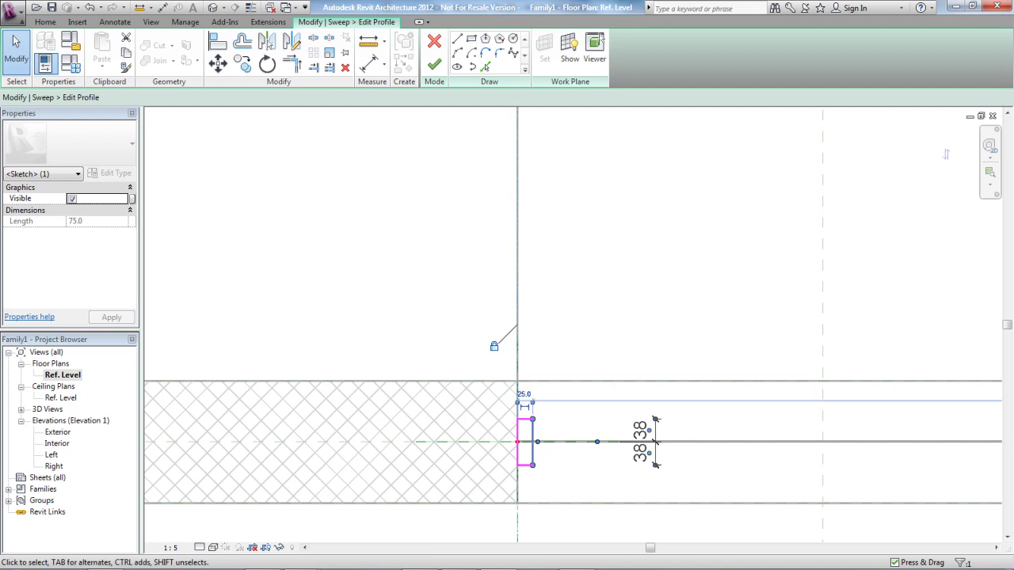
{"action": "key", "text": "Escape"}
- Finish the sweep profile sketch and complete the sweep along the corner path
{"action": "scroll", "coordinate": [611, 341], "scroll_direction": "down", "scroll_amount": 2}
{"action": "middle_click_drag", "start_coordinate": [612, 341], "coordinate": [539, 337]}
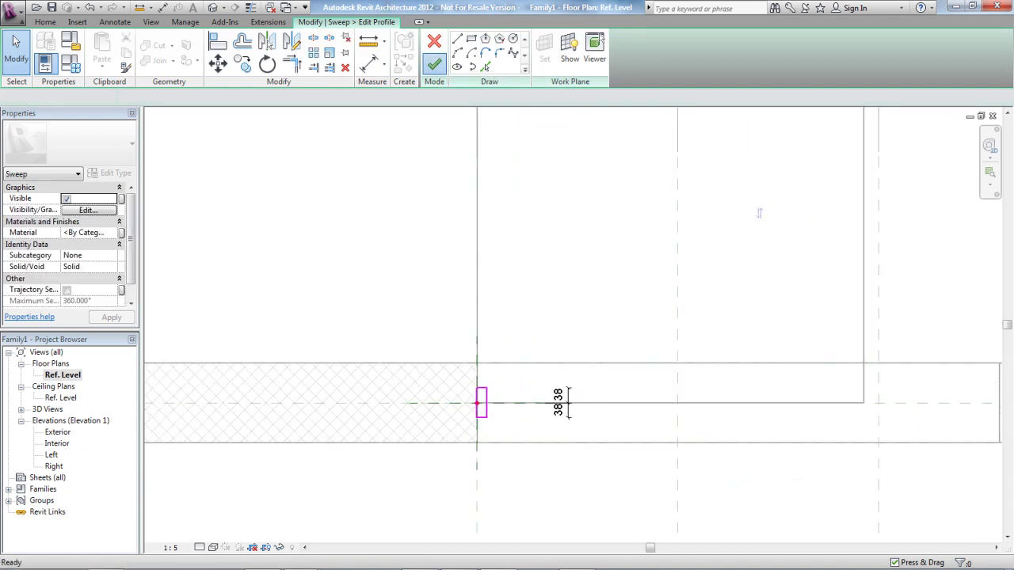
{"action": "left_click", "coordinate": [434, 64]}
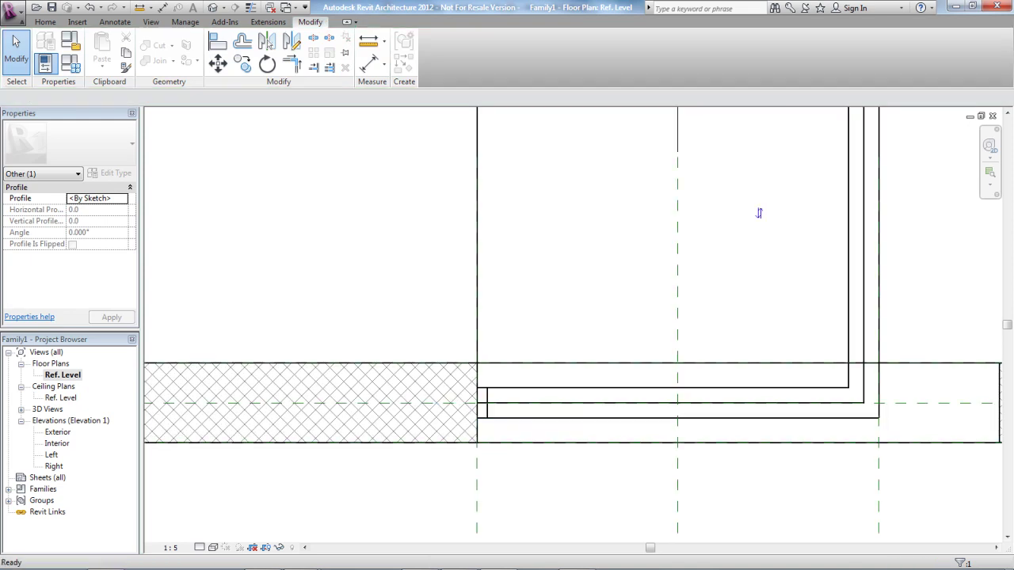
{"action": "scroll", "coordinate": [759, 212], "scroll_direction": "down", "scroll_amount": 2}
{"action": "middle_click_drag", "start_coordinate": [759, 213], "coordinate": [699, 253]}
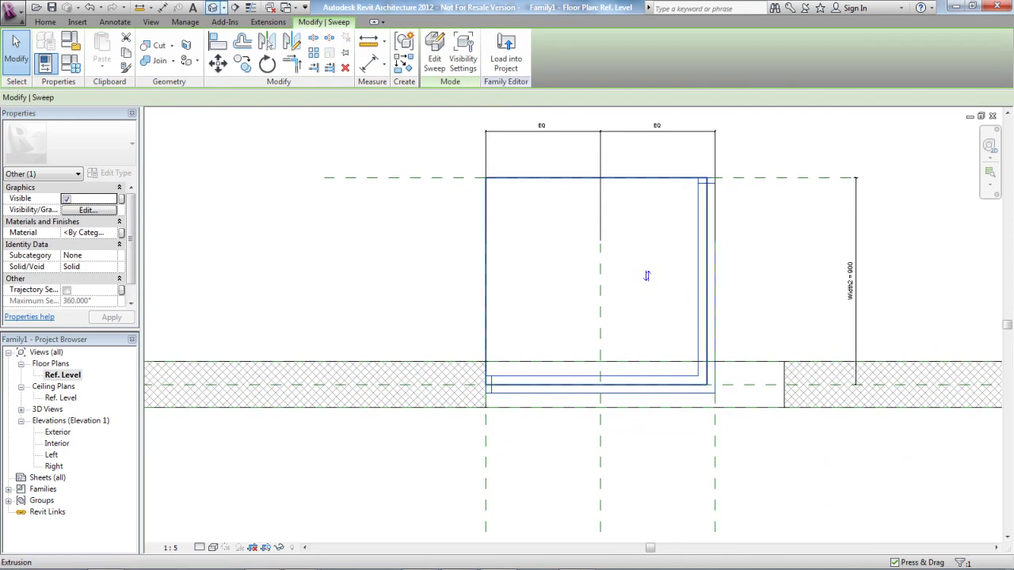
- Open the 3D view and examine how the swept frame wraps around the edges of the solid extrusion
{"action": "left_click", "coordinate": [212, 7]}
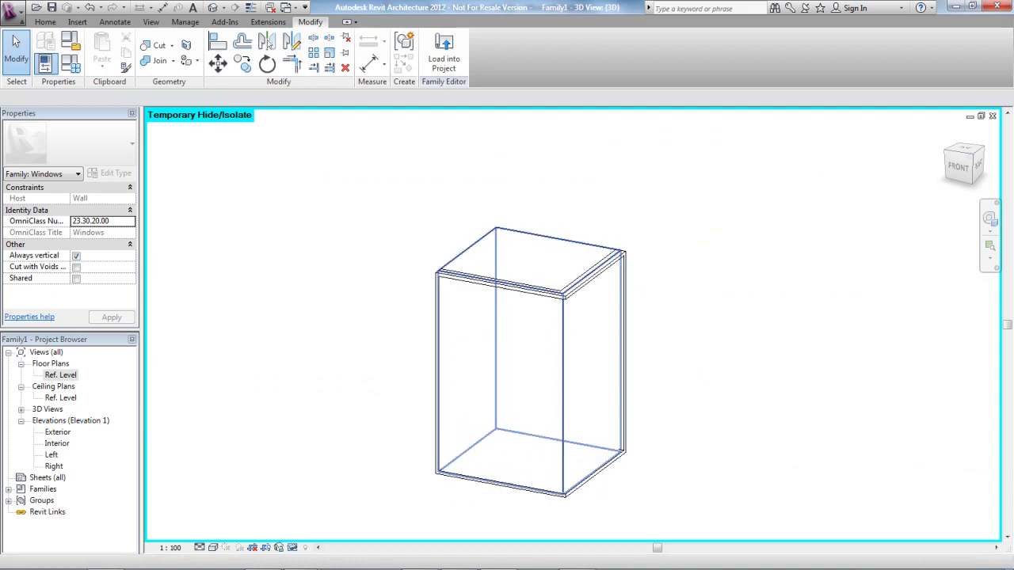
{"action": "scroll", "coordinate": [582, 286], "scroll_direction": "up", "scroll_amount": 2}
{"action": "mouse_move", "coordinate": [582, 287]}
{"action": "middle_mouse_down", "text": "shift"}
{"action": "mouse_move", "coordinate": [595, 244]}
{"action": "mouse_move", "coordinate": [656, 241]}
{"action": "mouse_move", "coordinate": [614, 241]}
{"action": "mouse_move", "coordinate": [645, 227]}
{"action": "mouse_move", "coordinate": [629, 247]}
{"action": "mouse_move", "coordinate": [570, 266]}
{"action": "mouse_move", "coordinate": [574, 280]}
{"action": "middle_mouse_up", "text": "shift"}
{"action": "scroll", "coordinate": [711, 224], "scroll_direction": "down", "scroll_amount": 2}
{"action": "middle_click_drag", "start_coordinate": [712, 224], "coordinate": [704, 160]}
{"action": "scroll", "coordinate": [704, 243], "scroll_direction": "up", "scroll_amount": 1}
{"action": "middle_click_drag", "start_coordinate": [704, 244], "coordinate": [707, 277]}
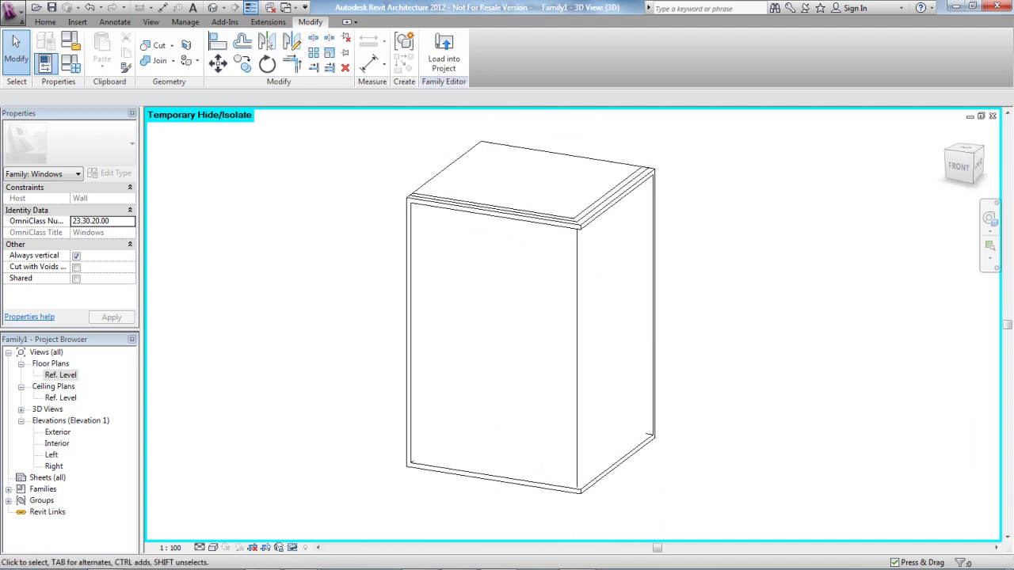
{"action": "left_click", "coordinate": [495, 283]}
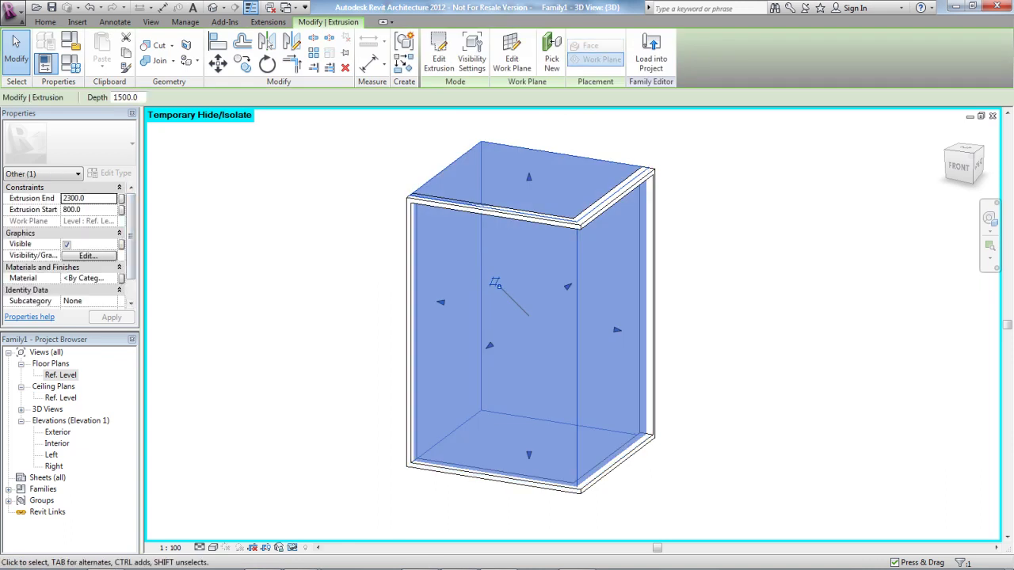
{"action": "key", "text": "Escape"}
{"action": "mouse_move", "coordinate": [495, 284]}
{"action": "middle_mouse_down", "text": "shift"}
{"action": "mouse_move", "coordinate": [566, 281]}
{"action": "mouse_move", "coordinate": [491, 293]}
{"action": "middle_mouse_up", "text": "shift"}
{"action": "scroll", "coordinate": [289, 353], "scroll_direction": "down", "scroll_amount": 3}
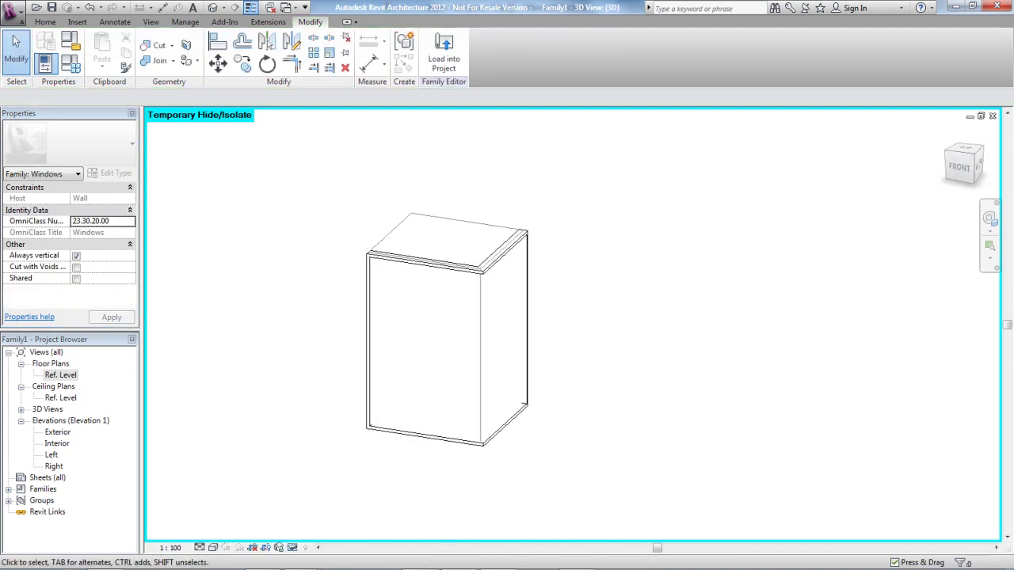
- Reset the temporary hide/isolate in the 3D view so the wall is displayed with the window
{"action": "left_click", "coordinate": [70, 64]}
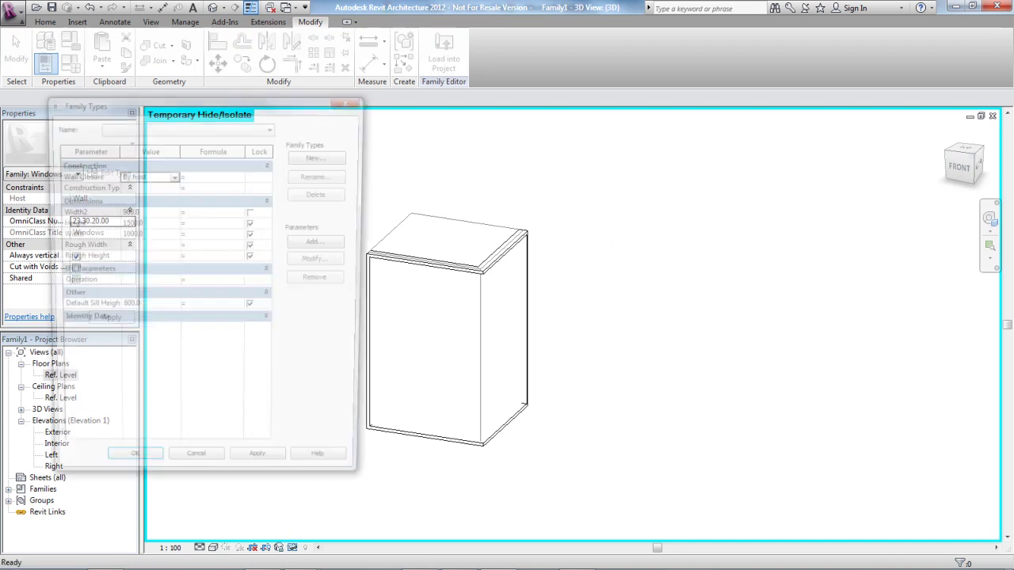
{"action": "key", "text": "Return"}
{"action": "left_click", "coordinate": [292, 547]}
{"action": "left_click", "coordinate": [351, 534]}
{"action": "mouse_move", "coordinate": [506, 341]}
{"action": "middle_mouse_down", "text": "shift"}
{"action": "mouse_move", "coordinate": [510, 309]}
{"action": "mouse_move", "coordinate": [665, 289]}
{"action": "mouse_move", "coordinate": [475, 337]}
{"action": "mouse_move", "coordinate": [507, 348]}
{"action": "middle_mouse_up", "text": "shift"}
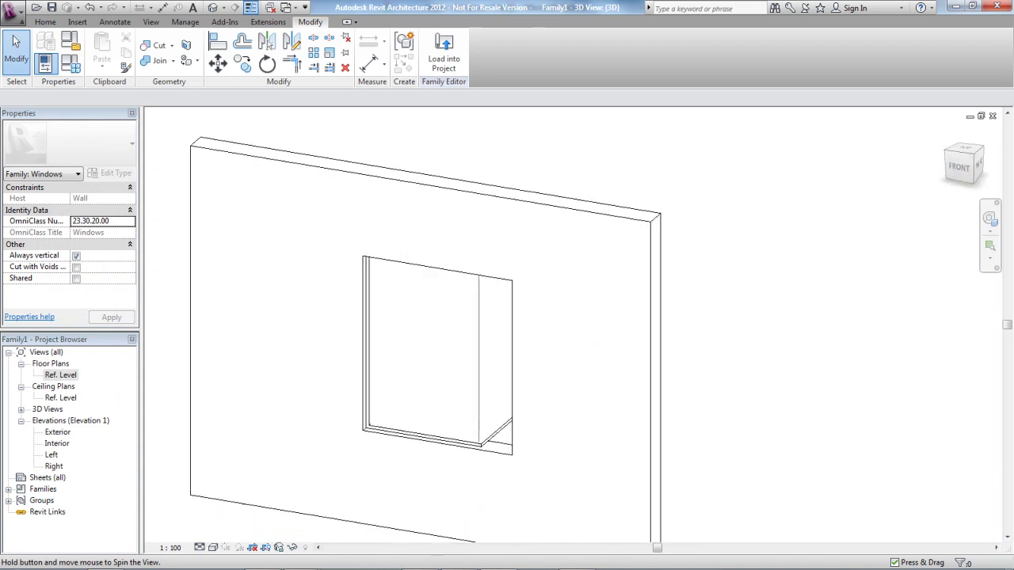
- Set the family's Width to 900 and Height to 1200 in the family types and apply the values
{"action": "left_click", "coordinate": [70, 64]}
{"action": "left_click_drag", "start_coordinate": [206, 101], "coordinate": [809, 90]}
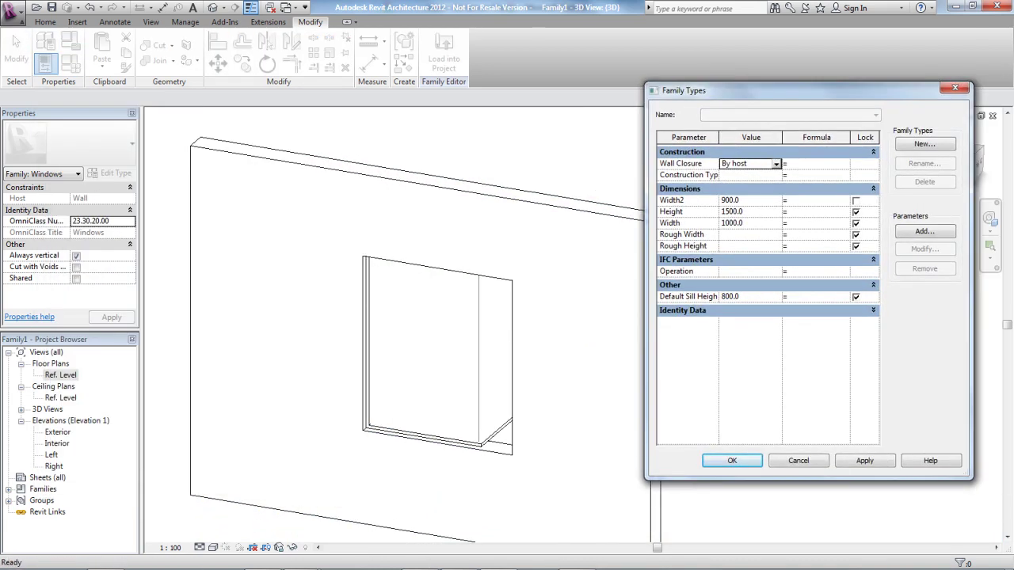
{"action": "left_click", "coordinate": [749, 200]}
{"action": "left_click", "coordinate": [749, 223]}
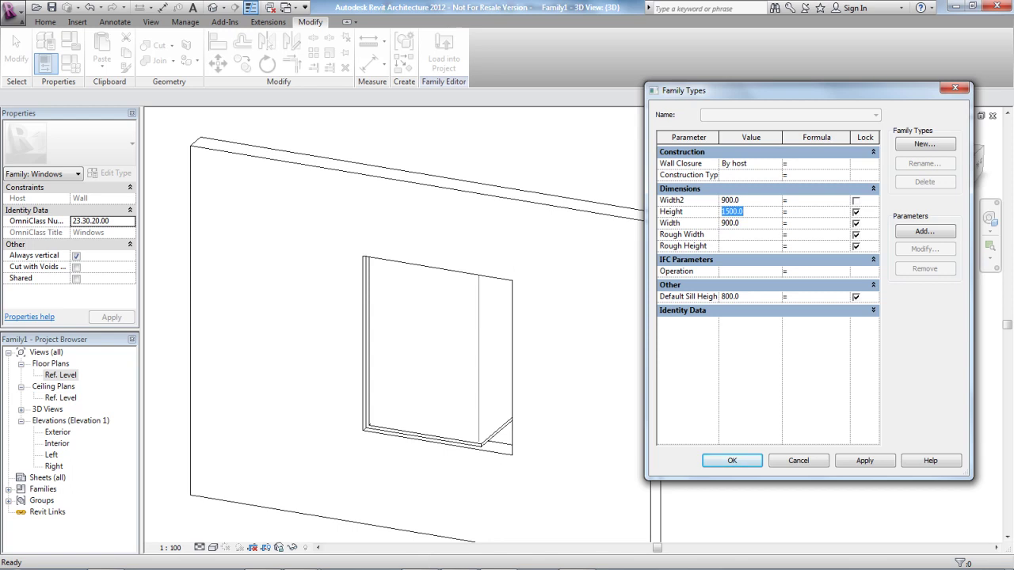
{"action": "left_click", "coordinate": [864, 460]}
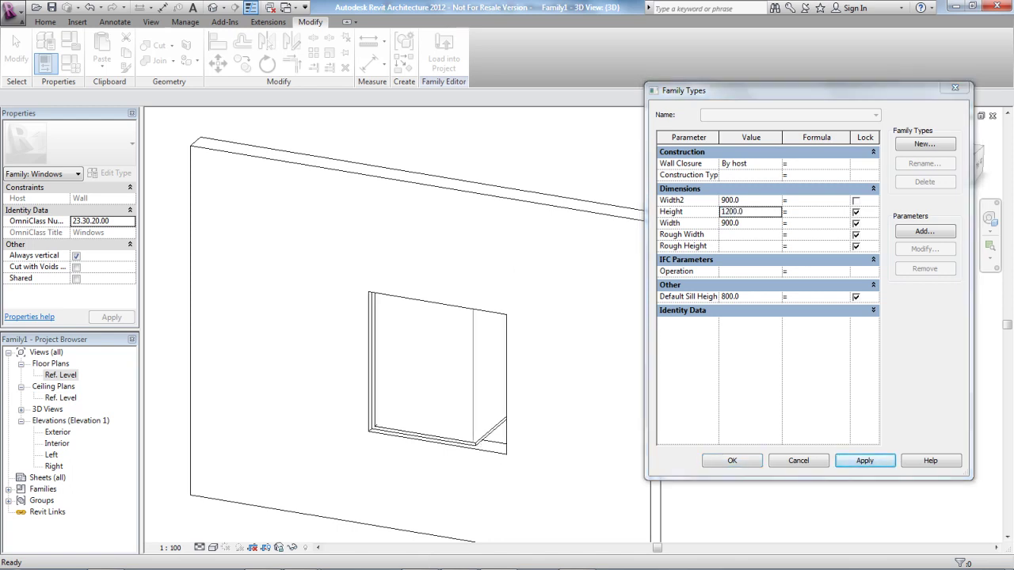
{"action": "left_click", "coordinate": [731, 460]}
{"action": "middle_click_drag", "start_coordinate": [623, 396], "coordinate": [772, 380], "text": "shift"}
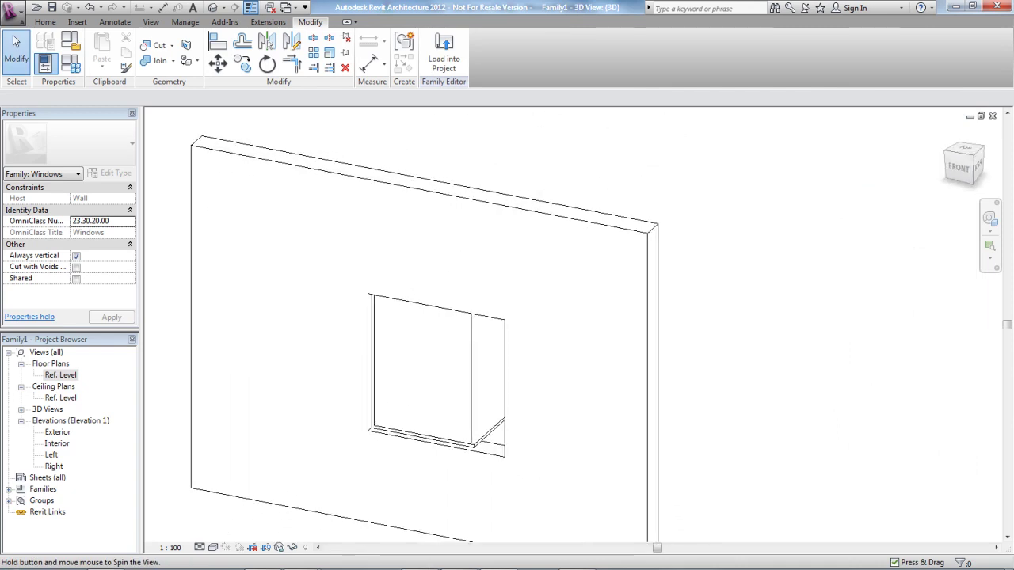
- Open the Ref. Level floor plan and examine the swept frame's position against the wall and the width reference planes
{"action": "left_click", "coordinate": [60, 375]}
{"action": "double_click", "coordinate": [60, 374]}
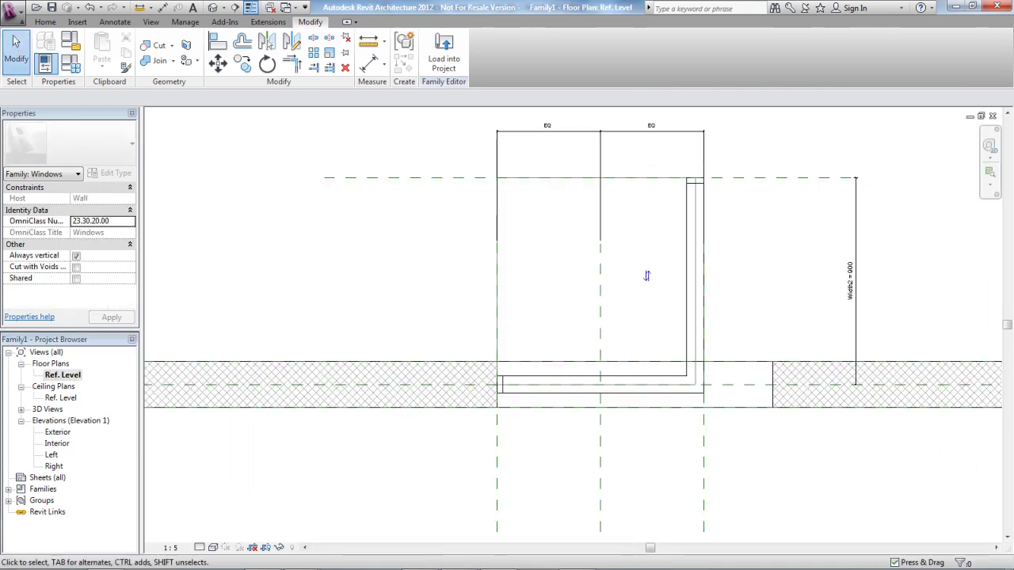
{"action": "scroll", "coordinate": [646, 275], "scroll_direction": "up", "scroll_amount": 2}
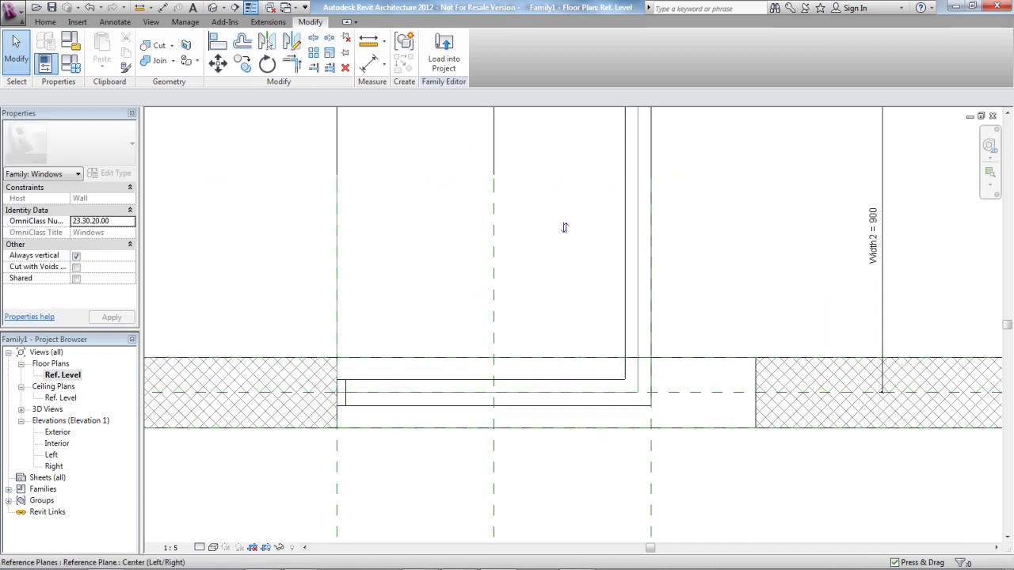
{"action": "scroll", "coordinate": [564, 228], "scroll_direction": "down", "scroll_amount": 1}
{"action": "middle_click_drag", "start_coordinate": [564, 228], "coordinate": [571, 328]}
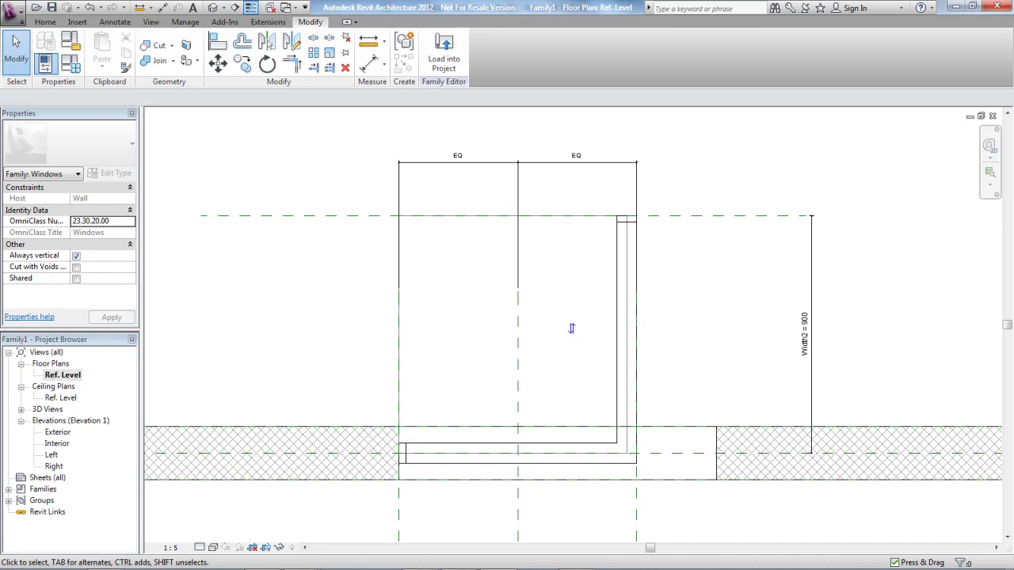
{"action": "scroll", "coordinate": [570, 328], "scroll_direction": "up", "scroll_amount": 1}
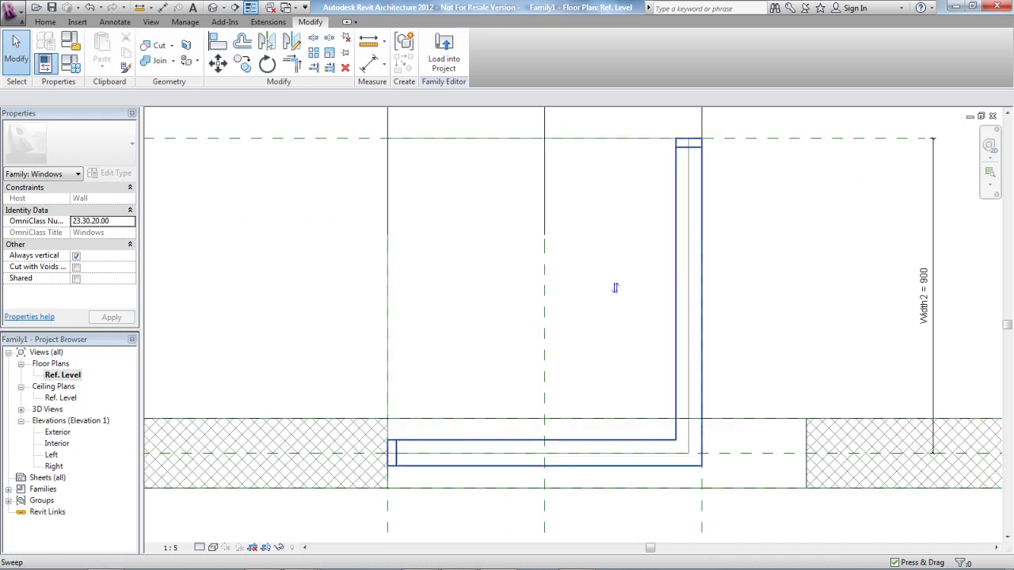
{"action": "middle_click_drag", "start_coordinate": [614, 287], "coordinate": [598, 245]}
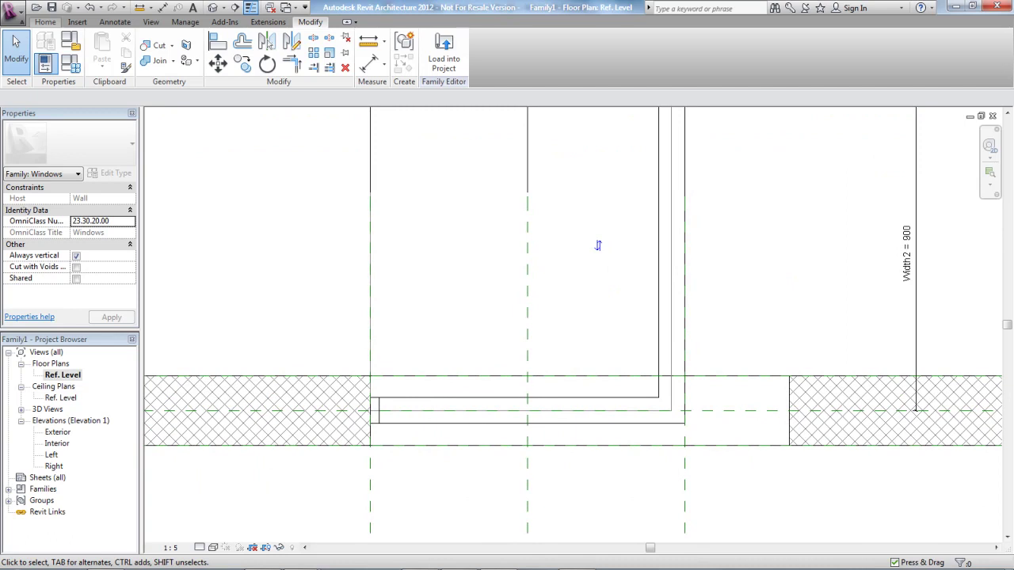
{"action": "key", "text": "Escape"}
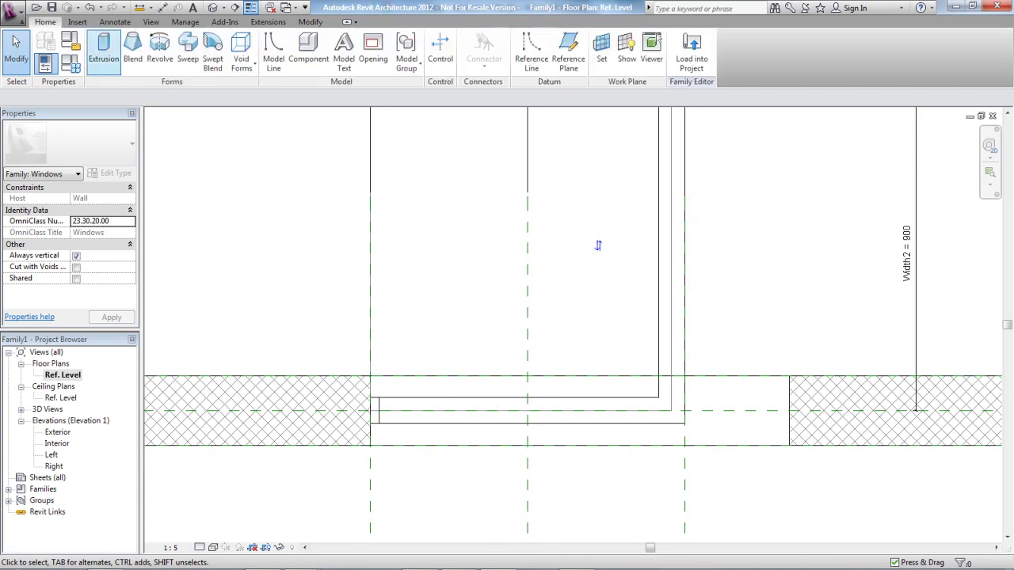
- Start an extrusion and sketch a vertical line about 875 mm long along the centreline of the side frame down to the corner
{"action": "left_click", "coordinate": [103, 53]}
{"action": "mouse_move", "coordinate": [450, 423]}
{"action": "middle_mouse_down"}
{"action": "mouse_move", "coordinate": [384, 437]}
{"action": "mouse_move", "coordinate": [433, 444]}
{"action": "middle_mouse_up"}
{"action": "scroll", "coordinate": [427, 425], "scroll_direction": "down", "scroll_amount": 2}
{"action": "scroll", "coordinate": [539, 259], "scroll_direction": "up", "scroll_amount": 2}
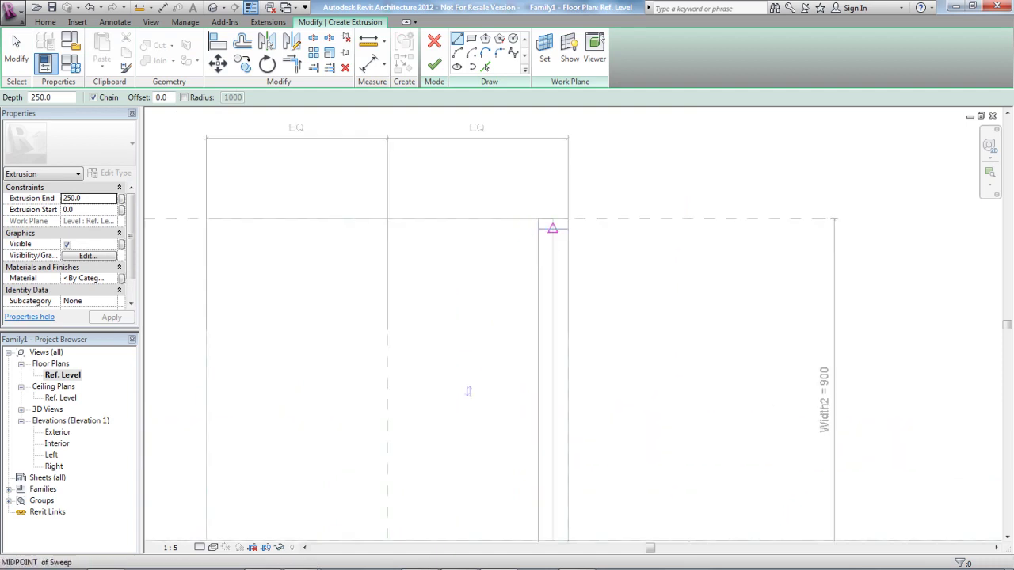
{"action": "left_click", "coordinate": [552, 229]}
{"action": "middle_click_drag", "start_coordinate": [615, 323], "coordinate": [655, 119]}
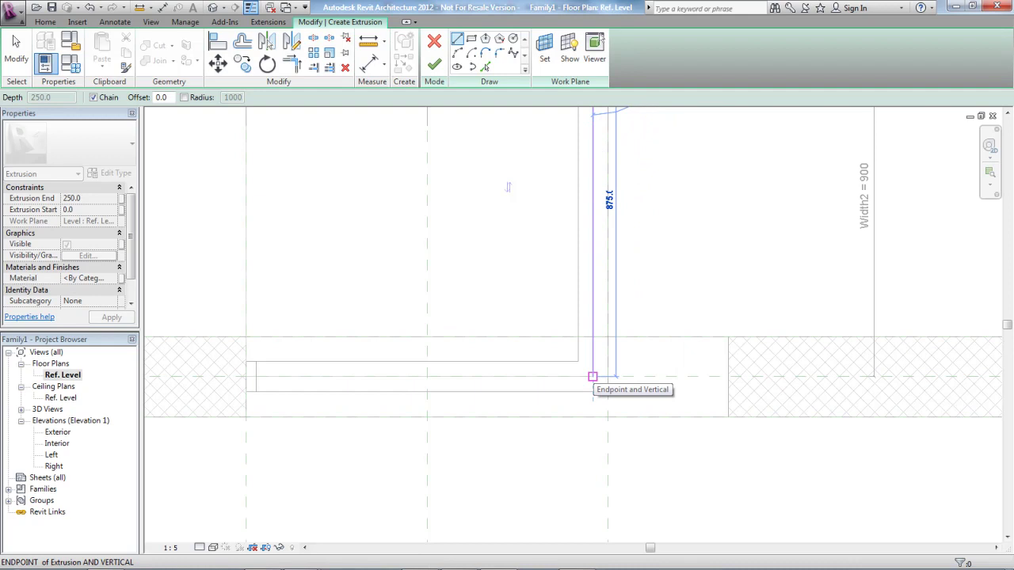
{"action": "left_click", "coordinate": [94, 97]}
{"action": "left_click", "coordinate": [592, 376]}
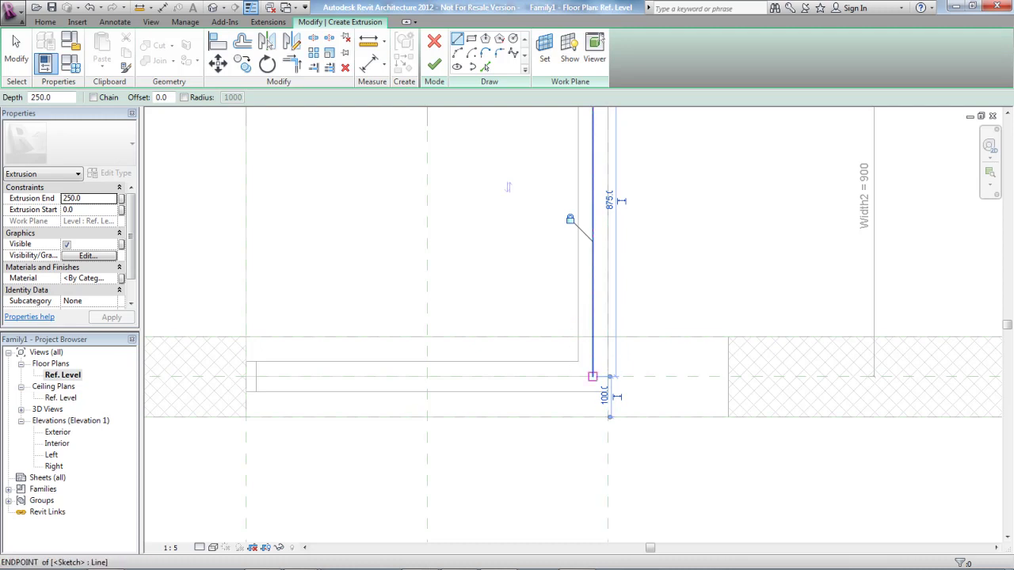
- Sketch a horizontal line about 837.5 mm long from the corner along the frame's centreline and lock its alignment
{"action": "left_click", "coordinate": [592, 376]}
{"action": "left_click", "coordinate": [256, 376]}
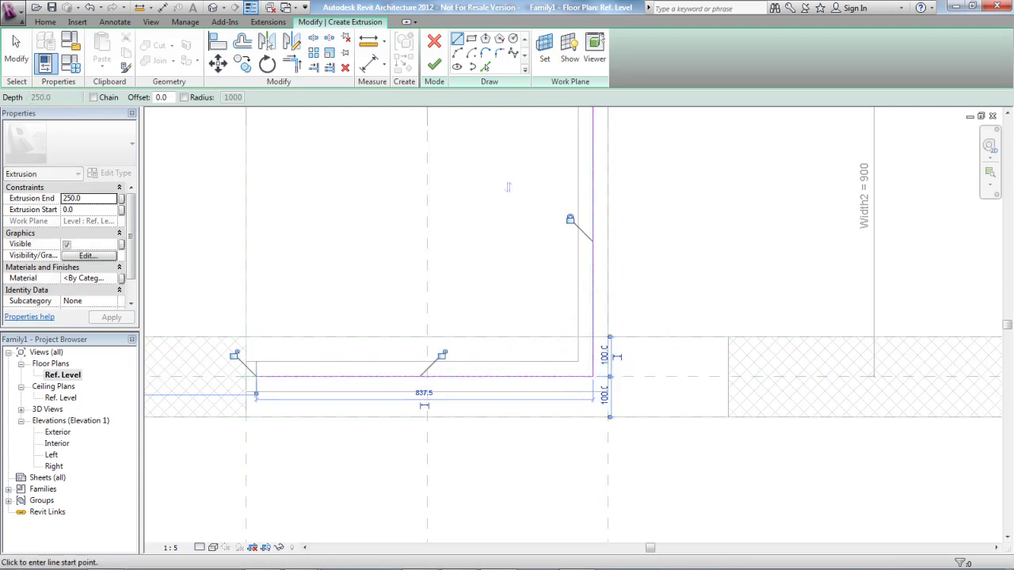
{"action": "left_click", "coordinate": [442, 355]}
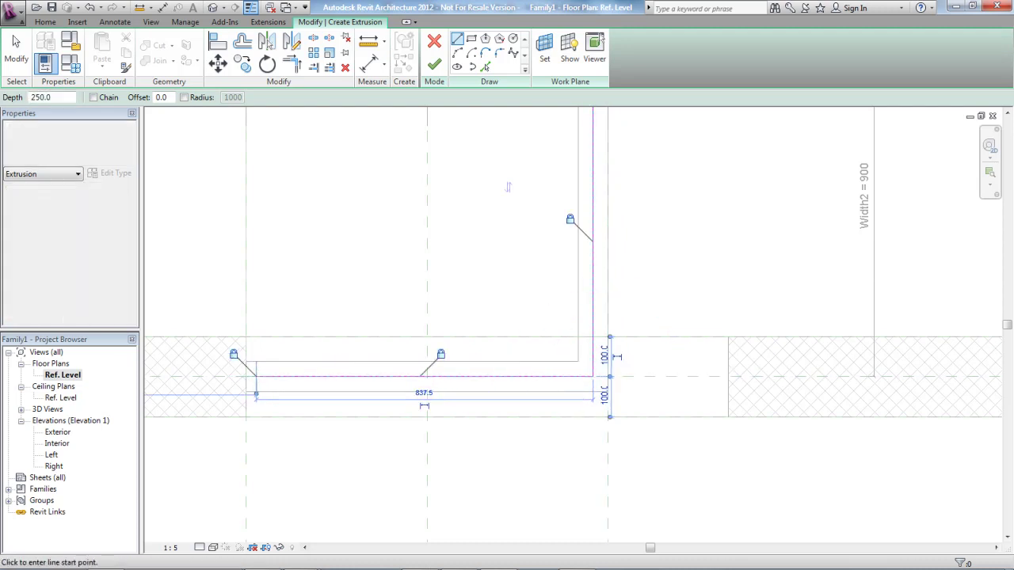
- Sketch a 10 mm vertical end line on the frame's inner edge at the far end of the horizontal line
{"action": "scroll", "coordinate": [546, 323], "scroll_direction": "down", "scroll_amount": 2}
{"action": "middle_click_drag", "start_coordinate": [546, 358], "coordinate": [699, 332]}
{"action": "scroll", "coordinate": [513, 346], "scroll_direction": "up", "scroll_amount": 5}
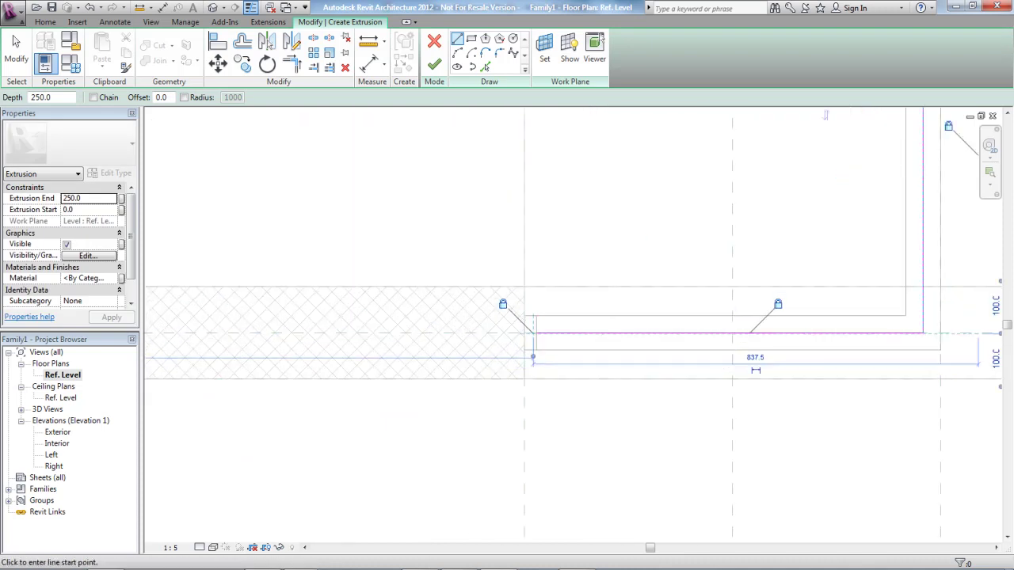
{"action": "left_click", "coordinate": [491, 346]}
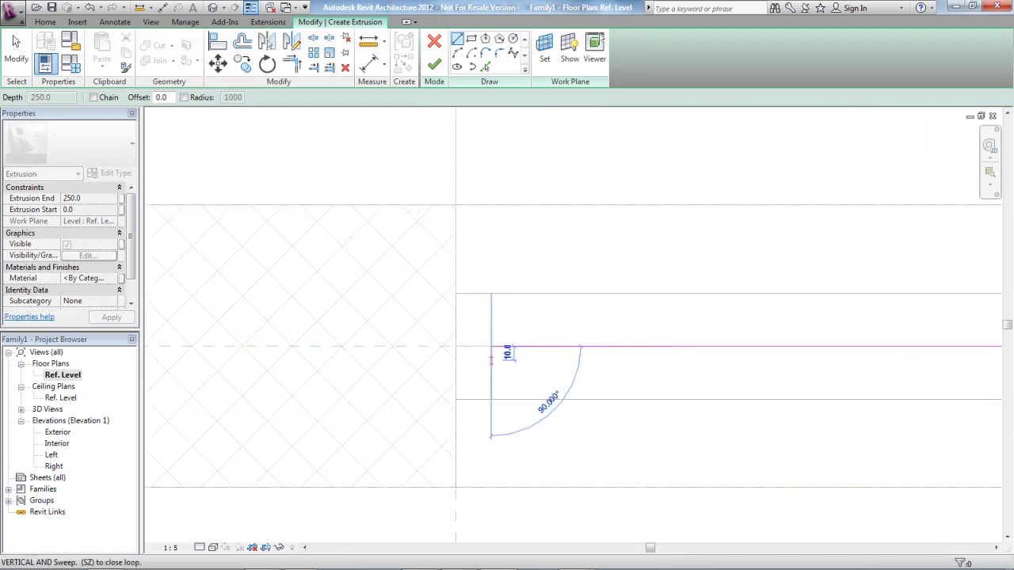
{"action": "key", "text": "Escape"}
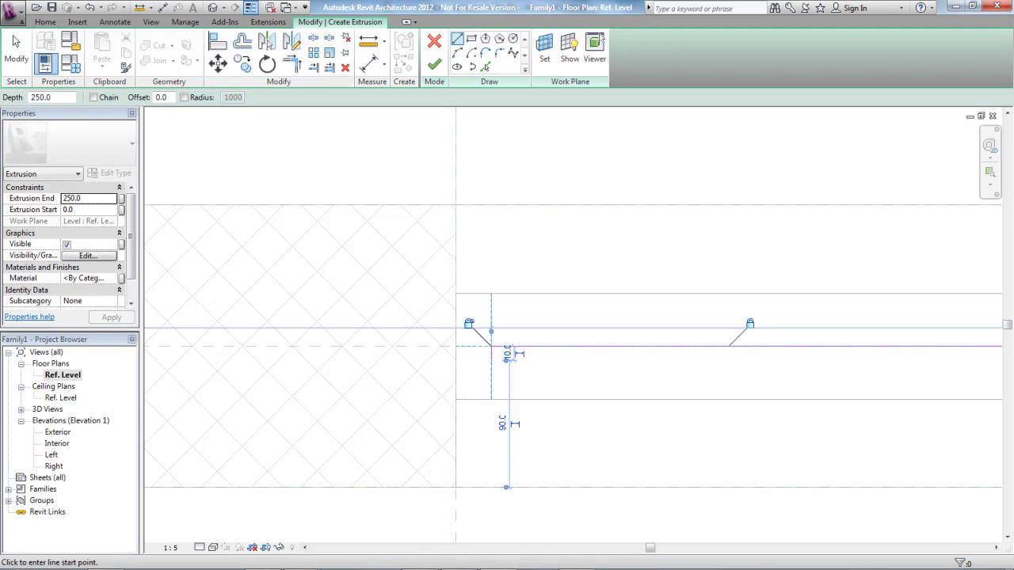
- Sketch a 10 mm horizontal end line on the frame's inner edge at the upper end of the vertical line
{"action": "scroll", "coordinate": [561, 331], "scroll_direction": "down", "scroll_amount": 4}
{"action": "middle_click_drag", "start_coordinate": [564, 332], "coordinate": [301, 468]}
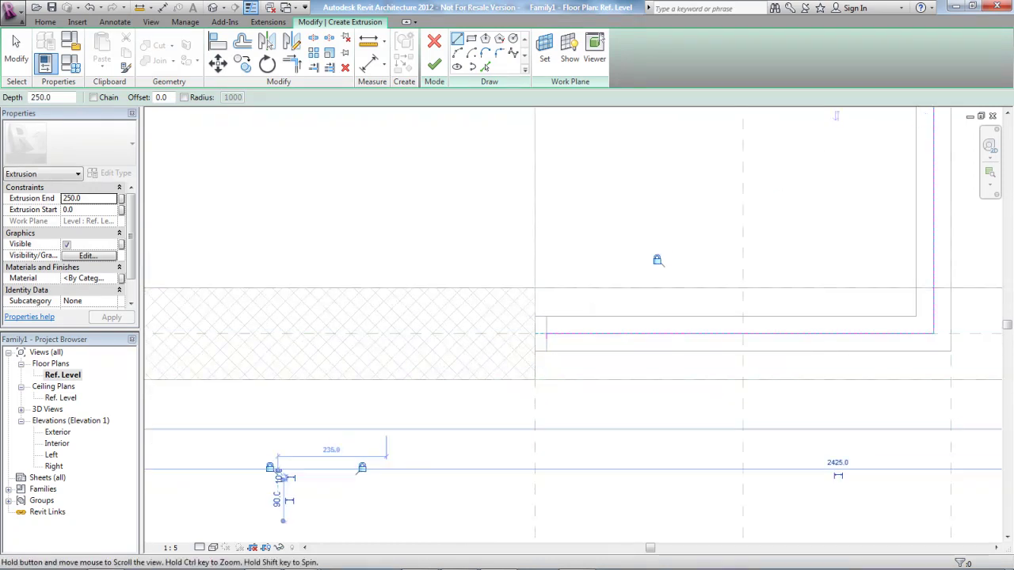
{"action": "middle_click_drag", "start_coordinate": [568, 257], "coordinate": [526, 408]}
{"action": "scroll", "coordinate": [631, 204], "scroll_direction": "up", "scroll_amount": 4}
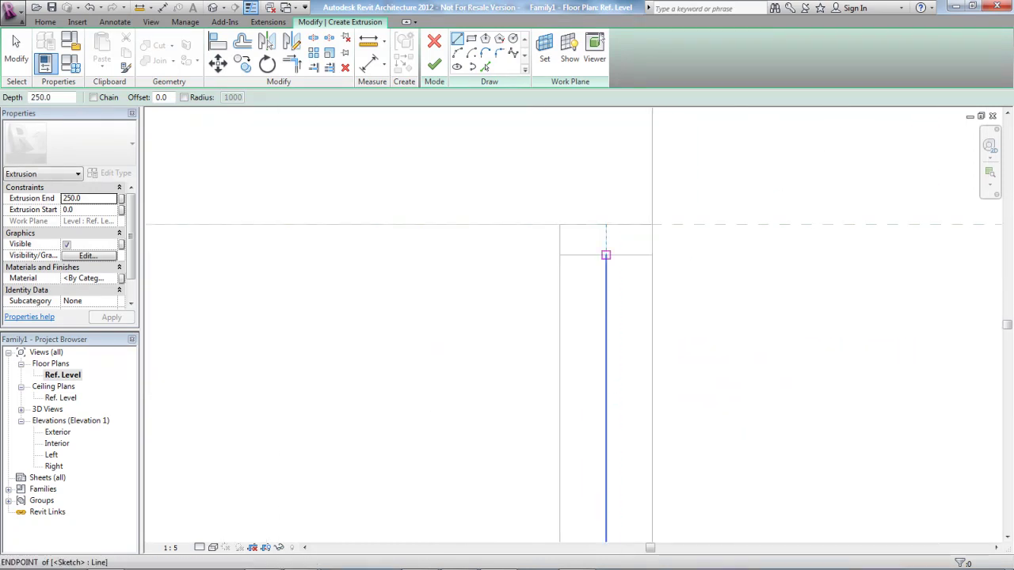
{"action": "left_click", "coordinate": [608, 255]}
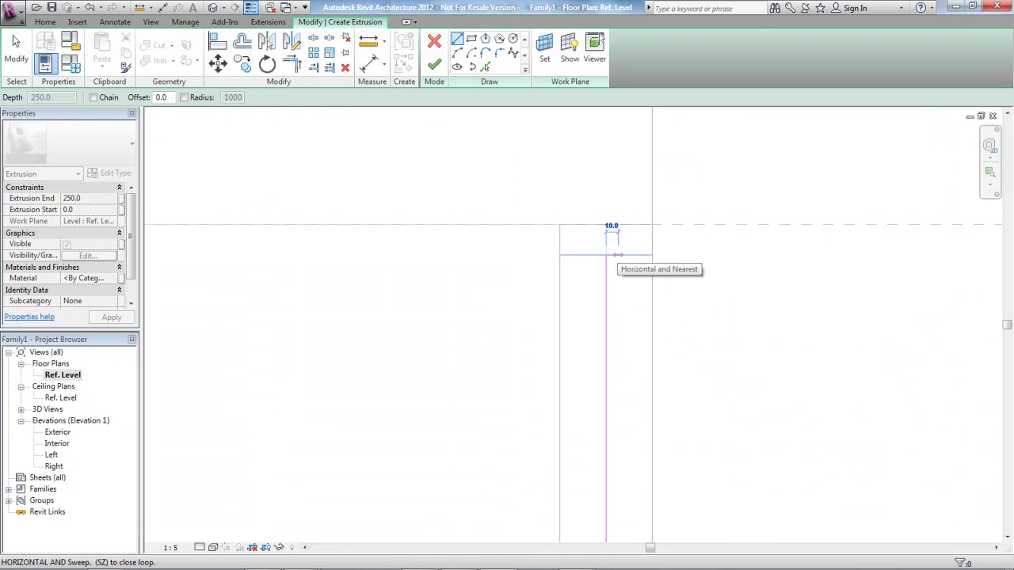
{"action": "left_click", "coordinate": [618, 255]}
{"action": "scroll", "coordinate": [455, 430], "scroll_direction": "down", "scroll_amount": 3}
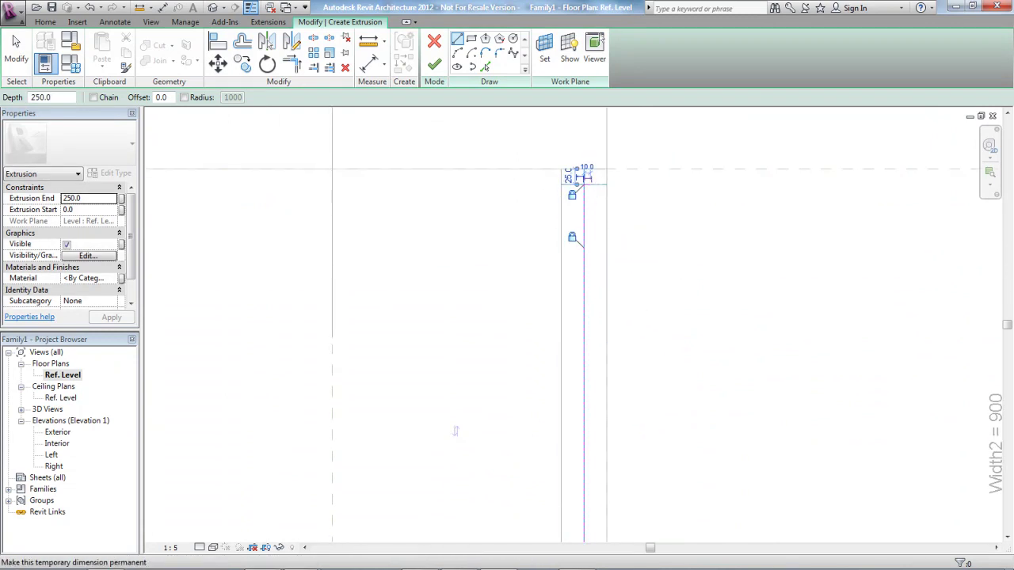
{"action": "scroll", "coordinate": [590, 184], "scroll_direction": "up", "scroll_amount": 3}
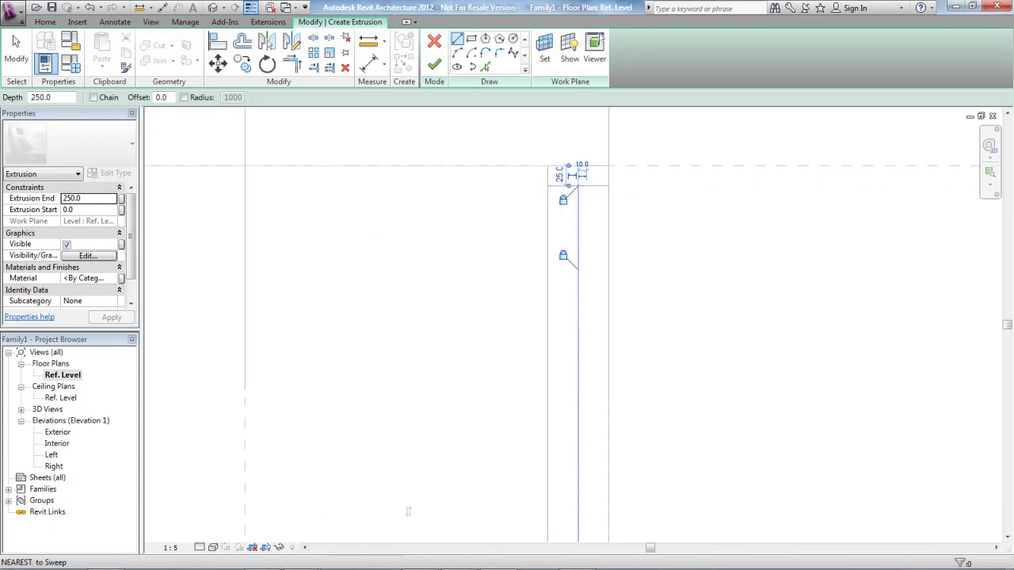
- Close the L-shaped profile with an outer vertical line and an outer horizontal line, about 847.5 mm long, meeting at the corner
{"action": "left_click", "coordinate": [570, 191]}
{"action": "scroll", "coordinate": [615, 312], "scroll_direction": "down", "scroll_amount": 3}
{"action": "mouse_move", "coordinate": [591, 459]}
{"action": "middle_mouse_down"}
{"action": "mouse_move", "coordinate": [615, 182]}
{"action": "mouse_move", "coordinate": [629, 339]}
{"action": "mouse_move", "coordinate": [636, 106]}
{"action": "middle_mouse_up"}
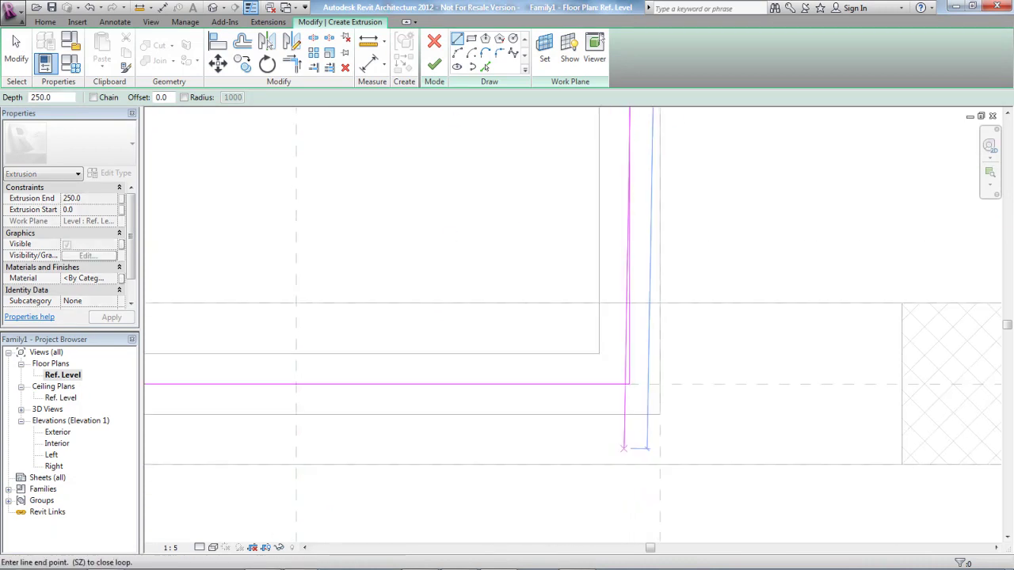
{"action": "left_click", "coordinate": [637, 396]}
{"action": "scroll", "coordinate": [637, 396], "scroll_direction": "down", "scroll_amount": 3}
{"action": "middle_click_drag", "start_coordinate": [638, 396], "coordinate": [760, 380]}
{"action": "left_click", "coordinate": [369, 377]}
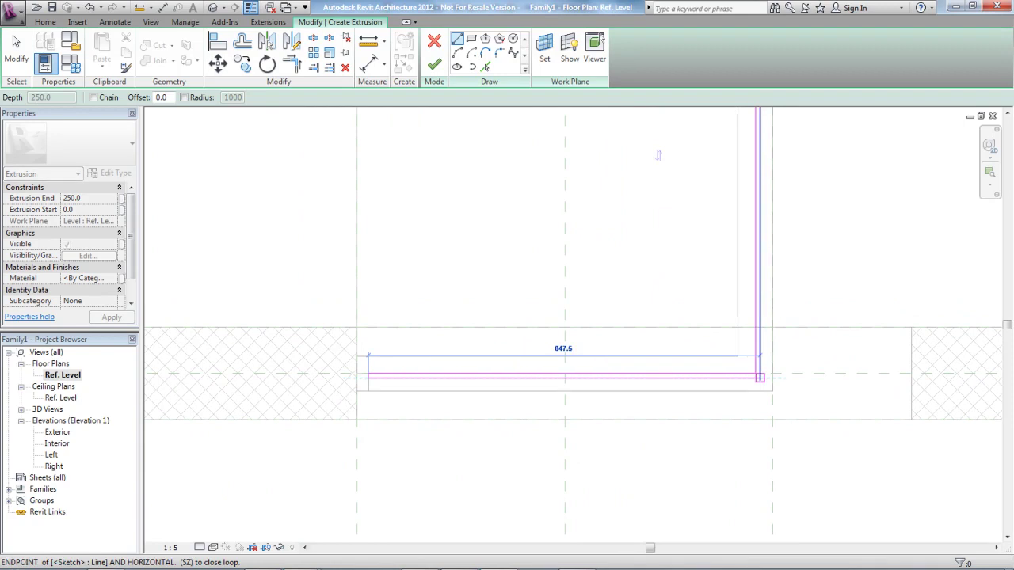
{"action": "left_click", "coordinate": [758, 378]}
{"action": "scroll", "coordinate": [776, 376], "scroll_direction": "up", "scroll_amount": 2}
{"action": "scroll", "coordinate": [761, 377], "scroll_direction": "up", "scroll_amount": 3}
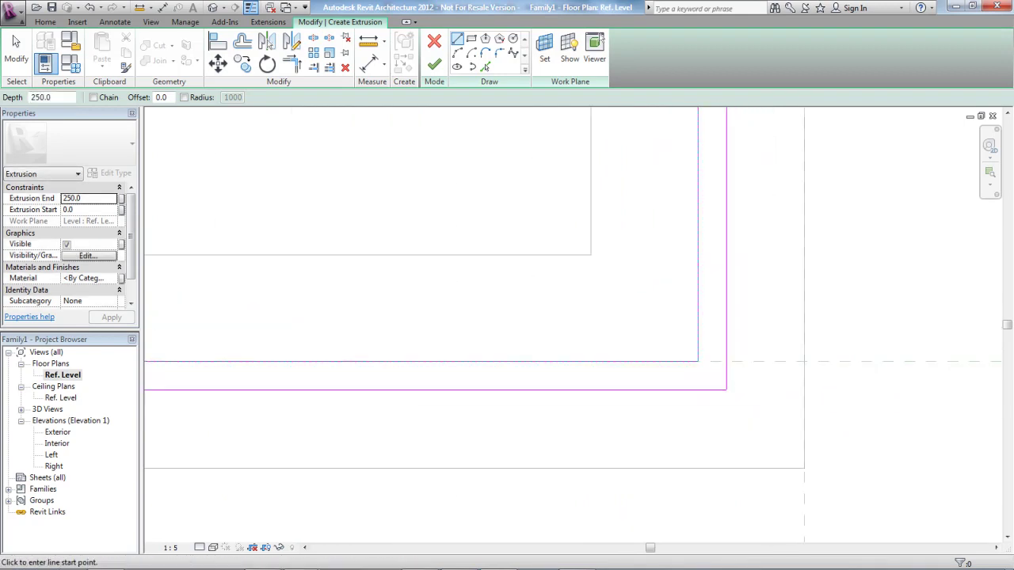
{"action": "key", "text": "Escape"}
{"action": "scroll", "coordinate": [494, 430], "scroll_direction": "down", "scroll_amount": 4}
{"action": "middle_click_drag", "start_coordinate": [421, 166], "coordinate": [654, 110]}
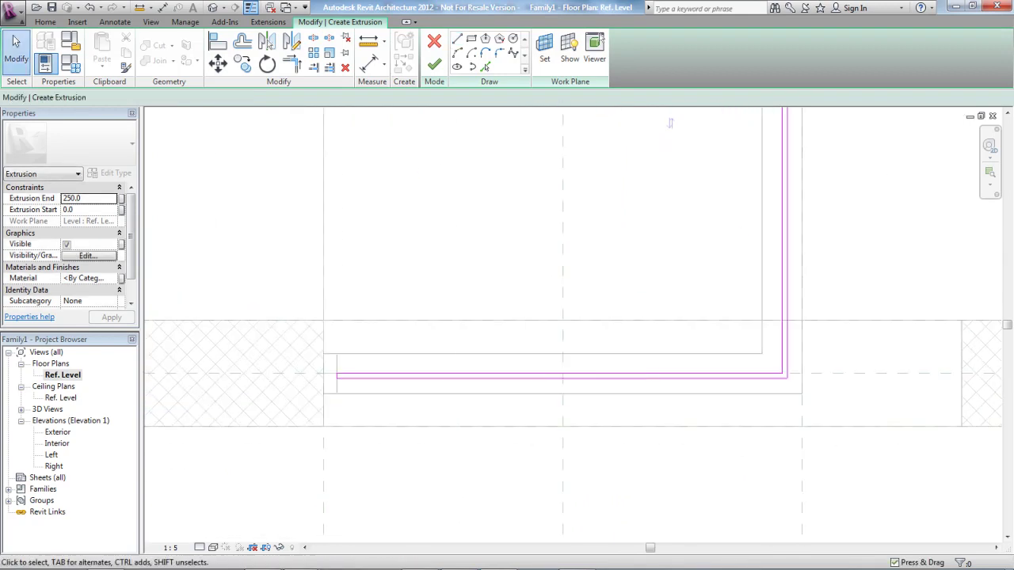
- Dimension the gap between the two horizontal sketch lines and lock it at 10 mm
{"action": "scroll", "coordinate": [561, 348], "scroll_direction": "up", "scroll_amount": 2}
{"action": "key", "text": "d"}
{"action": "key", "text": "i"}
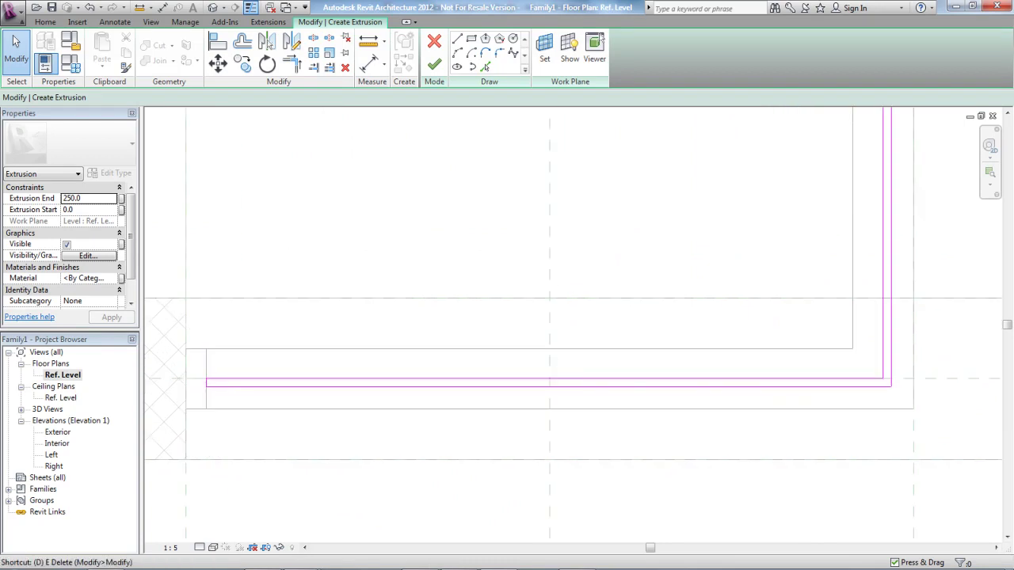
{"action": "left_click", "coordinate": [590, 378]}
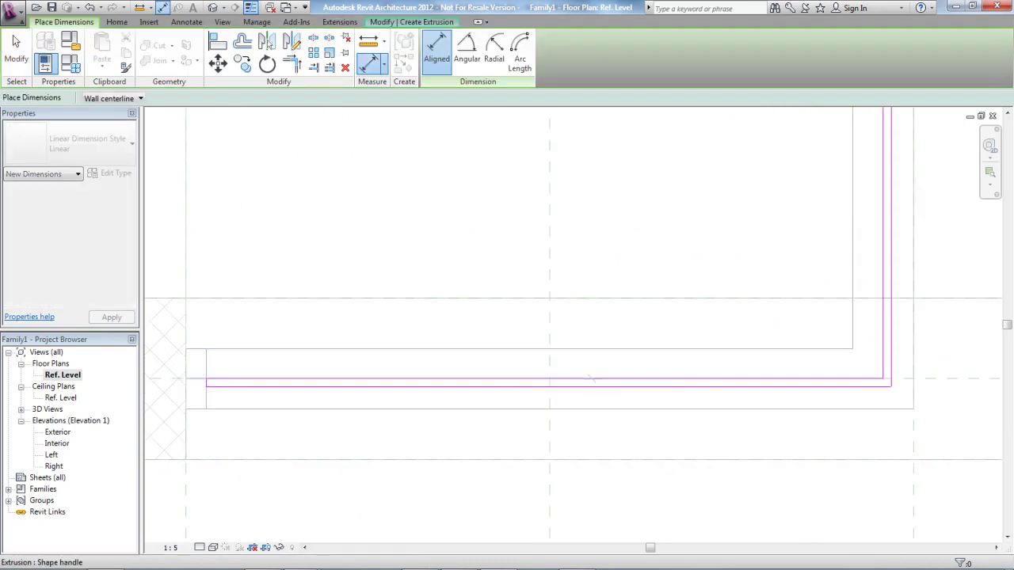
{"action": "left_click", "coordinate": [591, 387]}
{"action": "left_click", "coordinate": [604, 401]}
{"action": "scroll", "coordinate": [615, 396], "scroll_direction": "down", "scroll_amount": 4}
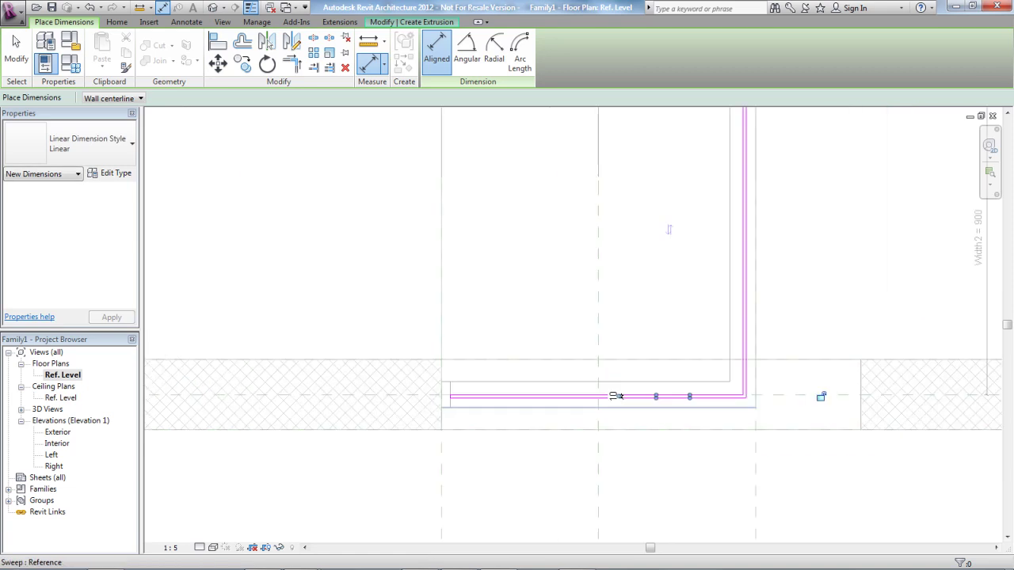
{"action": "scroll", "coordinate": [626, 404], "scroll_direction": "up", "scroll_amount": 5}
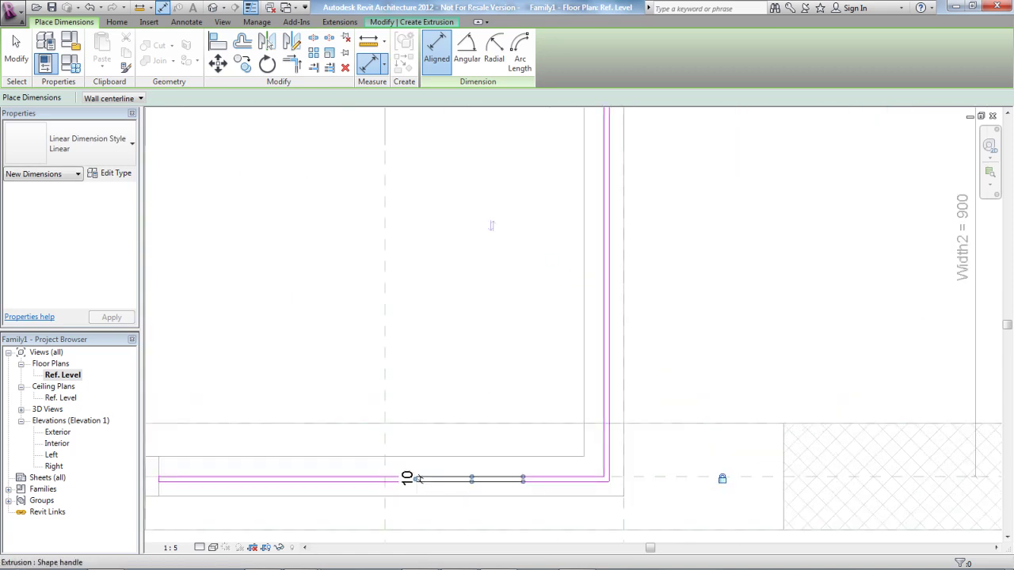
- Dimension the gap between the two vertical sketch lines, lock it at 10 mm and finish the extrusion sketch
{"action": "left_click", "coordinate": [608, 380]}
{"action": "left_click", "coordinate": [696, 370]}
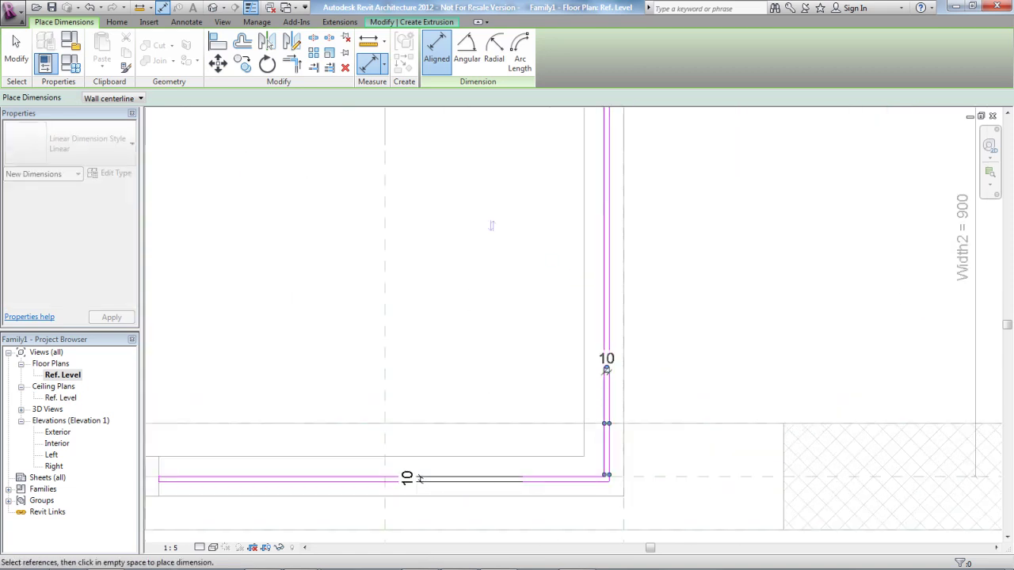
{"action": "scroll", "coordinate": [708, 361], "scroll_direction": "down", "scroll_amount": 2}
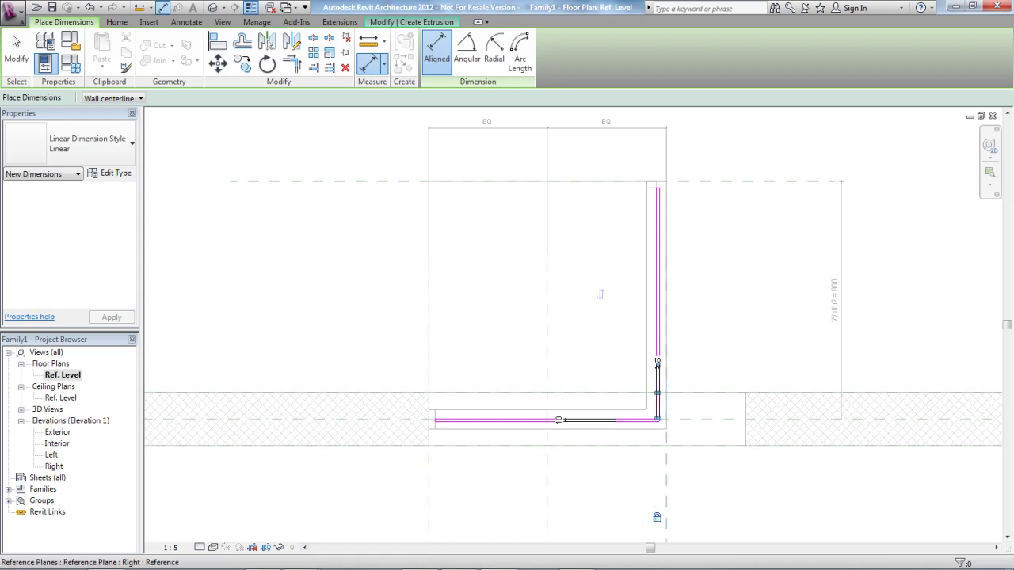
{"action": "key", "text": "Escape"}
{"action": "key", "text": "Escape"}
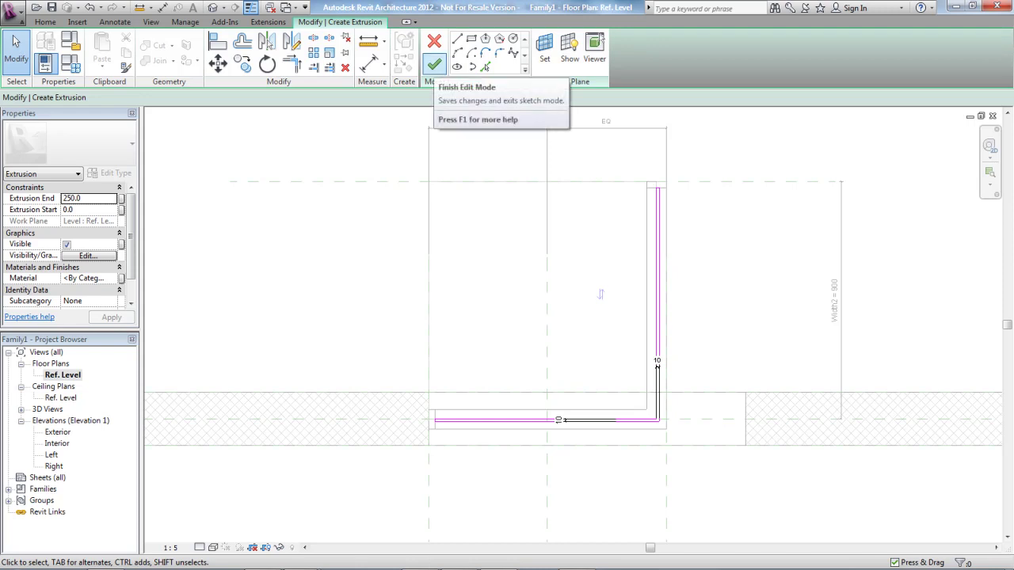
{"action": "left_click", "coordinate": [434, 65]}
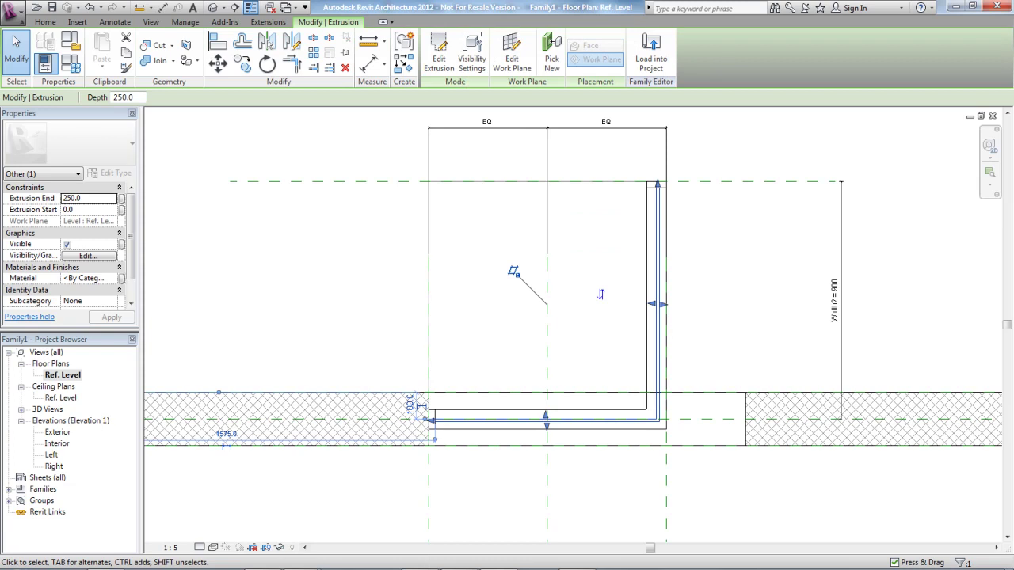
- In the Interior elevation, stretch the extrusion's top up to the inner edge of the frame's head, with the extrusion end at 1975
{"action": "double_click", "coordinate": [58, 432]}
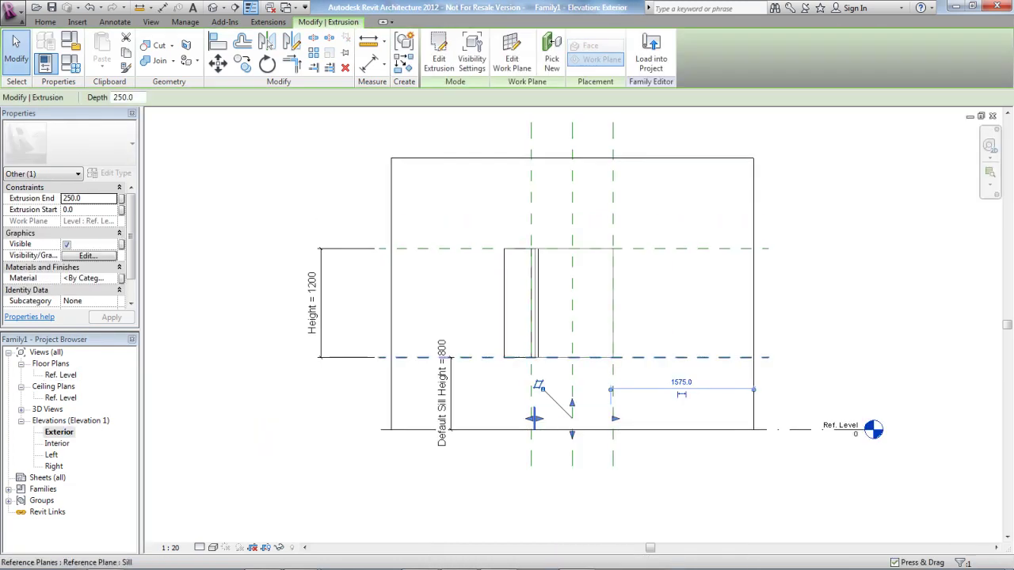
{"action": "scroll", "coordinate": [637, 349], "scroll_direction": "up", "scroll_amount": 2}
{"action": "scroll", "coordinate": [636, 346], "scroll_direction": "down", "scroll_amount": 2}
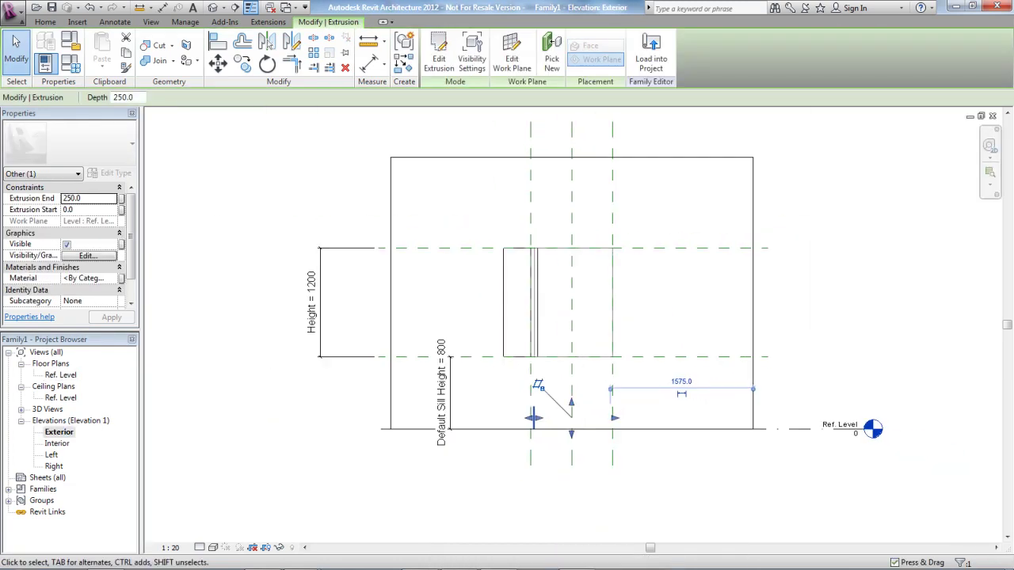
{"action": "double_click", "coordinate": [56, 442]}
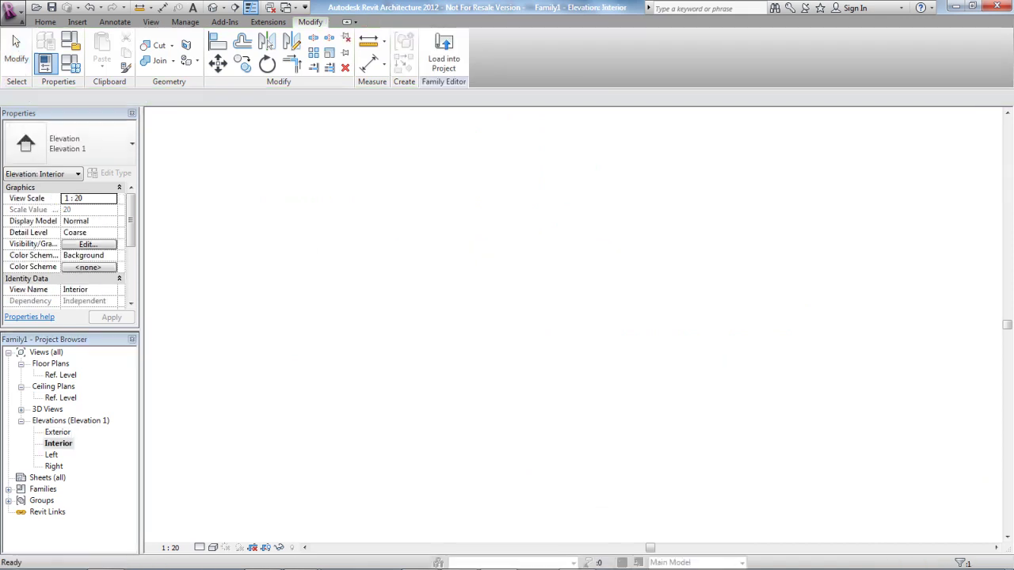
{"action": "scroll", "coordinate": [558, 249], "scroll_direction": "up", "scroll_amount": 3}
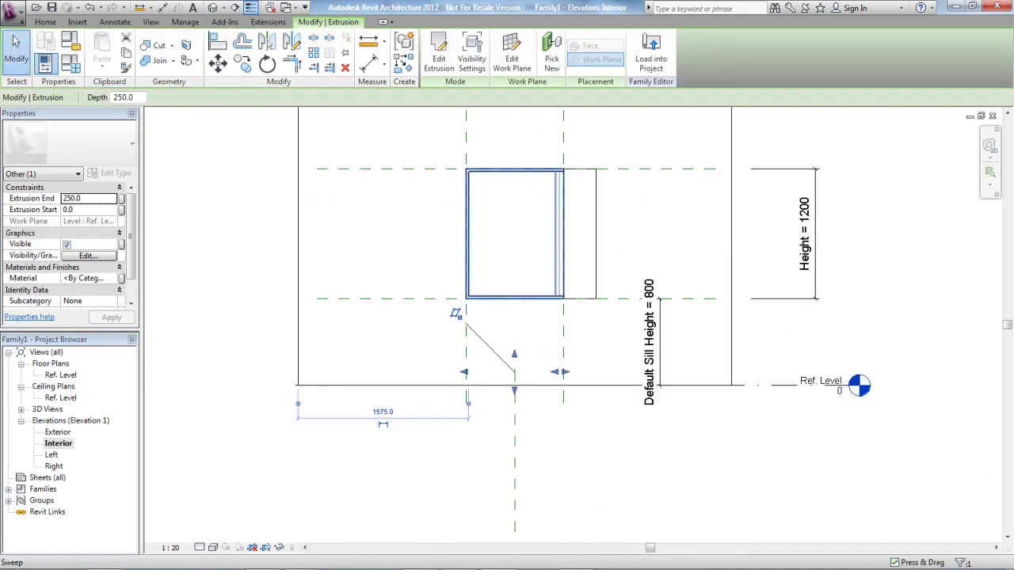
{"action": "scroll", "coordinate": [554, 157], "scroll_direction": "up", "scroll_amount": 1}
{"action": "left_click_drag", "start_coordinate": [501, 420], "coordinate": [501, 173]}
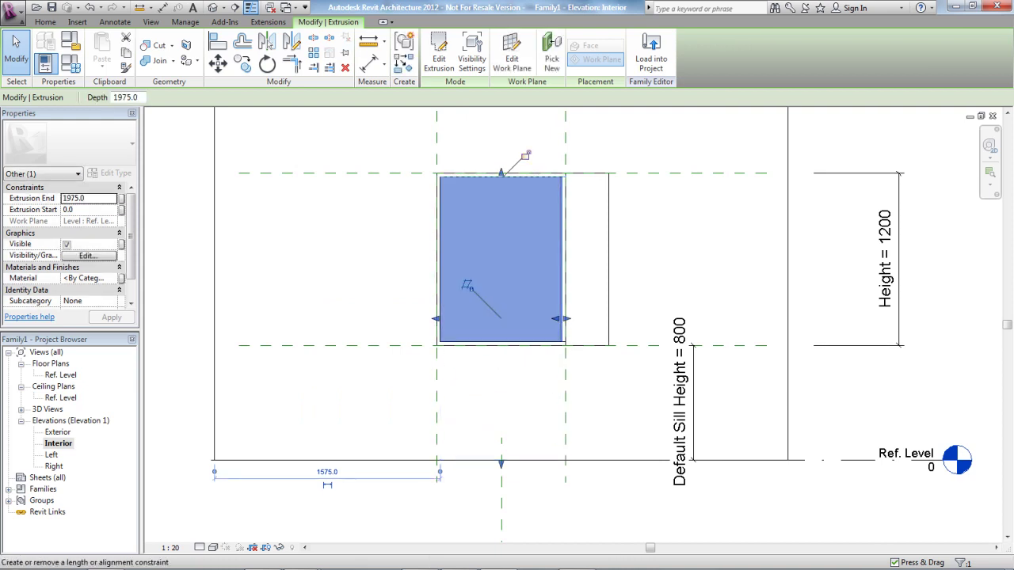
- Stretch the extrusion's bottom to the inner edge of the frame's sill, with the extrusion start at 825, and lock it there
{"action": "left_click_drag", "start_coordinate": [467, 287], "coordinate": [467, 227]}
{"action": "left_click_drag", "start_coordinate": [501, 342], "coordinate": [500, 342]}
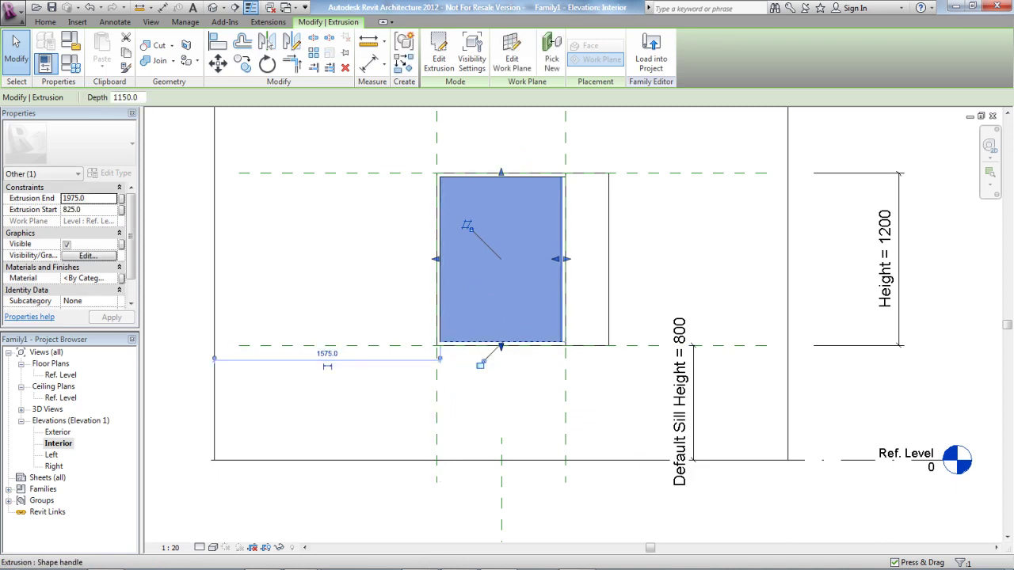
{"action": "left_click", "coordinate": [480, 363]}
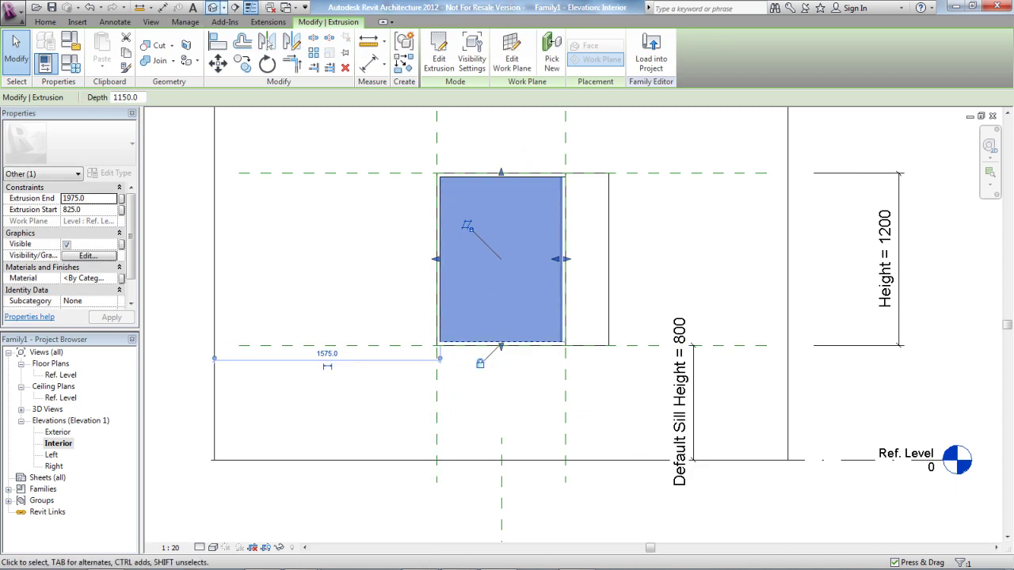
- In the 3D view, assign the swept window frame to the Frame/Mullion subcategory
{"action": "left_click", "coordinate": [212, 7]}
{"action": "middle_click_drag", "start_coordinate": [602, 316], "coordinate": [407, 325], "text": "shift"}
{"action": "left_click", "coordinate": [404, 311]}
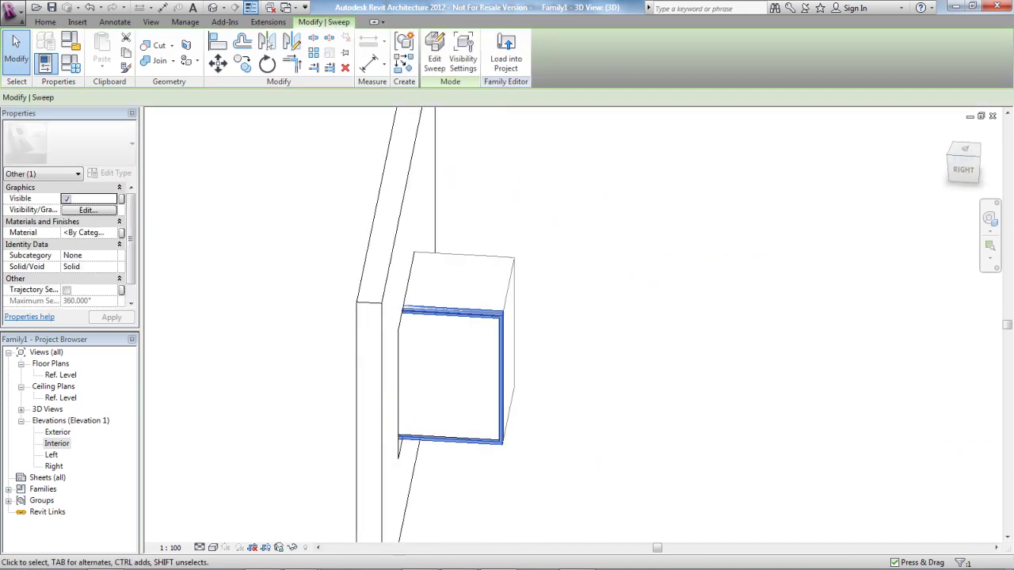
{"action": "left_click_drag", "start_coordinate": [130, 239], "coordinate": [130, 252]}
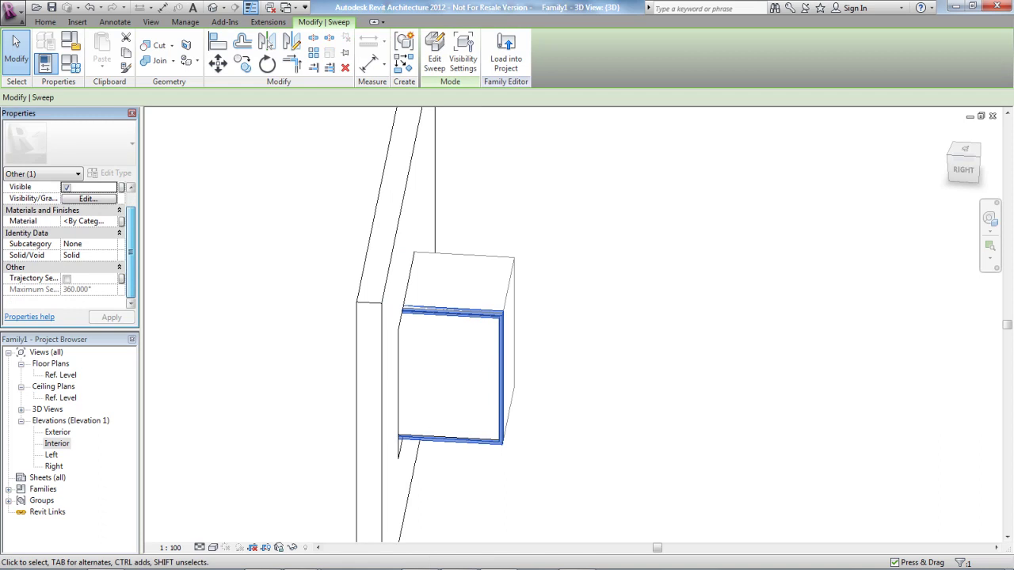
{"action": "left_click", "coordinate": [87, 244]}
{"action": "left_click", "coordinate": [111, 244]}
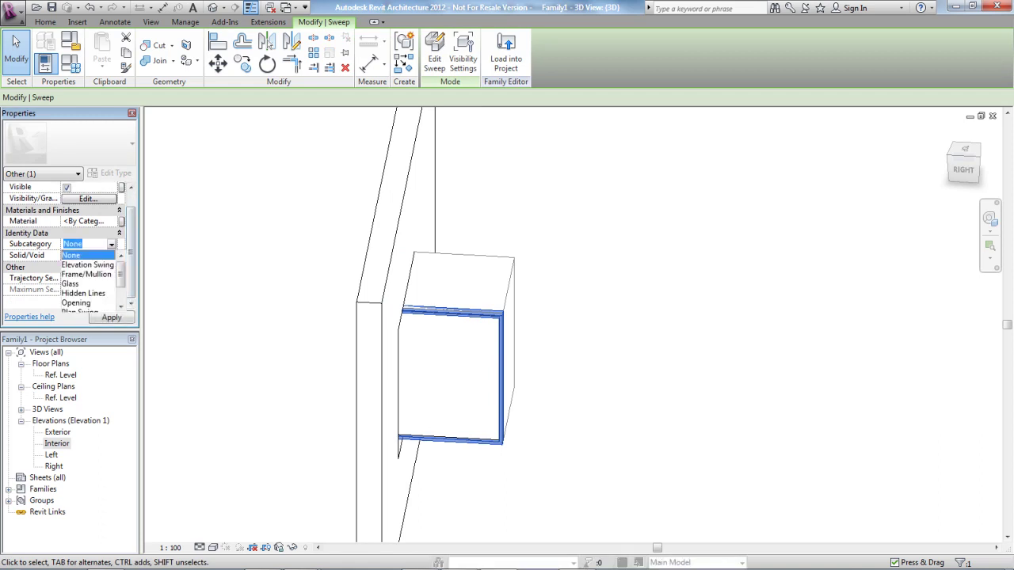
{"action": "left_click", "coordinate": [86, 274]}
{"action": "left_click", "coordinate": [16, 47]}
- Assign the thin inner extrusion inside the frame to the Glass subcategory
{"action": "middle_click_drag", "start_coordinate": [269, 372], "coordinate": [423, 384], "text": "shift"}
{"action": "left_click", "coordinate": [423, 384]}
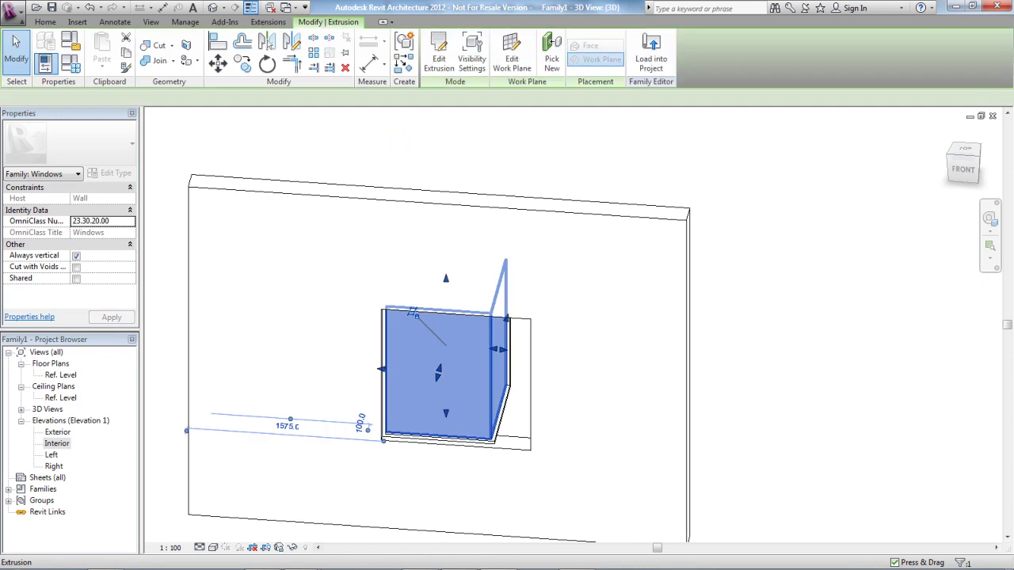
{"action": "left_click_drag", "start_coordinate": [130, 236], "coordinate": [130, 255]}
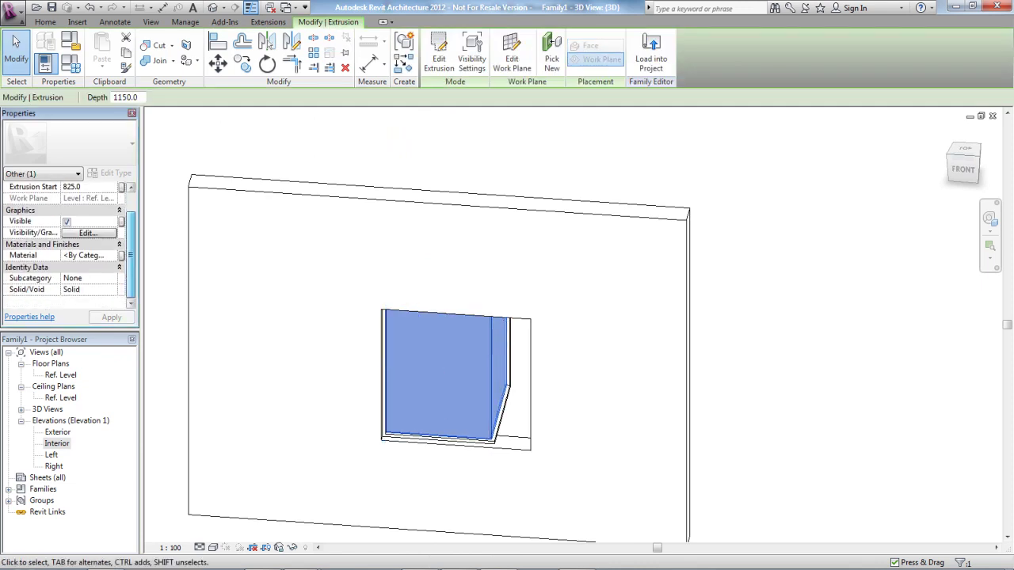
{"action": "left_click", "coordinate": [112, 278]}
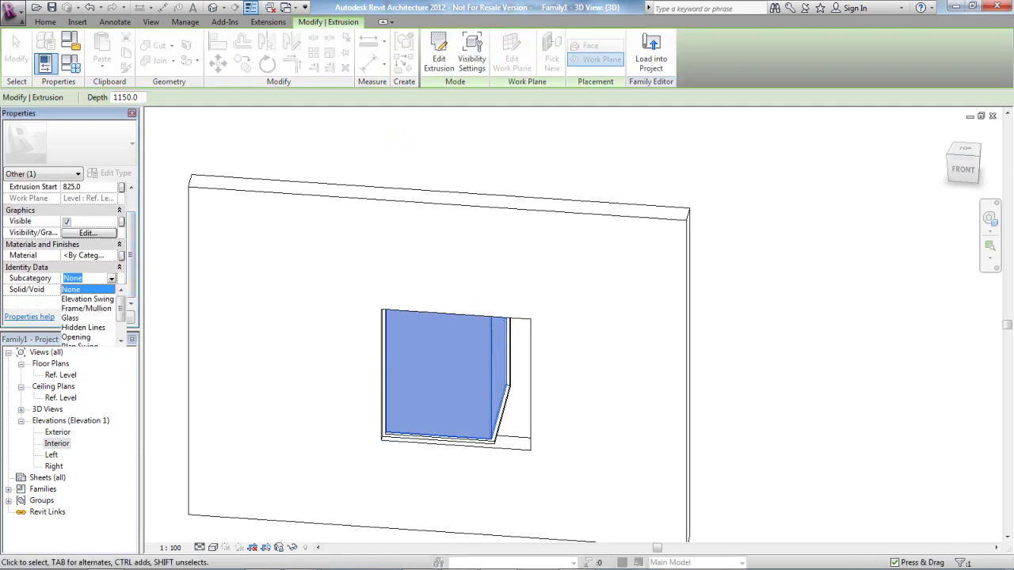
{"action": "left_click", "coordinate": [70, 318]}
{"action": "key", "text": "Escape"}
{"action": "middle_click_drag", "start_coordinate": [348, 425], "coordinate": [332, 424], "text": "shift"}
{"action": "middle_click_drag", "start_coordinate": [456, 371], "coordinate": [547, 348], "text": "shift"}
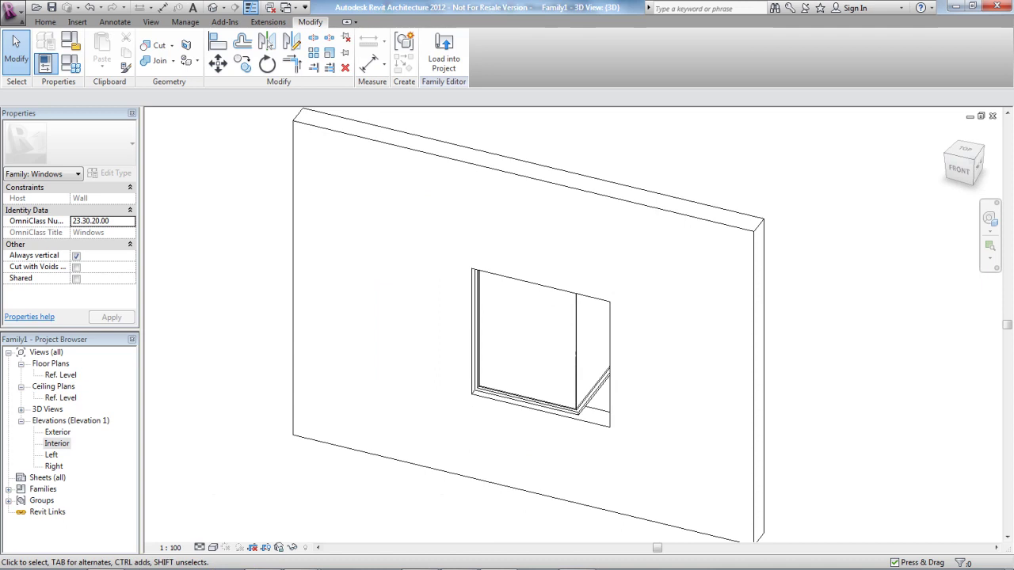
- Save the family as W_Corner in the Video folder under 3dTechParametric's Service folder
{"action": "left_click", "coordinate": [12, 11]}
{"action": "mouse_move", "coordinate": [45, 153]}
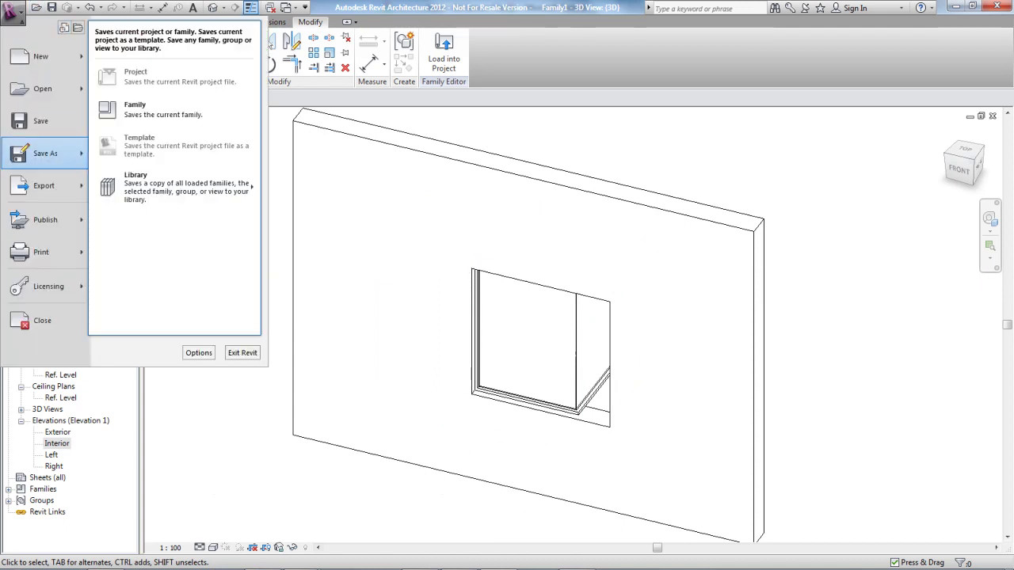
{"action": "left_click", "coordinate": [162, 110]}
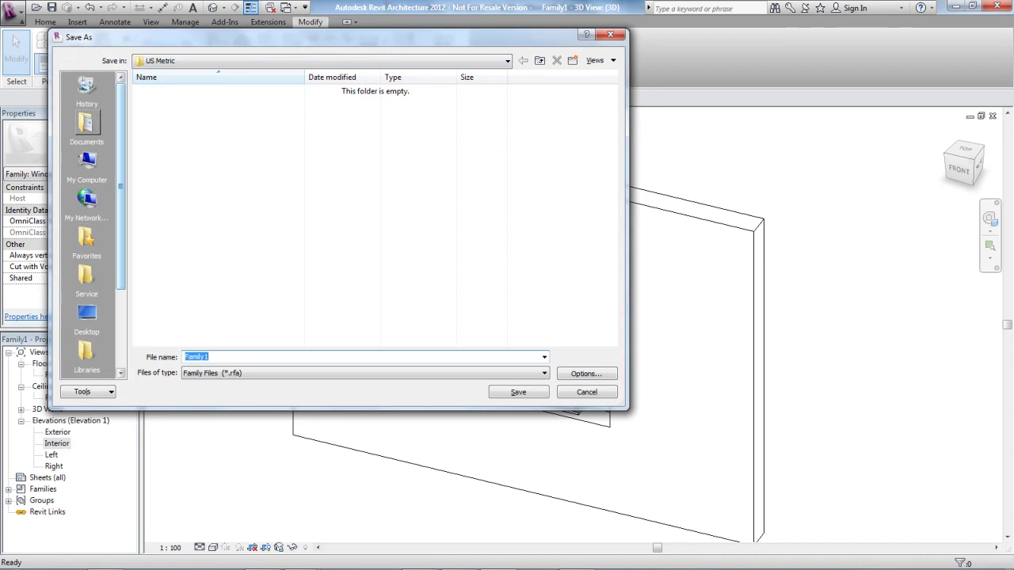
{"action": "left_click", "coordinate": [87, 126]}
{"action": "double_click", "coordinate": [182, 103]}
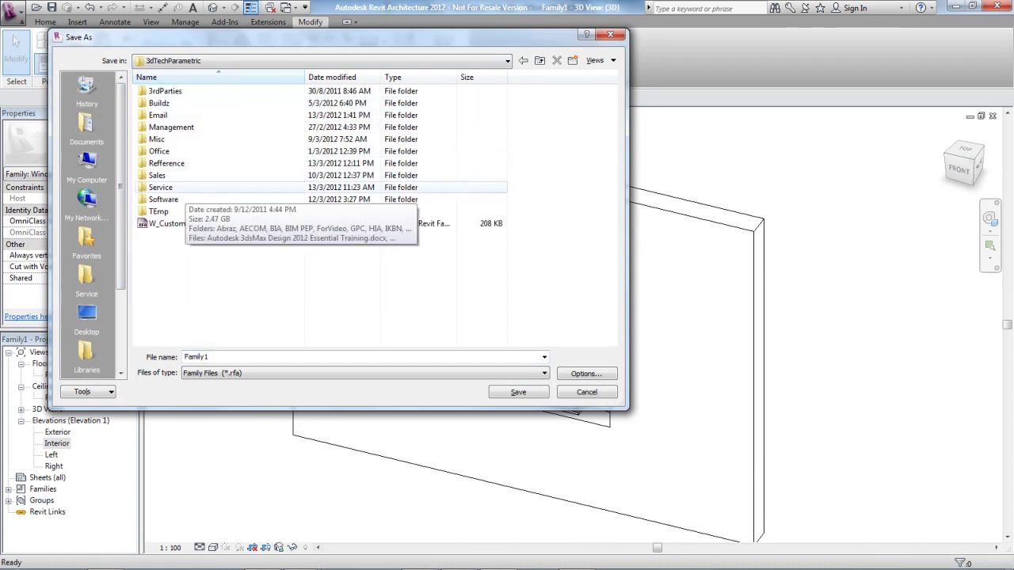
{"action": "double_click", "coordinate": [161, 187]}
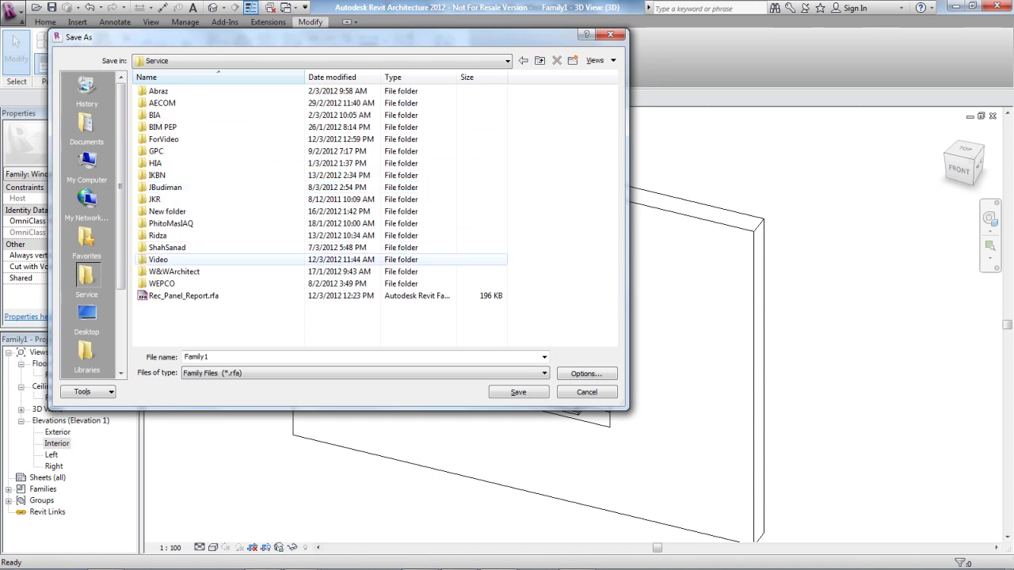
{"action": "double_click", "coordinate": [158, 259]}
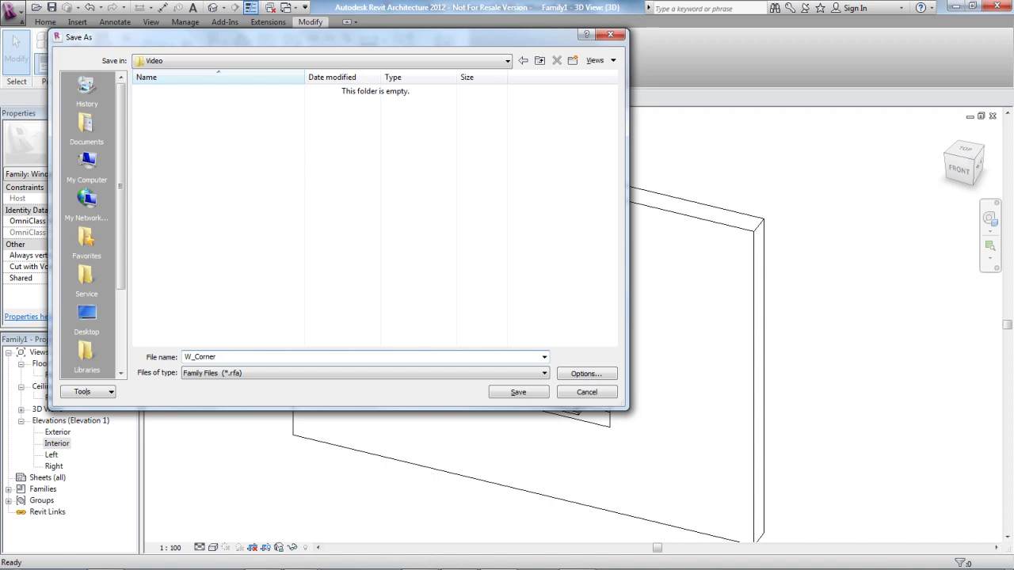
{"action": "key", "text": "Return"}
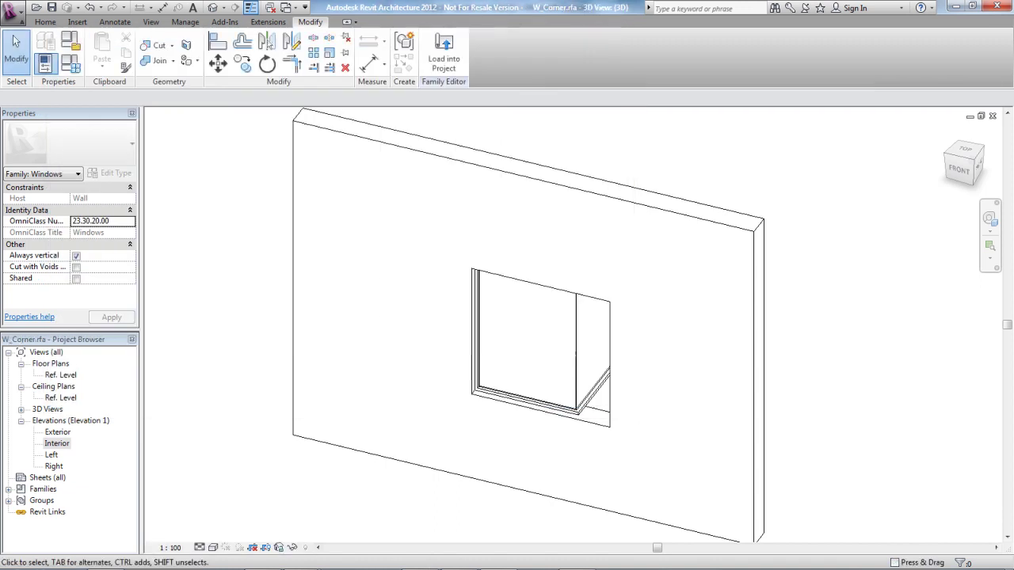
- Load the W_Corner family into Project2 only
{"action": "mouse_move", "coordinate": [575, 356]}
{"action": "middle_mouse_down", "text": "shift"}
{"action": "mouse_move", "coordinate": [467, 353]}
{"action": "mouse_move", "coordinate": [558, 348]}
{"action": "middle_mouse_up", "text": "shift"}
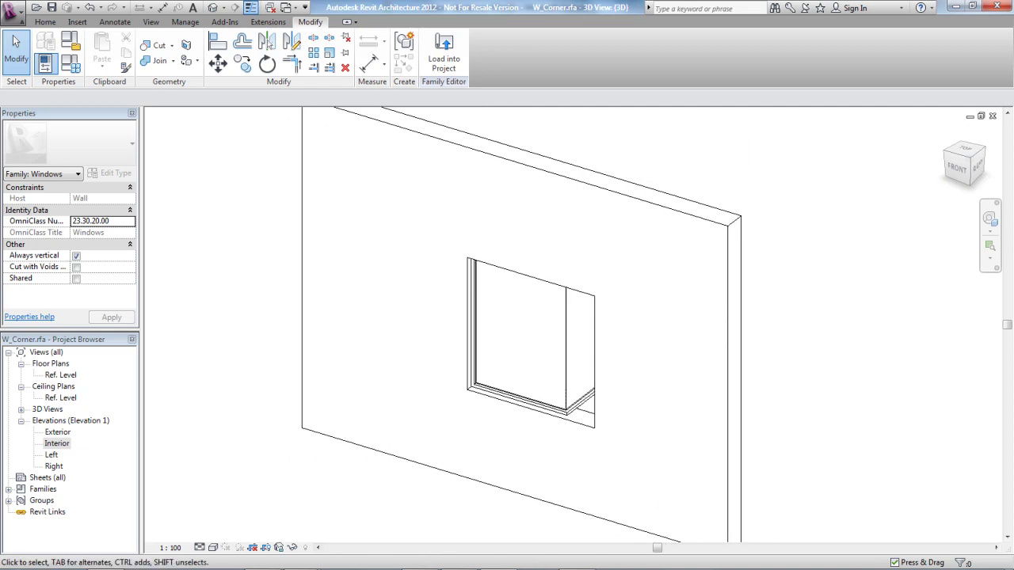
{"action": "left_click", "coordinate": [444, 51]}
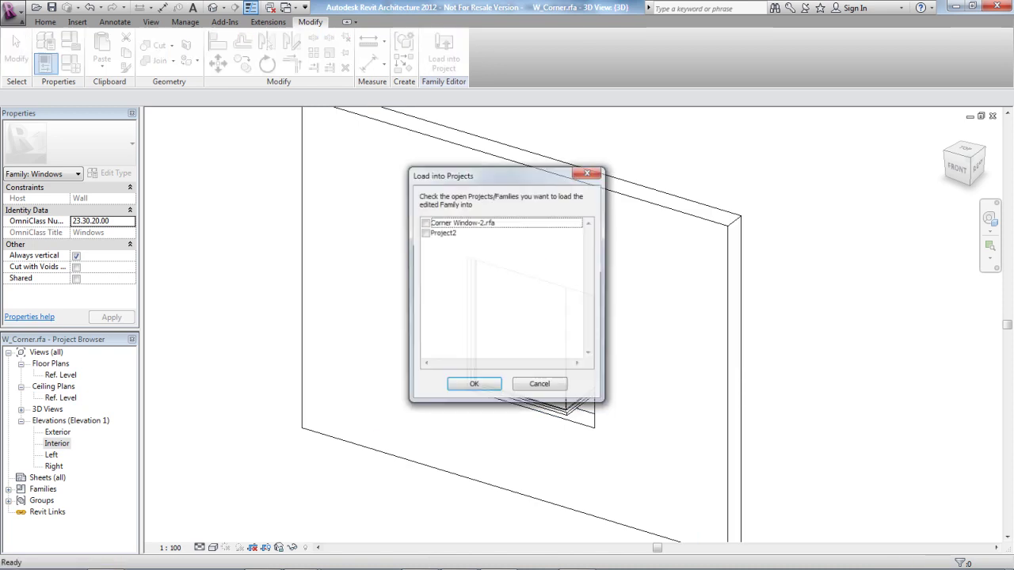
{"action": "left_click", "coordinate": [424, 232]}
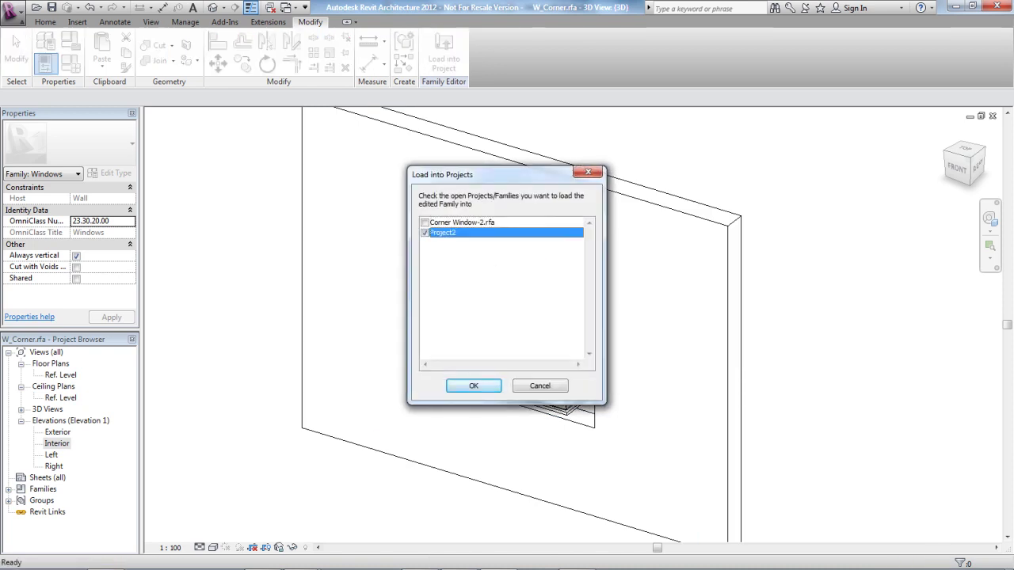
{"action": "key", "text": "Return"}
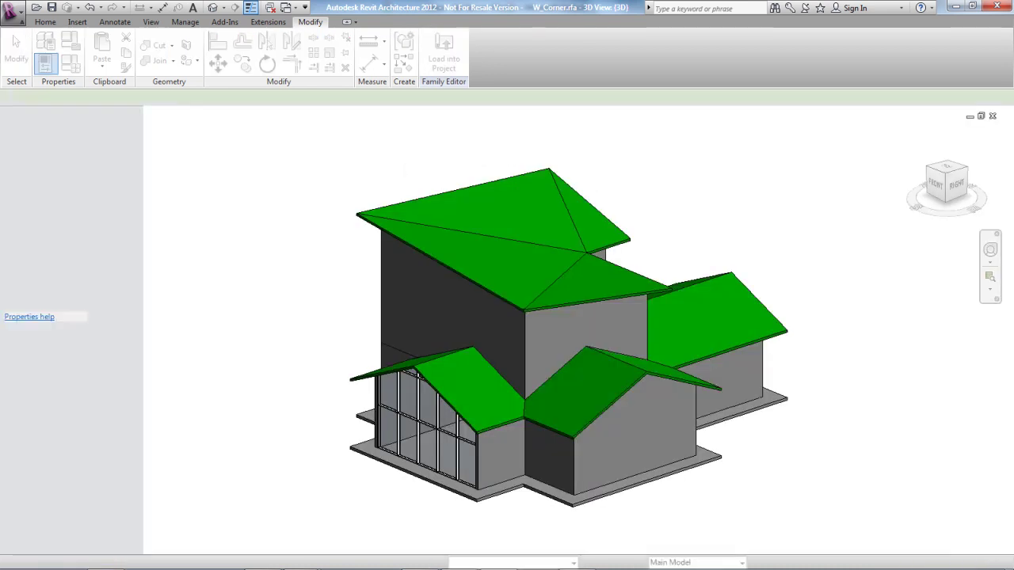
{"action": "scroll", "coordinate": [619, 463], "scroll_direction": "up", "scroll_amount": 3}
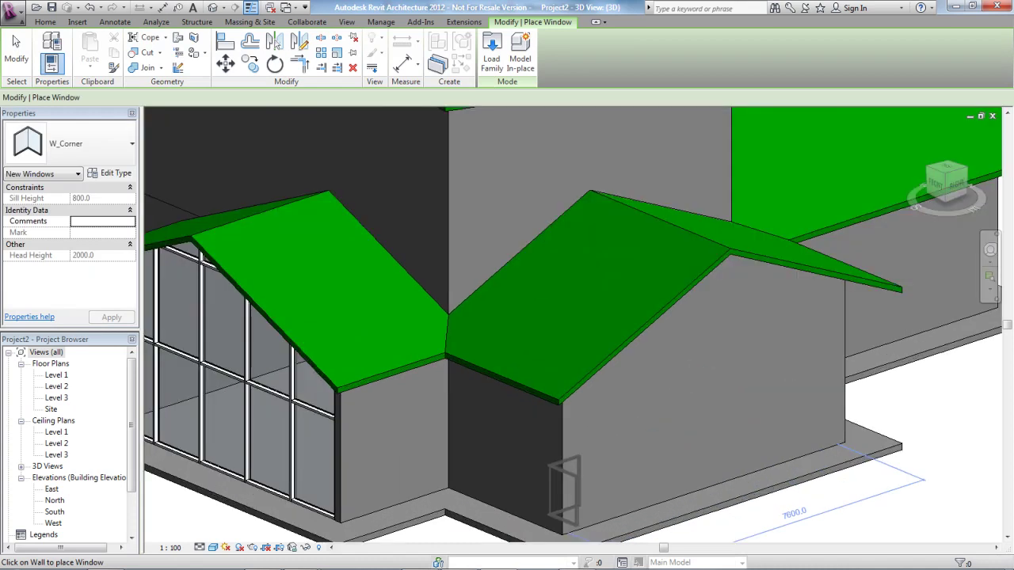
{"action": "scroll", "coordinate": [564, 487], "scroll_direction": "up", "scroll_amount": 2}
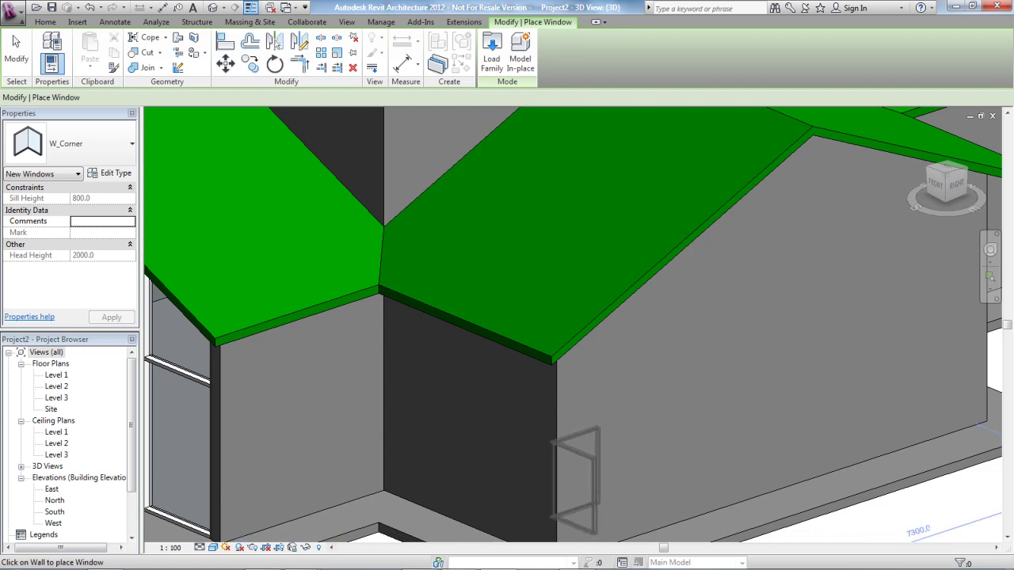
- In the Level 1 floor plan, place a W_Corner window at Room 2's upper-right exterior wall corner, wrapping both walls
{"action": "double_click", "coordinate": [56, 374]}
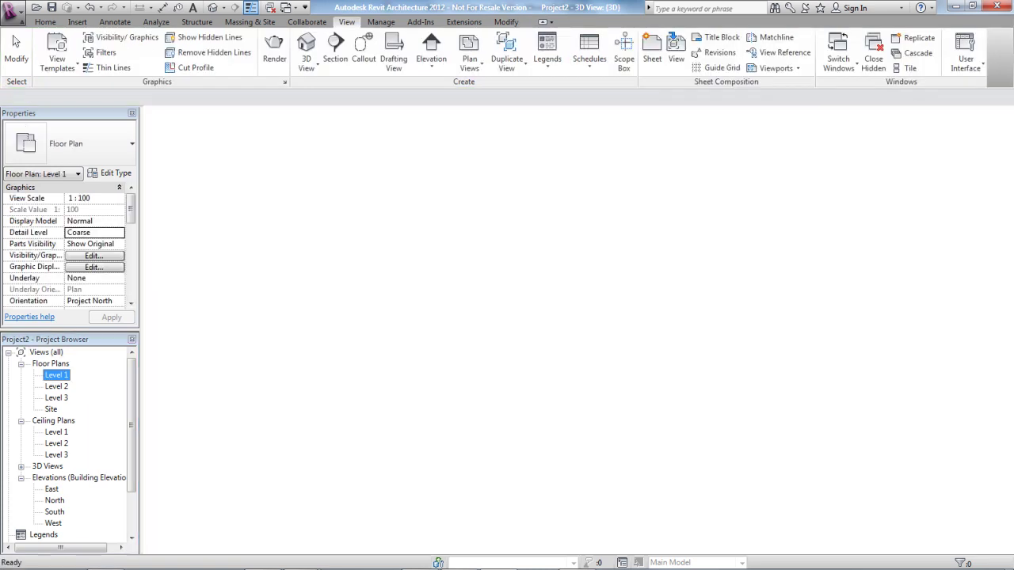
{"action": "scroll", "coordinate": [541, 378], "scroll_direction": "up", "scroll_amount": 4}
{"action": "middle_click_drag", "start_coordinate": [541, 378], "coordinate": [433, 462]}
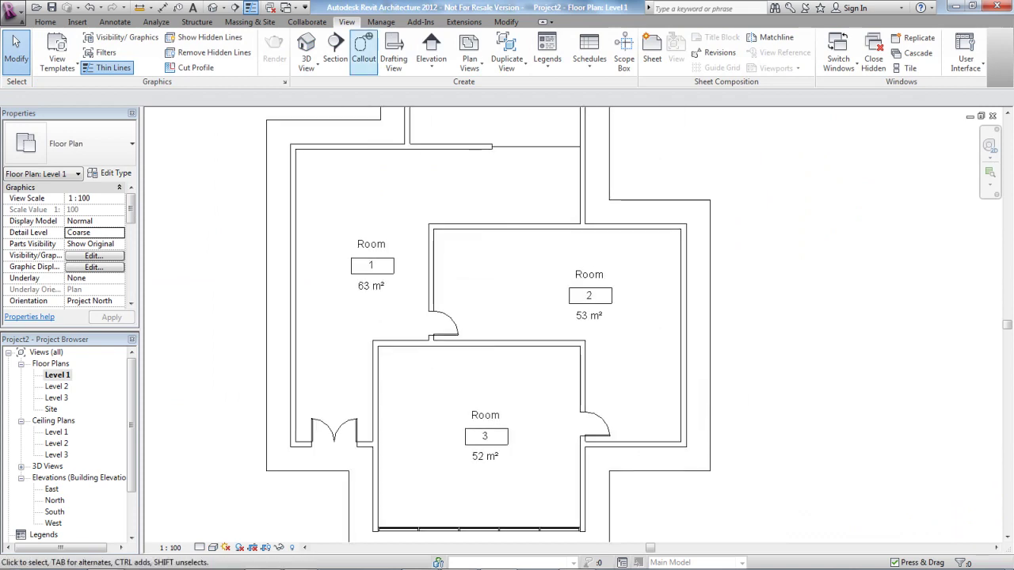
{"action": "left_click", "coordinate": [45, 22]}
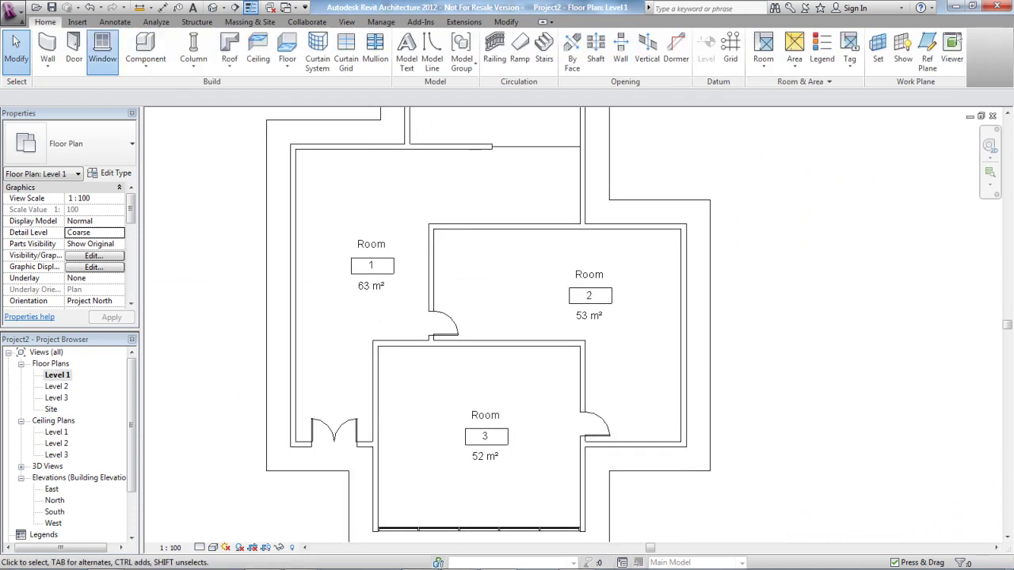
{"action": "left_click", "coordinate": [102, 52]}
{"action": "scroll", "coordinate": [681, 259], "scroll_direction": "up", "scroll_amount": 3}
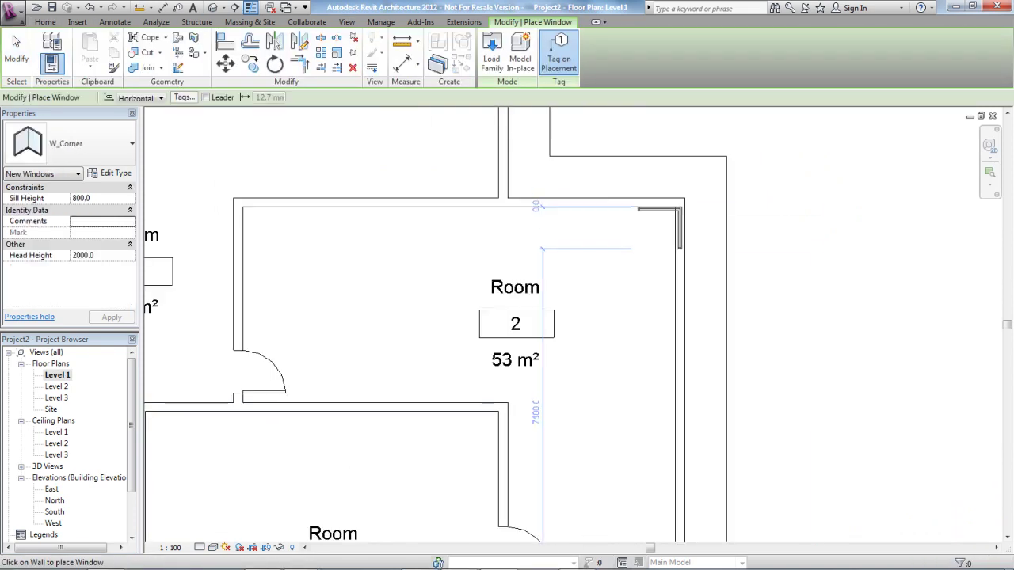
{"action": "scroll", "coordinate": [676, 216], "scroll_direction": "up", "scroll_amount": 2}
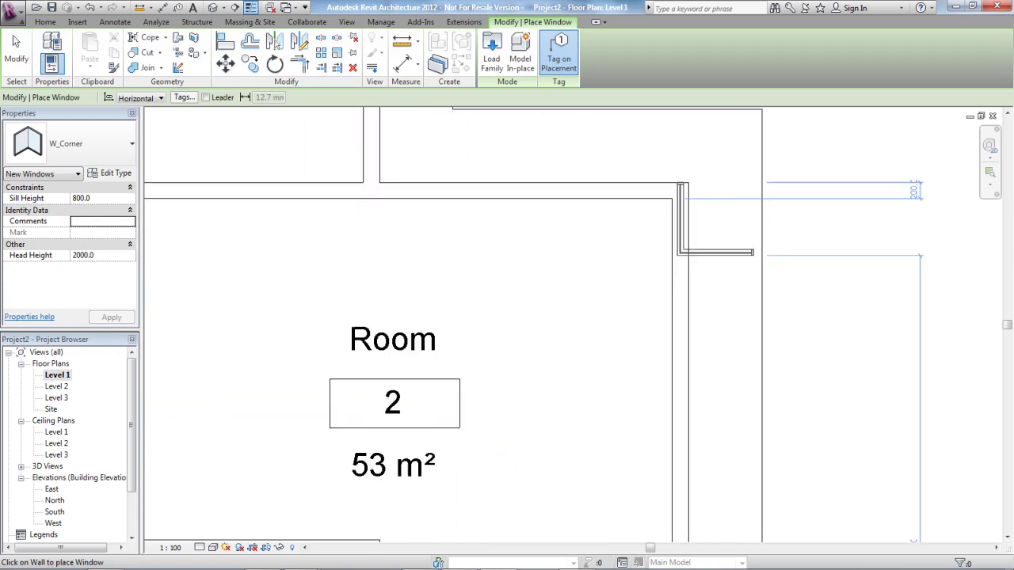
{"action": "left_click", "coordinate": [643, 190]}
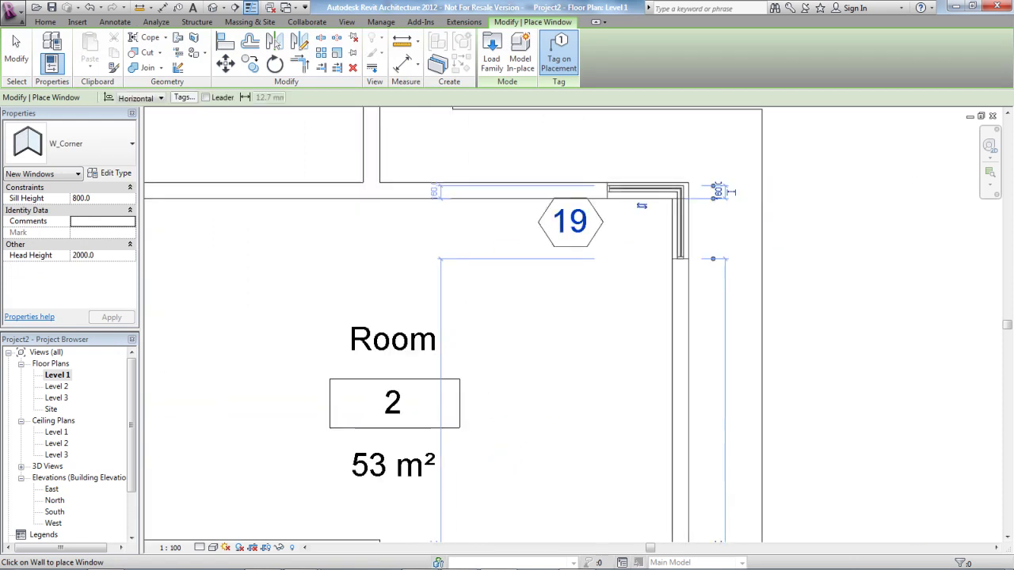
{"action": "key", "text": "Escape"}
{"action": "key", "text": "Escape"}
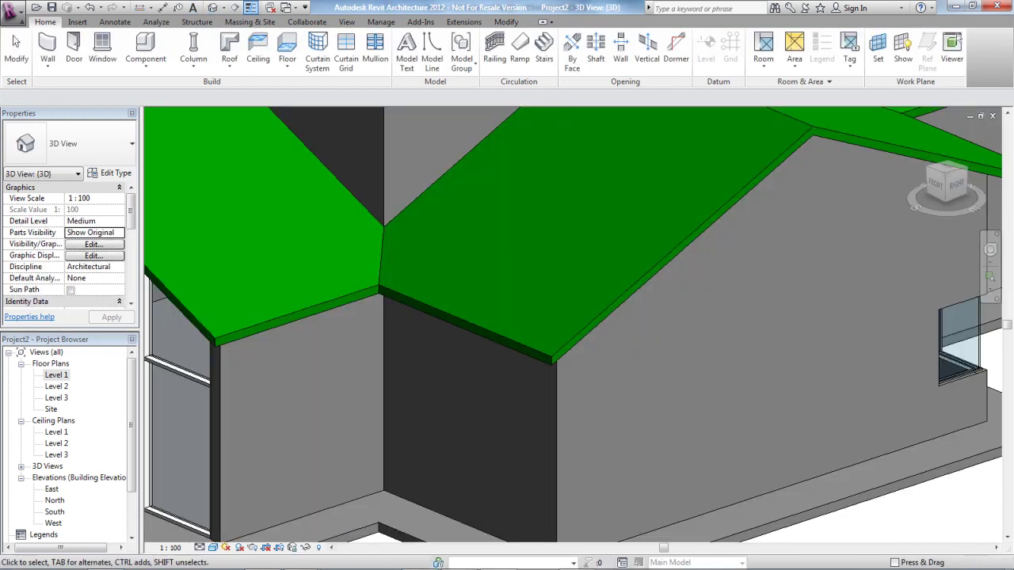
- In the project's 3D view, set the placed corner window's type parameters Width2 to 600 and Height to 2400
{"action": "scroll", "coordinate": [507, 317], "scroll_direction": "down", "scroll_amount": 5}
{"action": "middle_click_drag", "start_coordinate": [507, 317], "coordinate": [547, 406], "text": "shift"}
{"action": "scroll", "coordinate": [513, 419], "scroll_direction": "up", "scroll_amount": 4}
{"action": "left_click", "coordinate": [517, 342]}
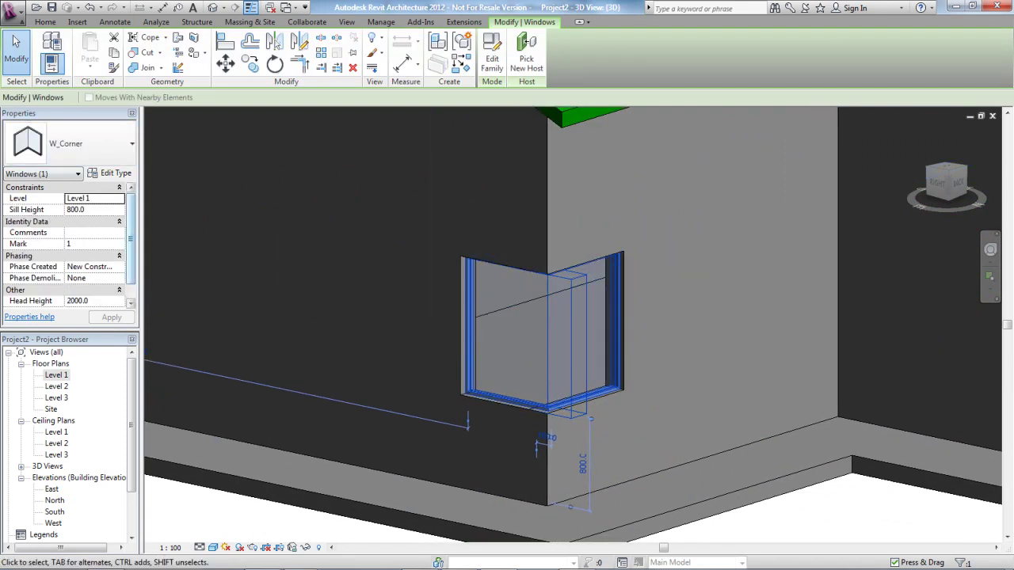
{"action": "left_click", "coordinate": [93, 209]}
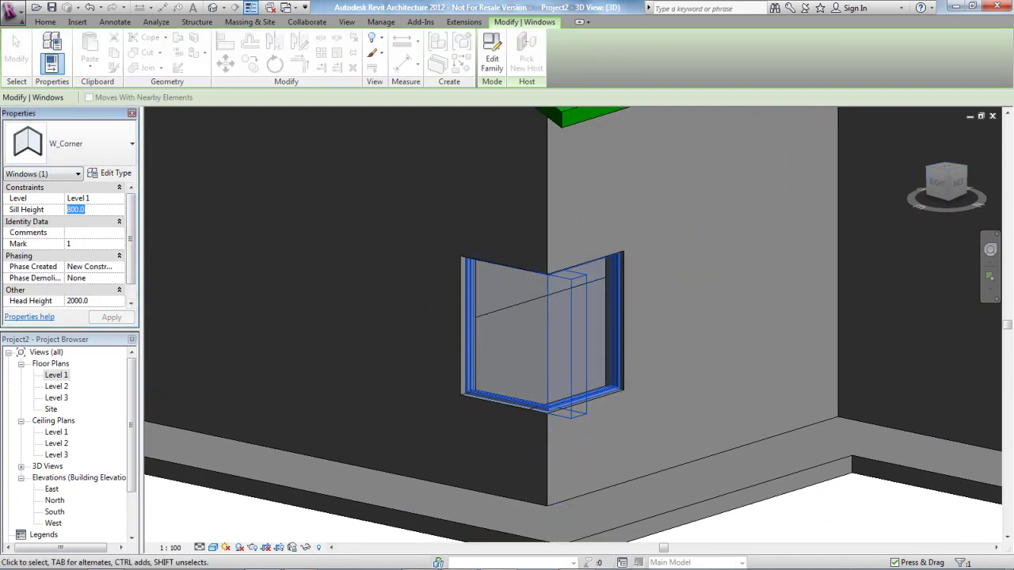
{"action": "left_click_drag", "start_coordinate": [131, 238], "coordinate": [131, 252]}
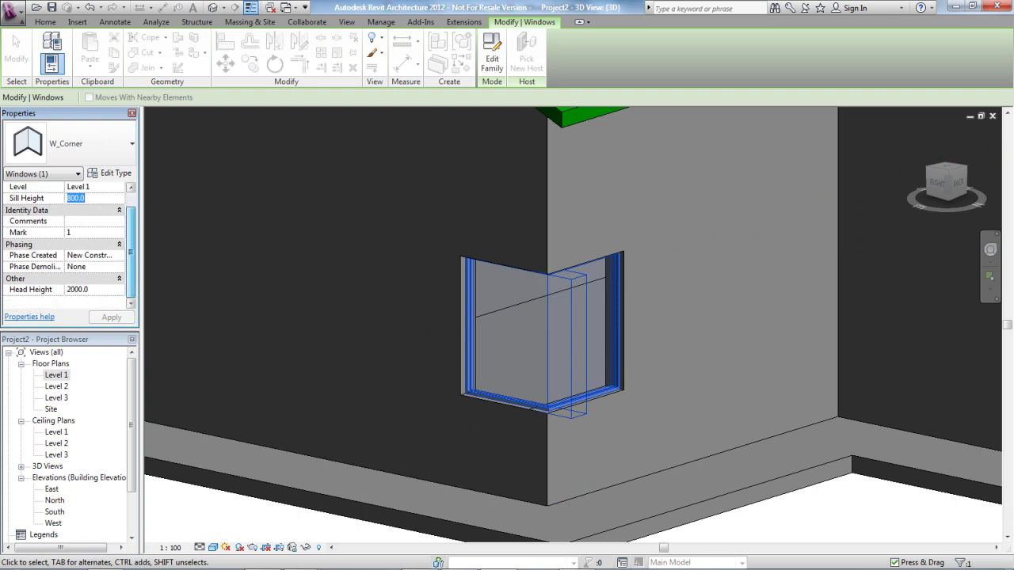
{"action": "left_click", "coordinate": [110, 173]}
{"action": "left_click", "coordinate": [347, 232]}
{"action": "type", "text": "600"}
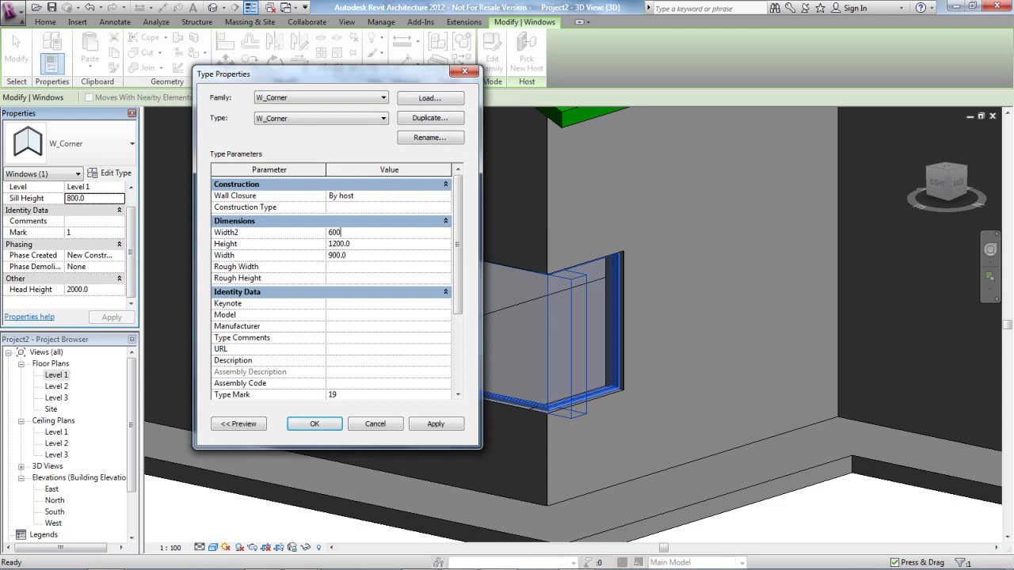
{"action": "left_click", "coordinate": [346, 243]}
{"action": "type", "text": "2"}
{"action": "left_click", "coordinate": [436, 423]}
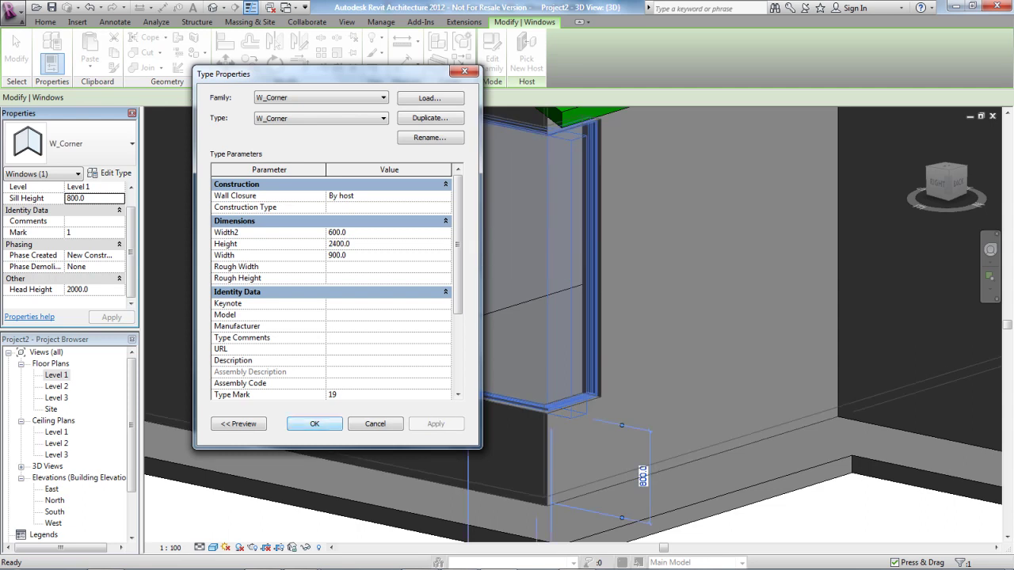
{"action": "left_click", "coordinate": [315, 424]}
{"action": "key", "text": "Escape"}
- Examine the resized corner window's frame, glass and wall opening from several angles and up close in 3D
{"action": "scroll", "coordinate": [642, 407], "scroll_direction": "down", "scroll_amount": 2}
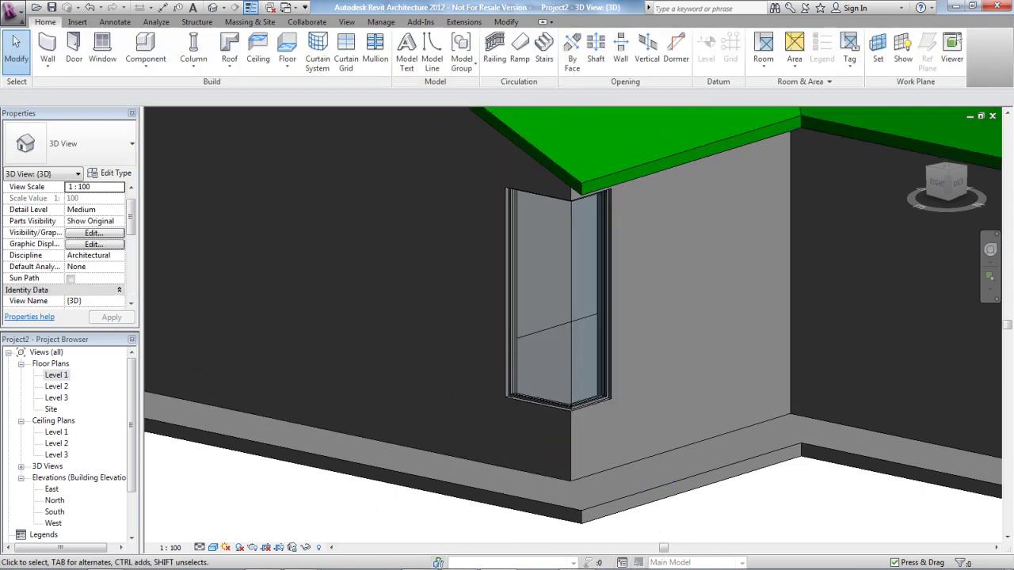
{"action": "middle_click_drag", "start_coordinate": [713, 459], "coordinate": [642, 479], "text": "shift"}
{"action": "scroll", "coordinate": [678, 445], "scroll_direction": "up", "scroll_amount": 2}
{"action": "left_click", "coordinate": [678, 445]}
{"action": "key", "text": "Escape"}
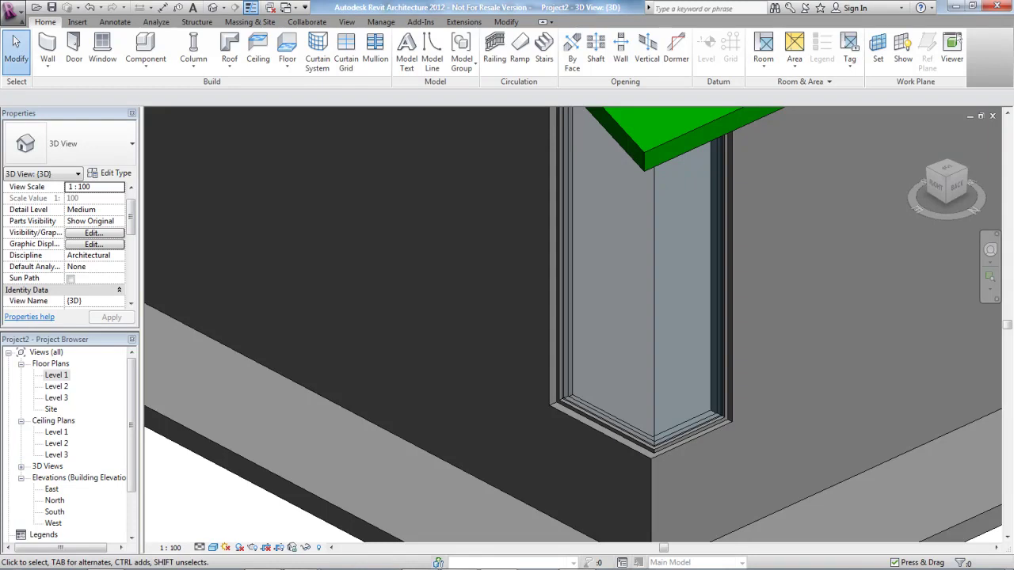
{"action": "scroll", "coordinate": [641, 479], "scroll_direction": "up", "scroll_amount": 4}
{"action": "scroll", "coordinate": [602, 425], "scroll_direction": "up", "scroll_amount": 3}
{"action": "scroll", "coordinate": [504, 442], "scroll_direction": "down", "scroll_amount": 6}
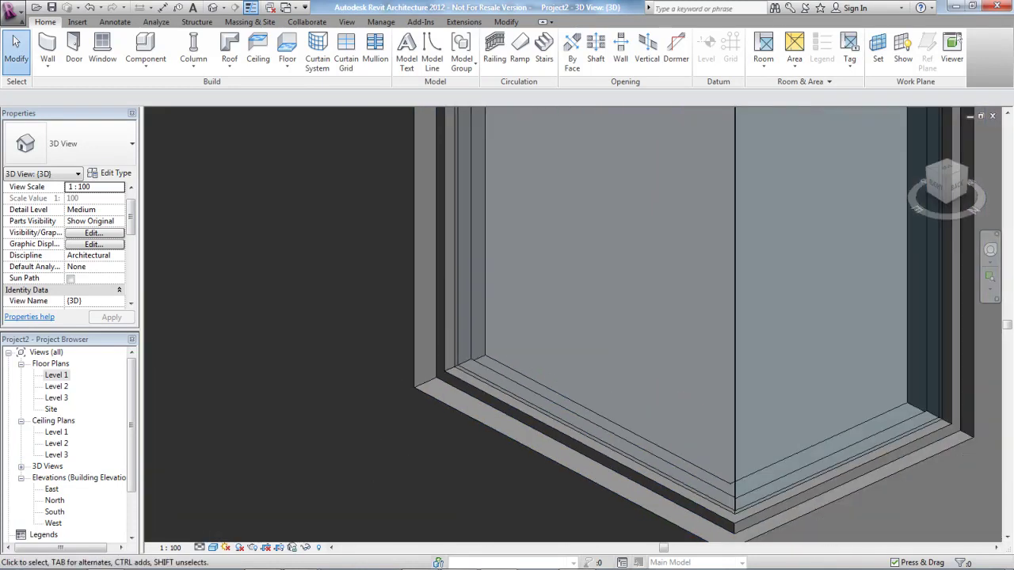
{"action": "scroll", "coordinate": [504, 441], "scroll_direction": "down", "scroll_amount": 2}
{"action": "middle_click_drag", "start_coordinate": [505, 442], "coordinate": [404, 438]}
{"action": "middle_click_drag", "start_coordinate": [554, 396], "coordinate": [602, 353], "text": "shift"}
{"action": "middle_click_drag", "start_coordinate": [475, 317], "coordinate": [468, 317], "text": "shift"}
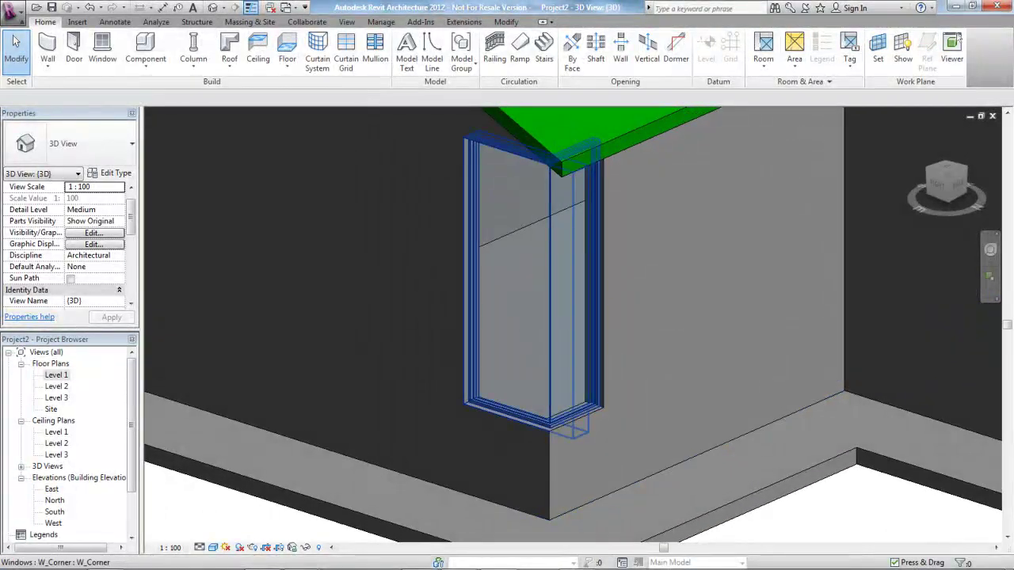